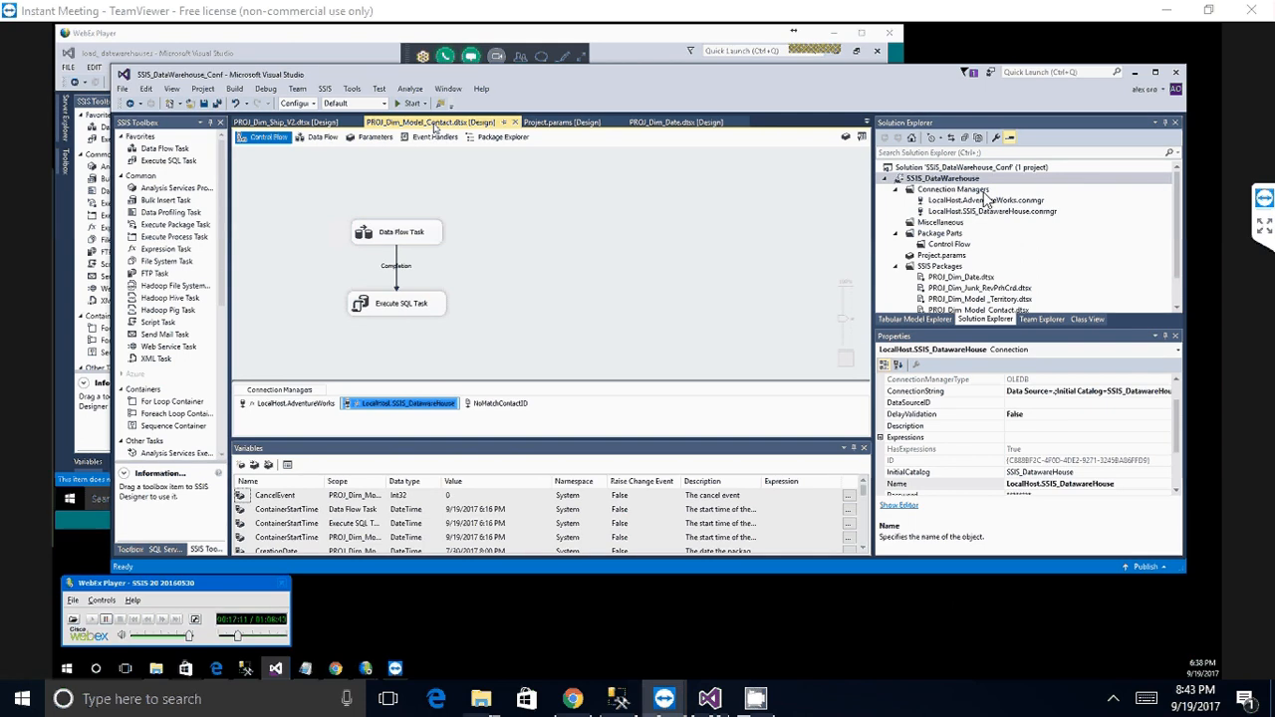
# - Convert the LocalHost.SSIS_DatawareHouse connection of the PROJ_Dim_Model_Contact package to a project connection
pyautogui.rightClick(567, 412)
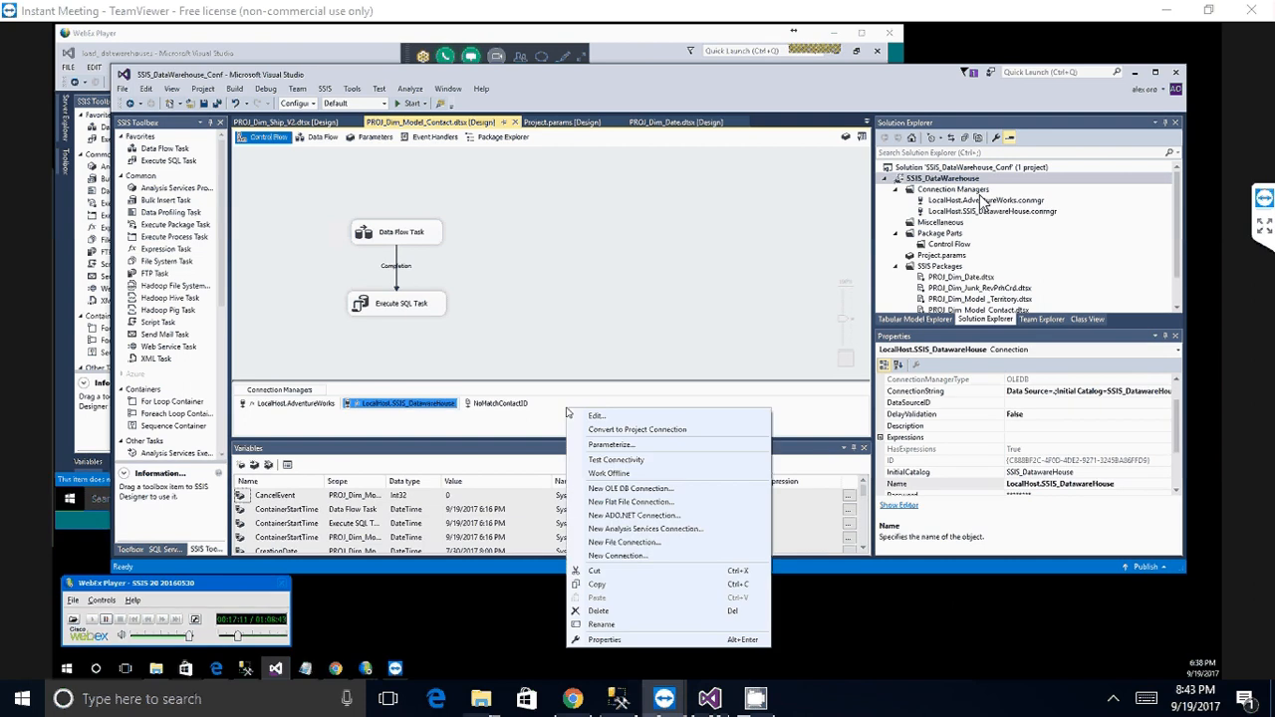
pyautogui.click(649, 435)
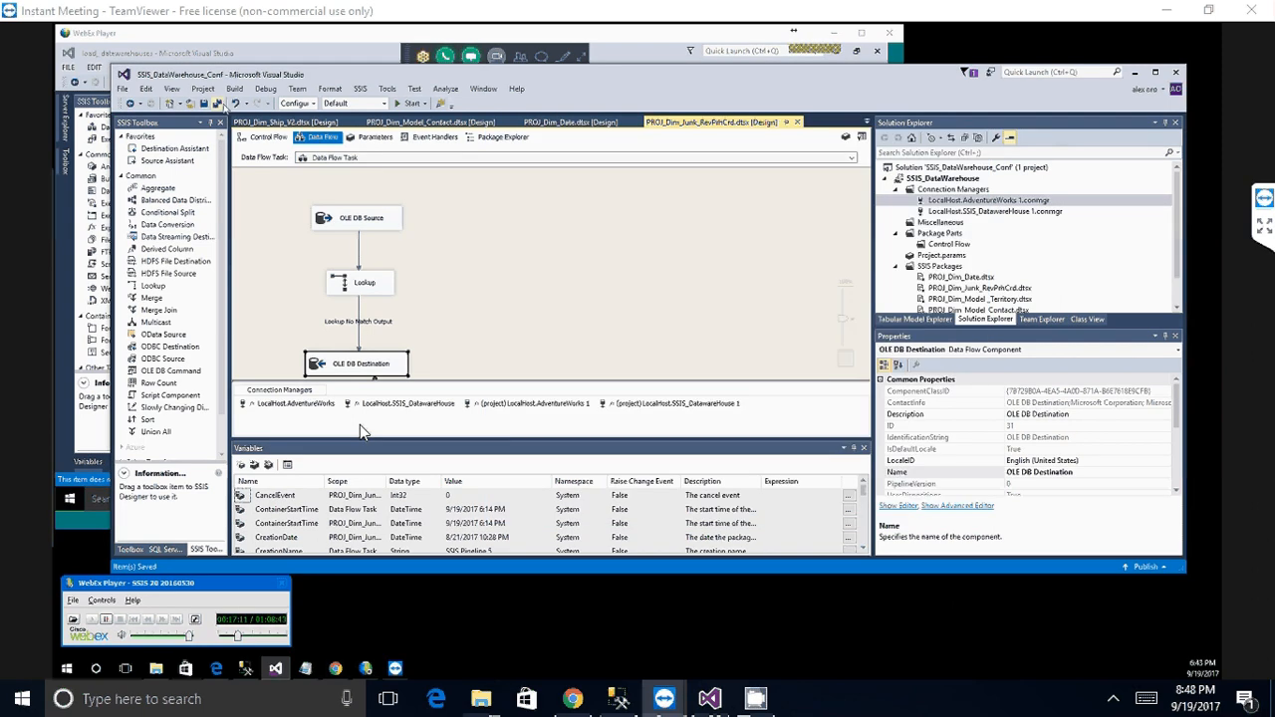
# - Delete the package-level LocalHost.SSIS_DatawareHouse and LocalHost.AdventureWorks connections from the PROJ_Dim_Junk_RevPrhCrd package
pyautogui.click(867, 123)
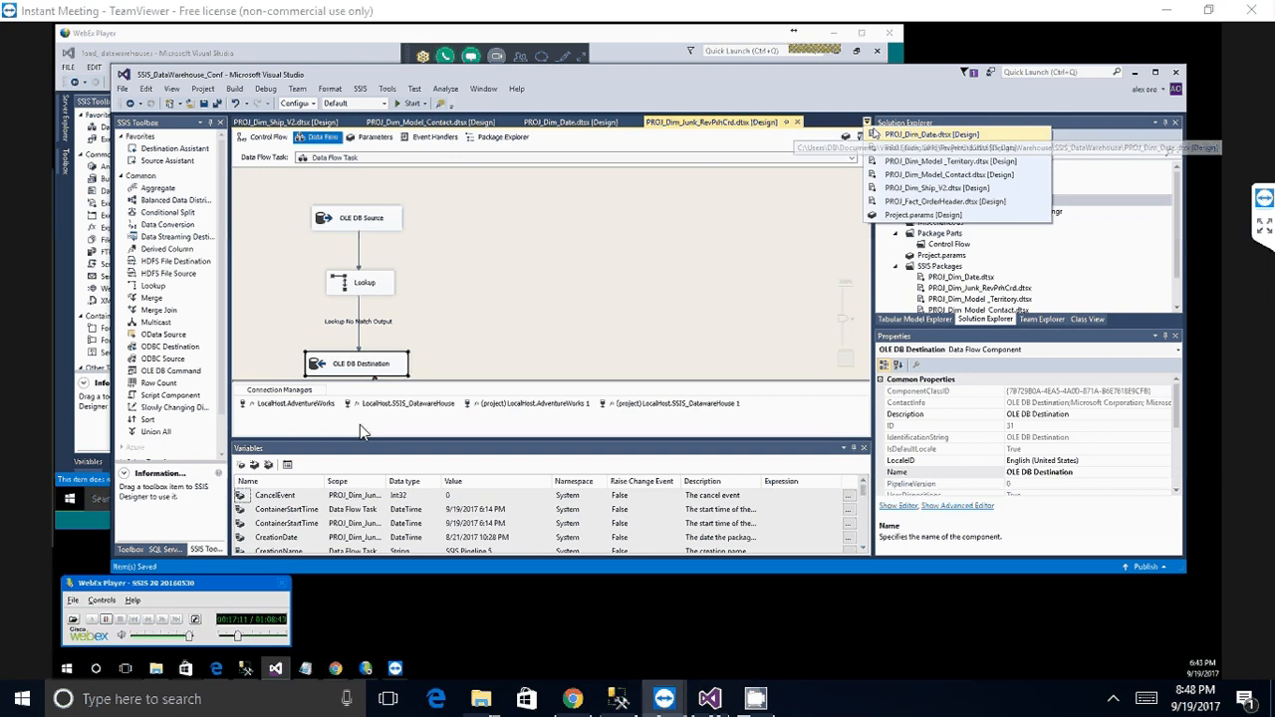
pyautogui.click(382, 404)
pyautogui.press('Delete')
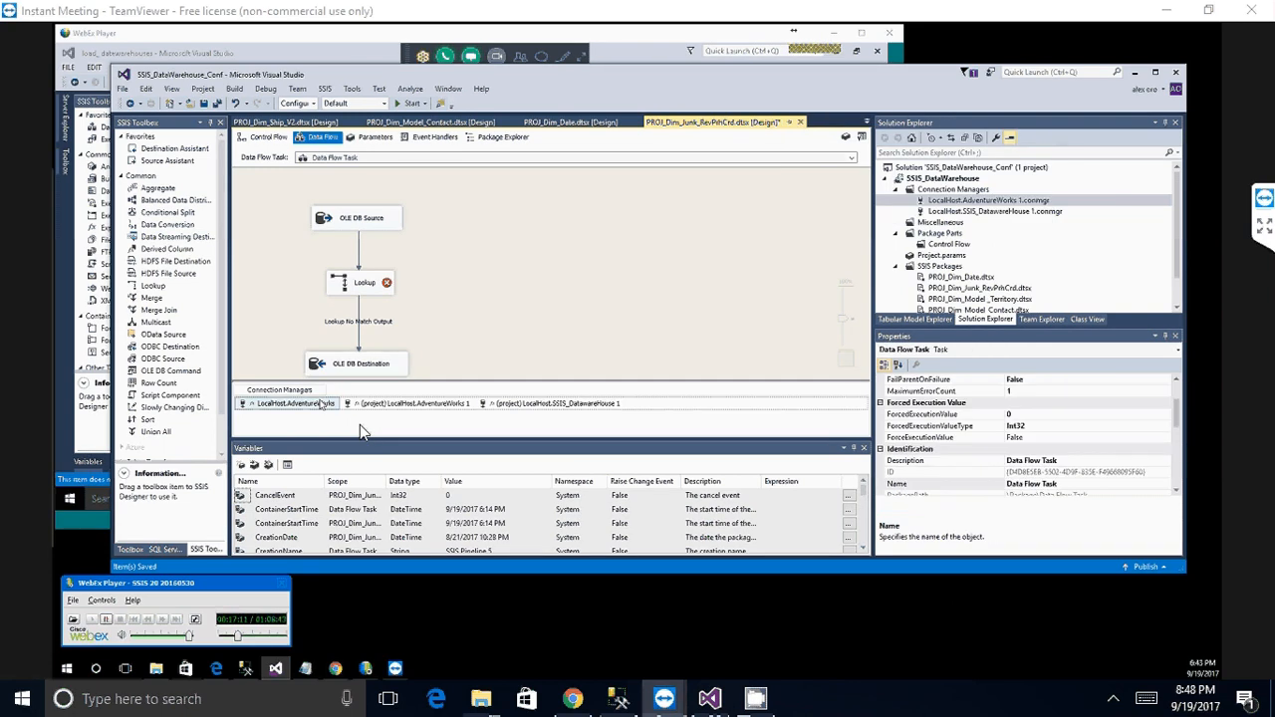
pyautogui.press('Delete')
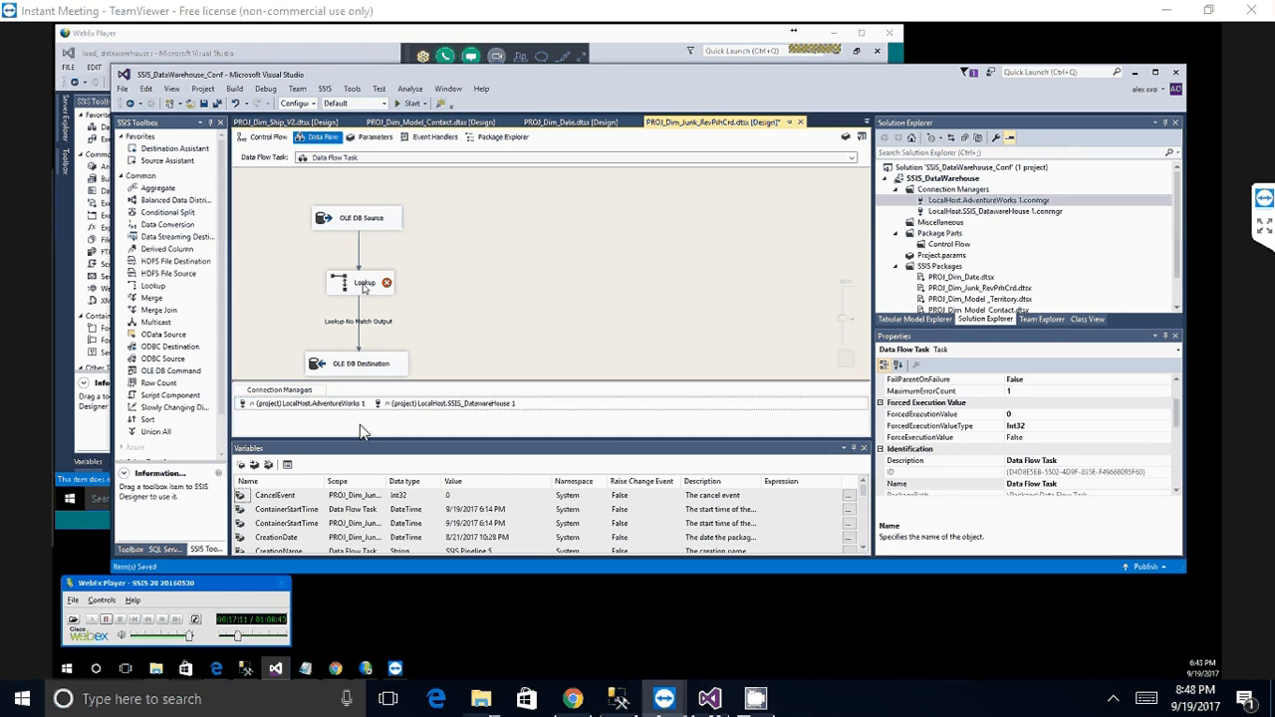
# - Examine the Lookup transformation's error and its connection settings, leaving the editor without saving changes
pyautogui.moveTo(364, 288)
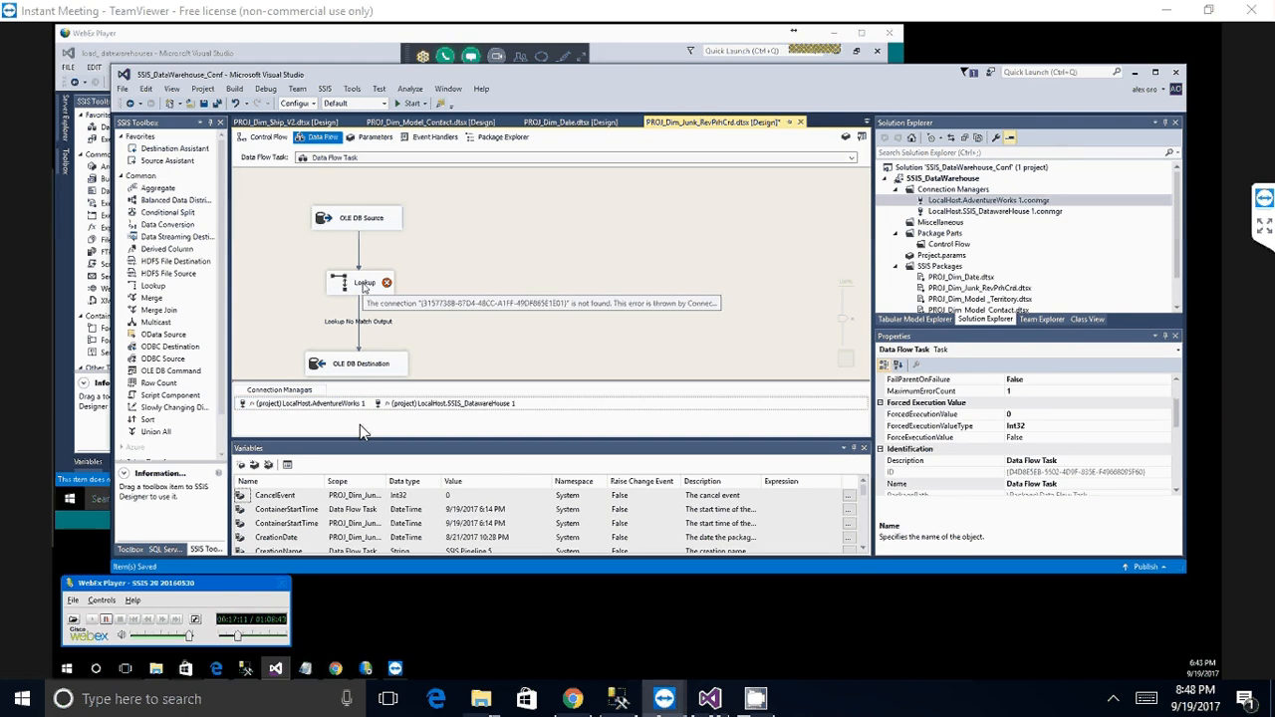
pyautogui.doubleClick(365, 284)
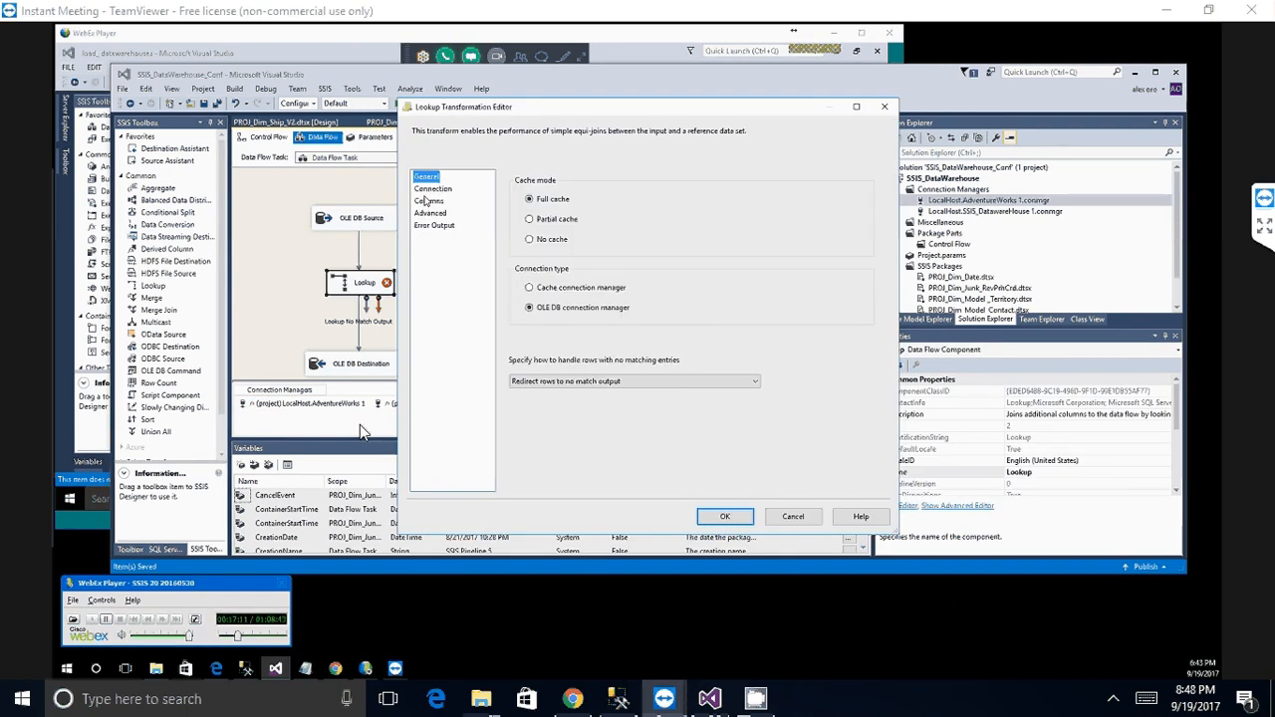
pyautogui.click(430, 190)
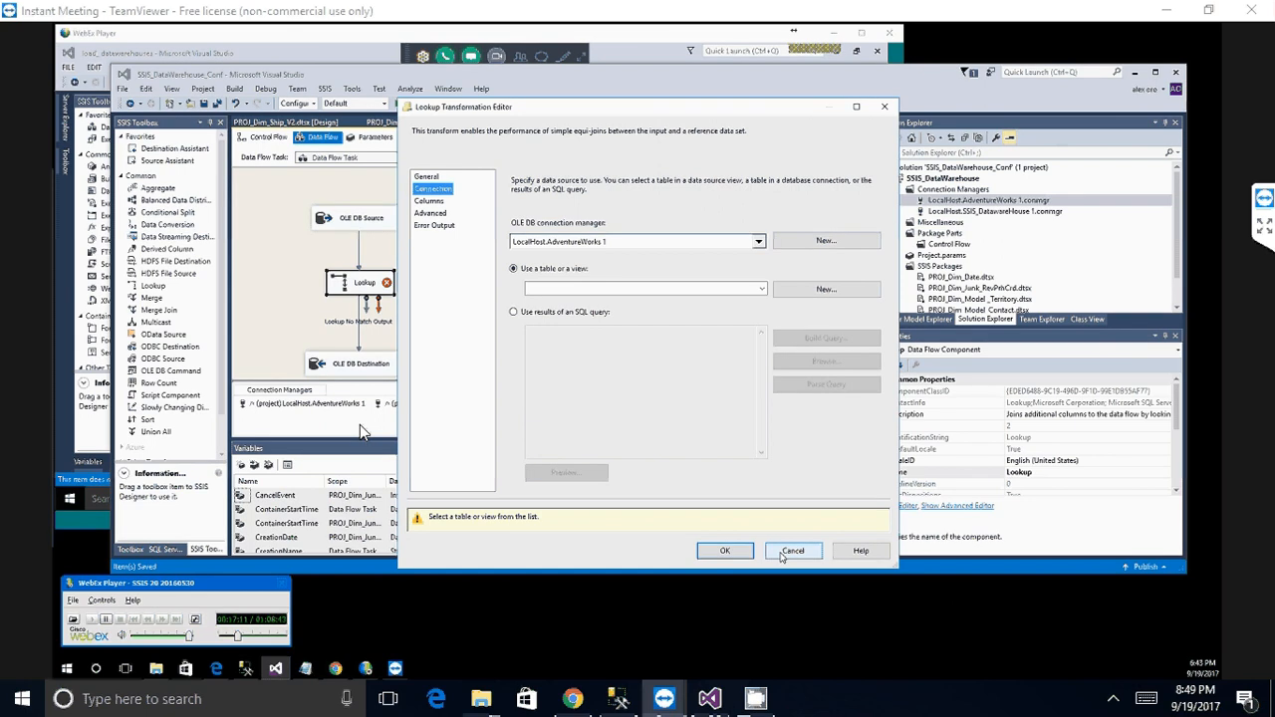
pyautogui.click(783, 556)
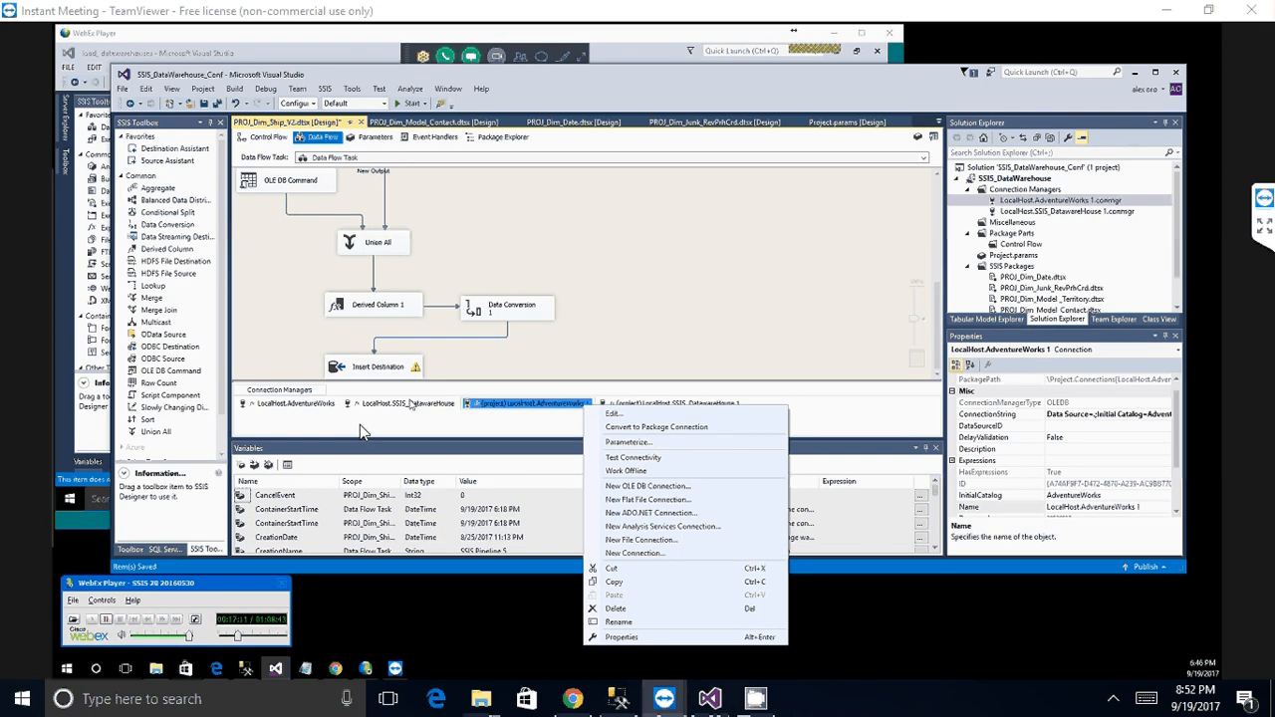
# - Examine the server and database settings of the project connection LocalHost.AdventureWorks 1 without changing them
pyautogui.click(631, 414)
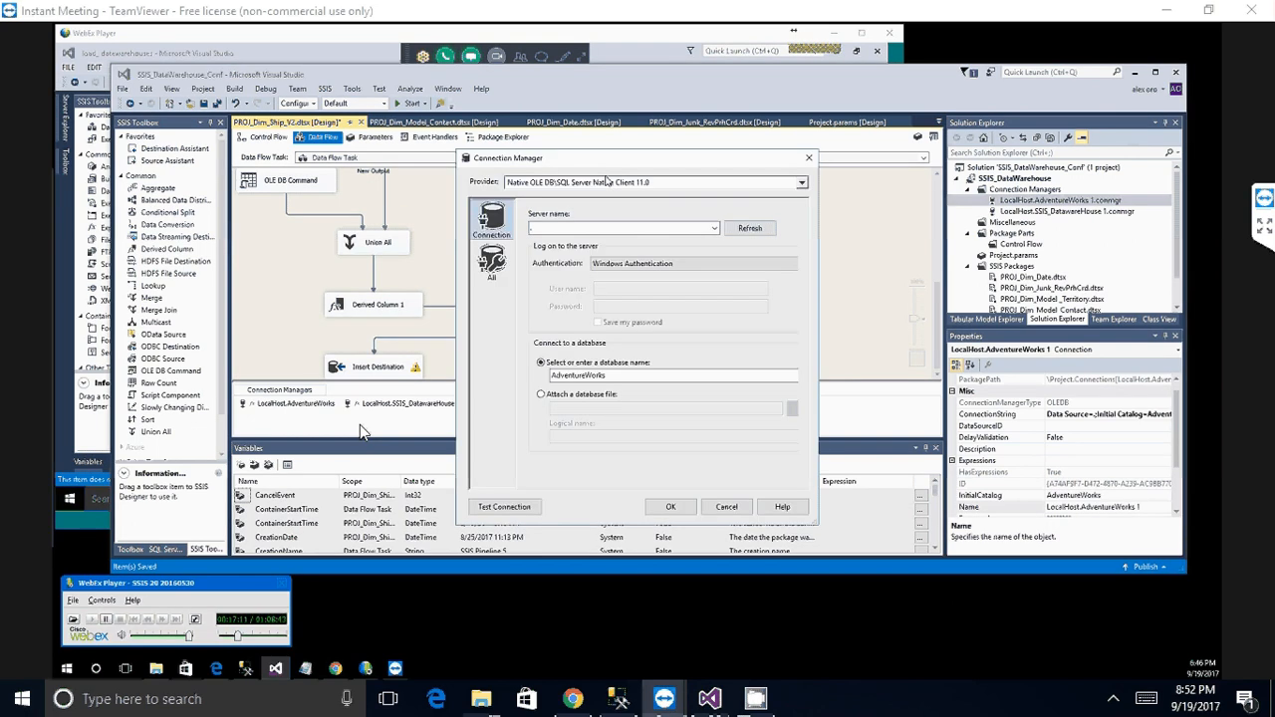
pyautogui.click(726, 507)
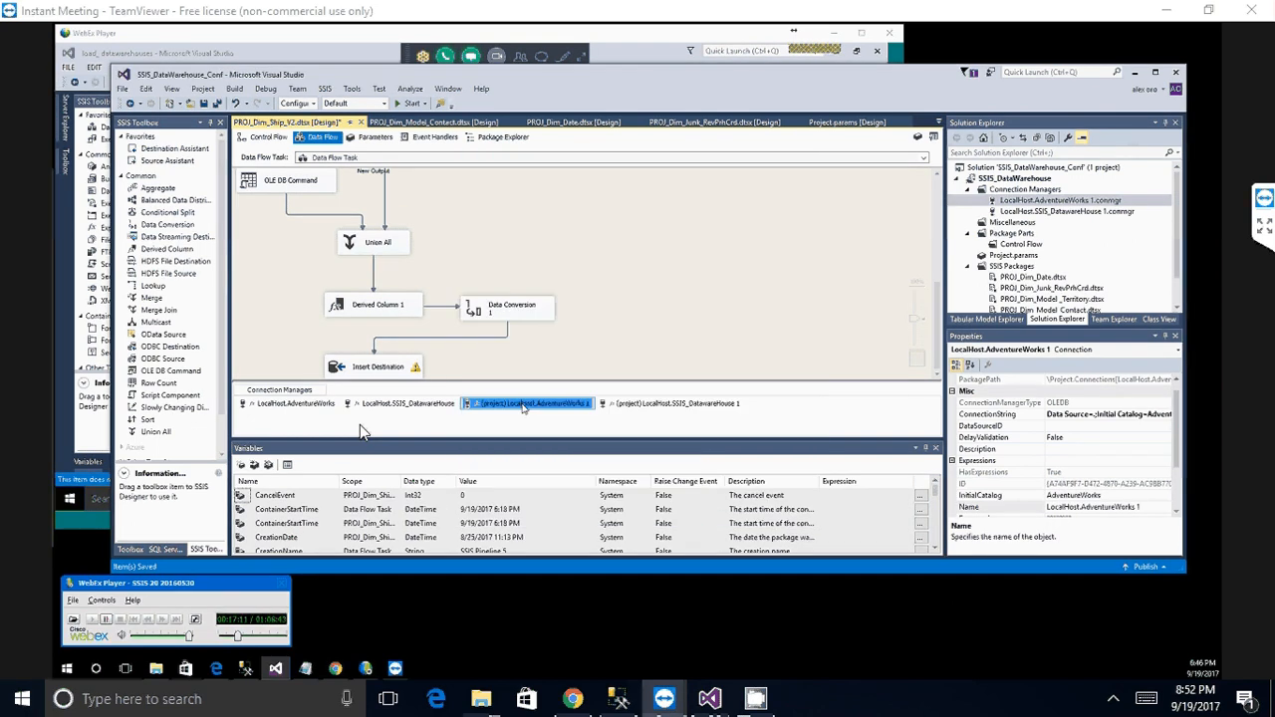
pyautogui.doubleClick(573, 403)
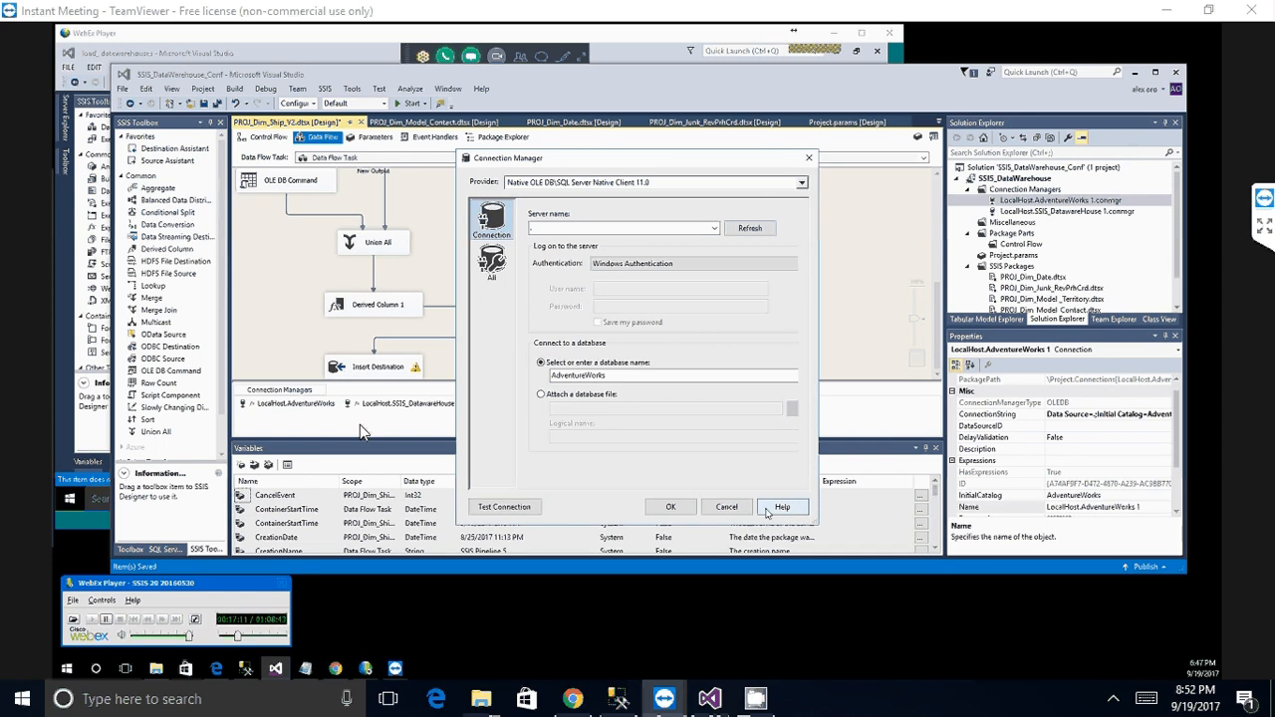
pyautogui.click(728, 508)
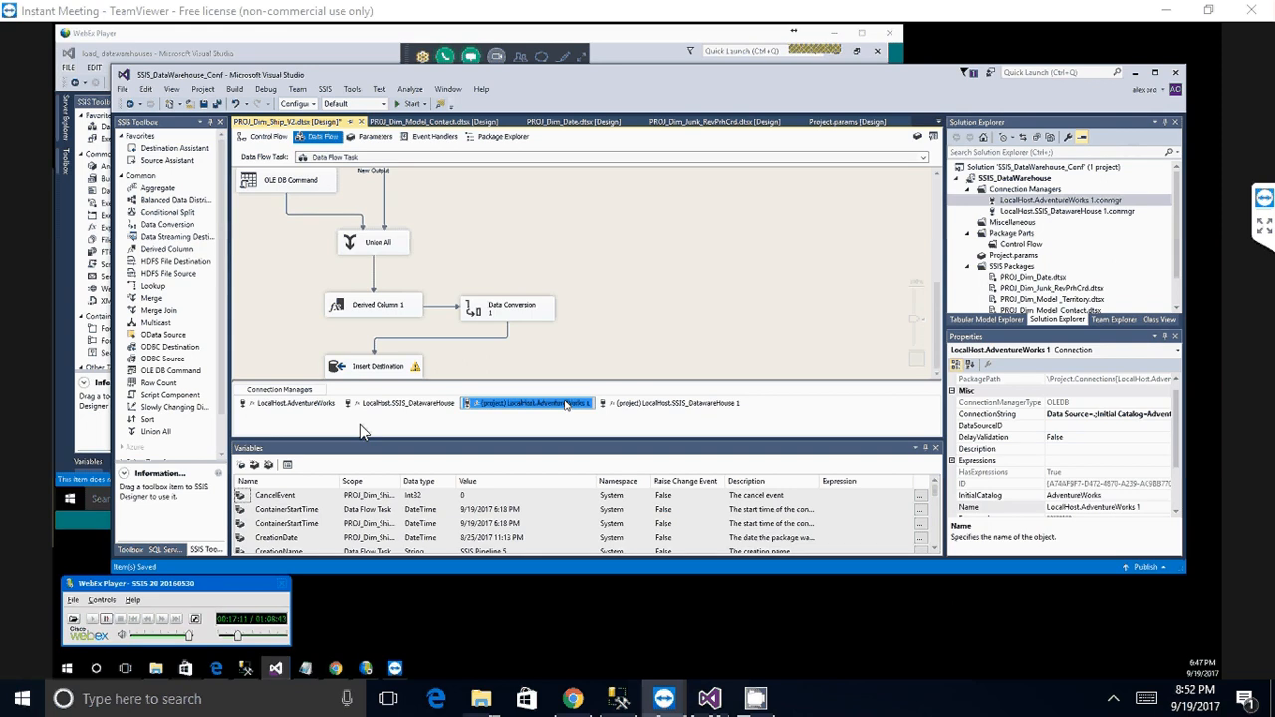
# - Rename the project connection LocalHost.AdventureWorks 1 to LocalHost.AdventureWorks
pyautogui.rightClick(566, 405)
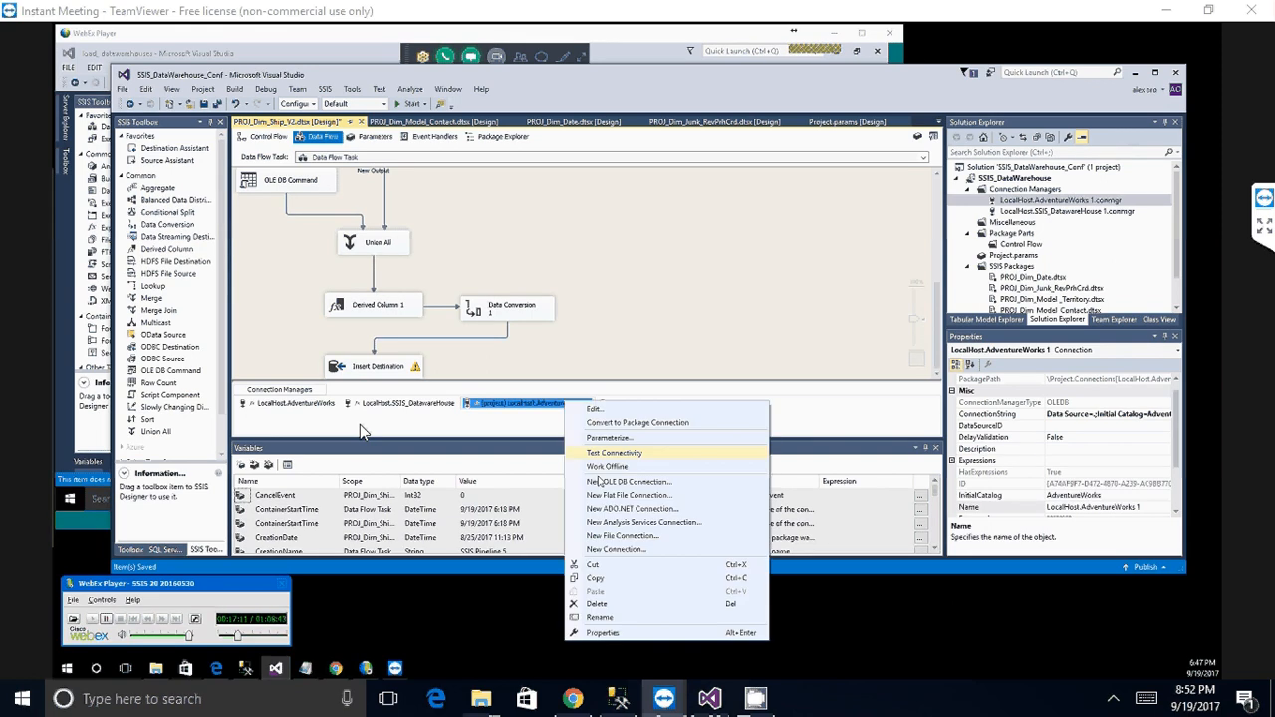
pyautogui.click(604, 454)
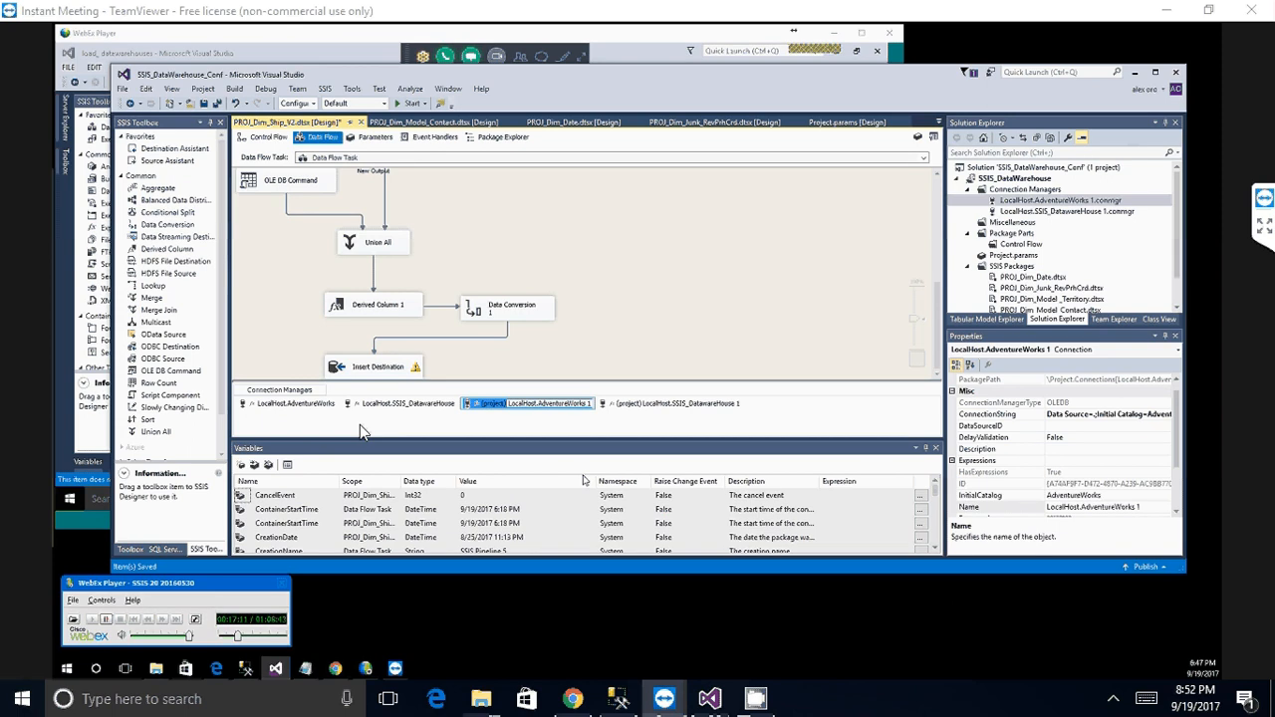
pyautogui.press('BackSpace')
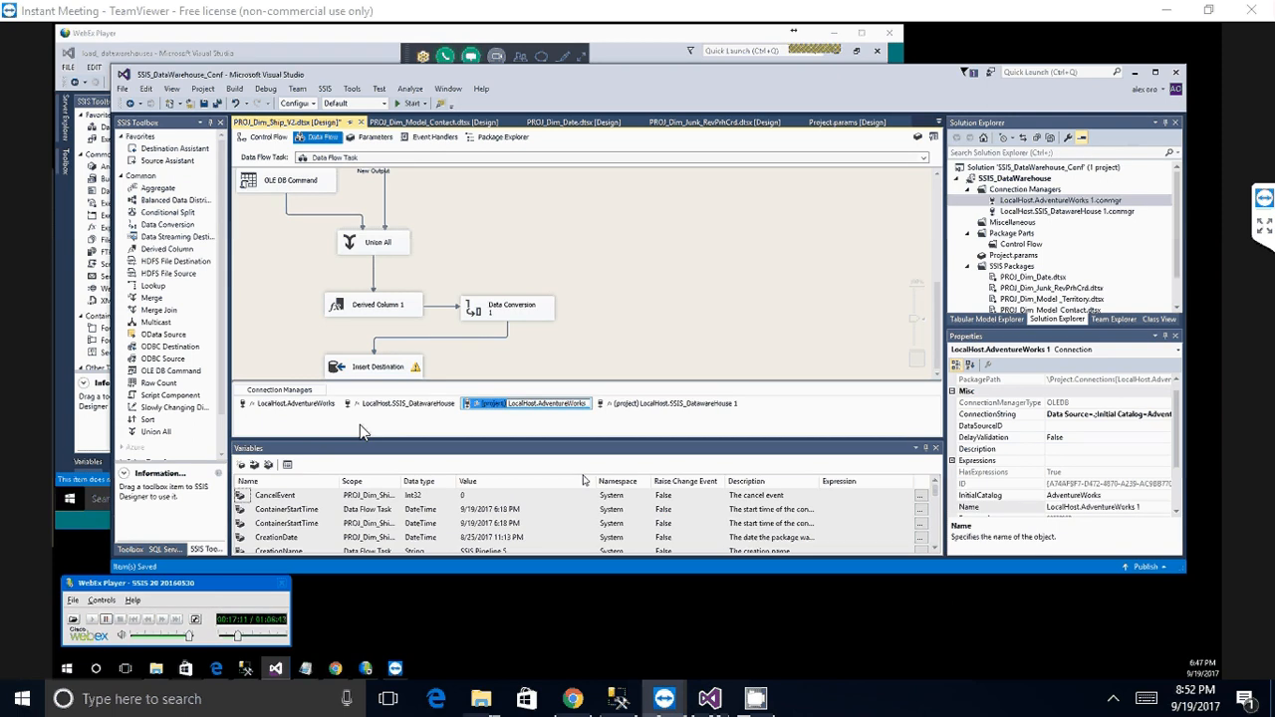
pyautogui.press('Return')
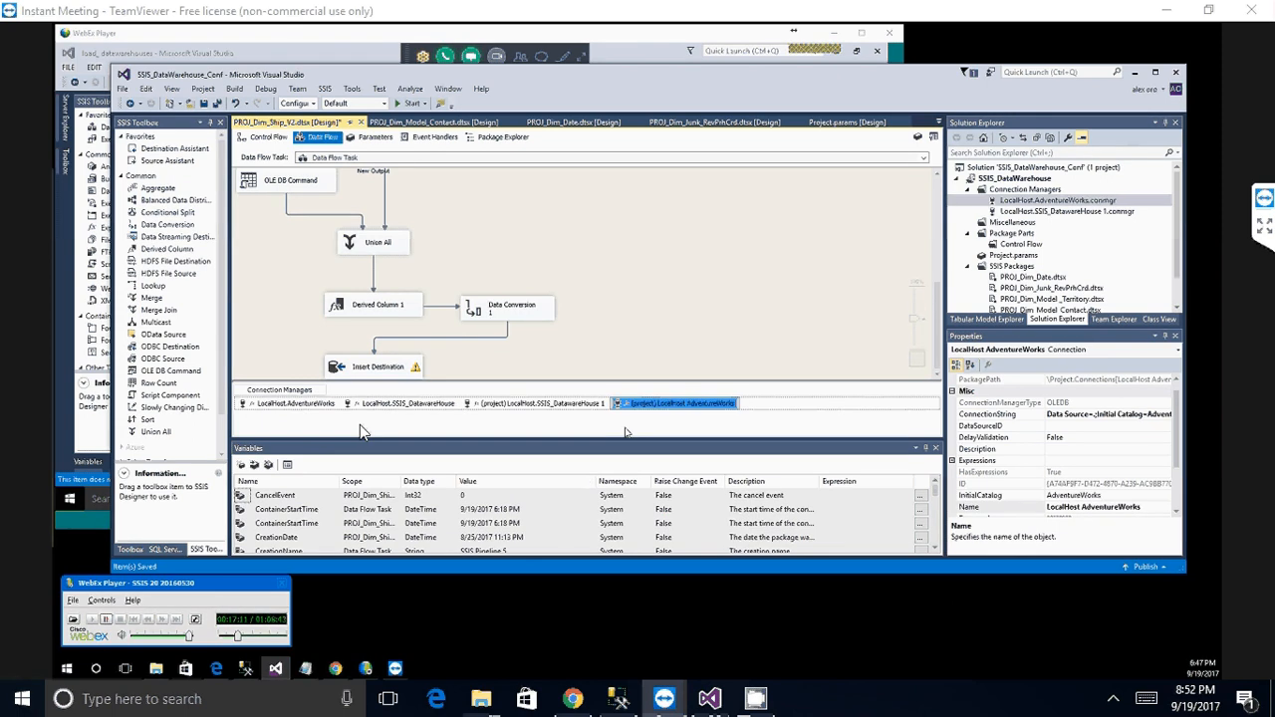
# - Rename the project connection LocalHost.SSIS_DatawareHouse 1 to LocalHost.SSIS_DatawareHouse
pyautogui.rightClick(578, 405)
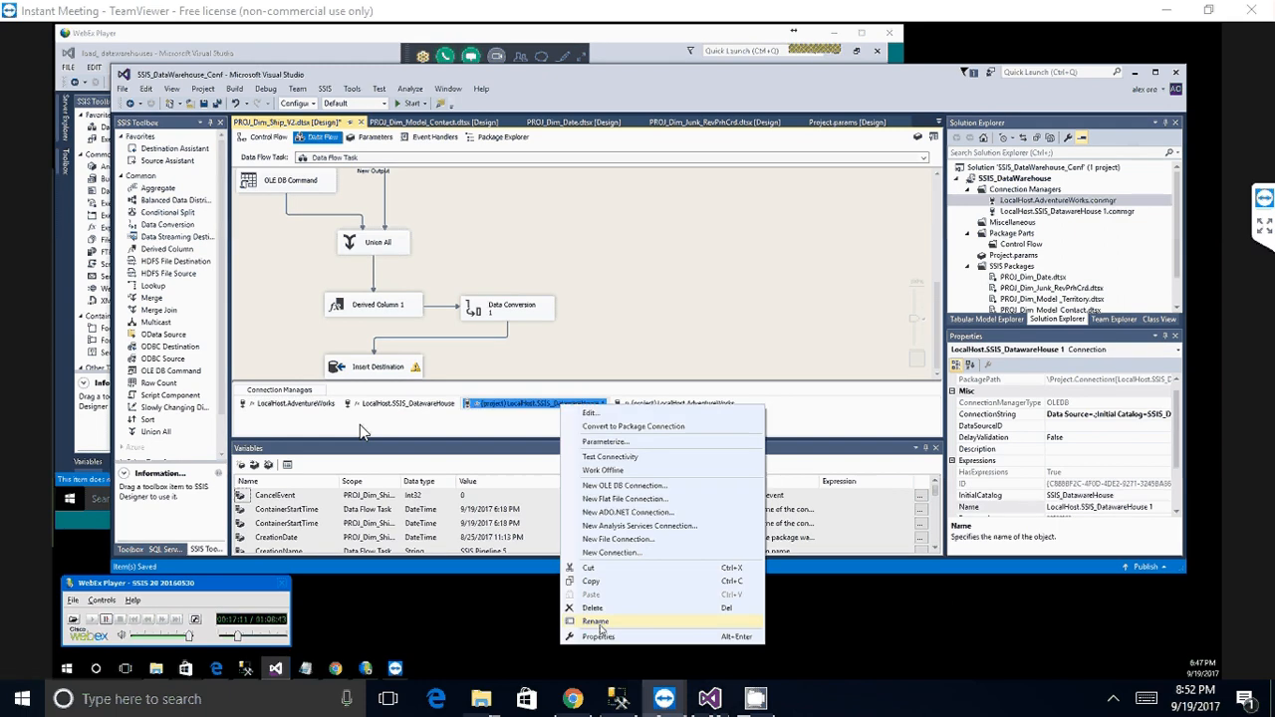
pyautogui.click(597, 623)
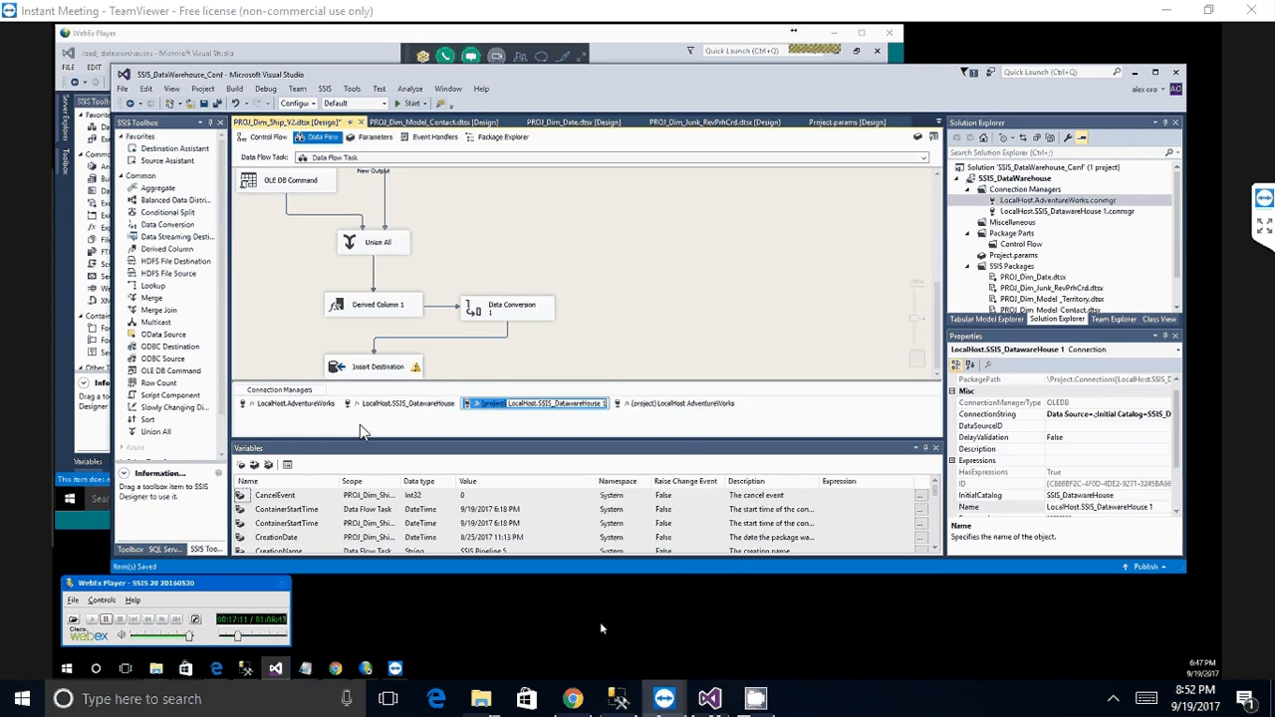
pyautogui.press('BackSpace')
pyautogui.press('BackSpace')
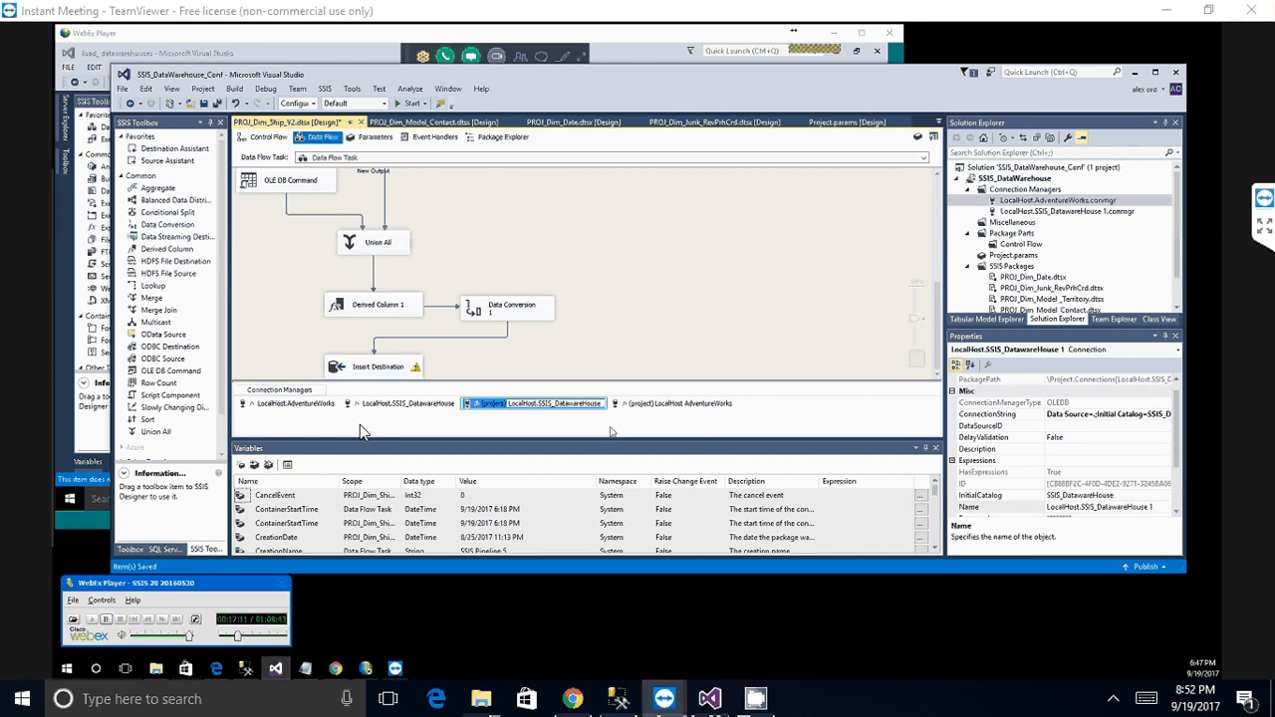
pyautogui.click(406, 417)
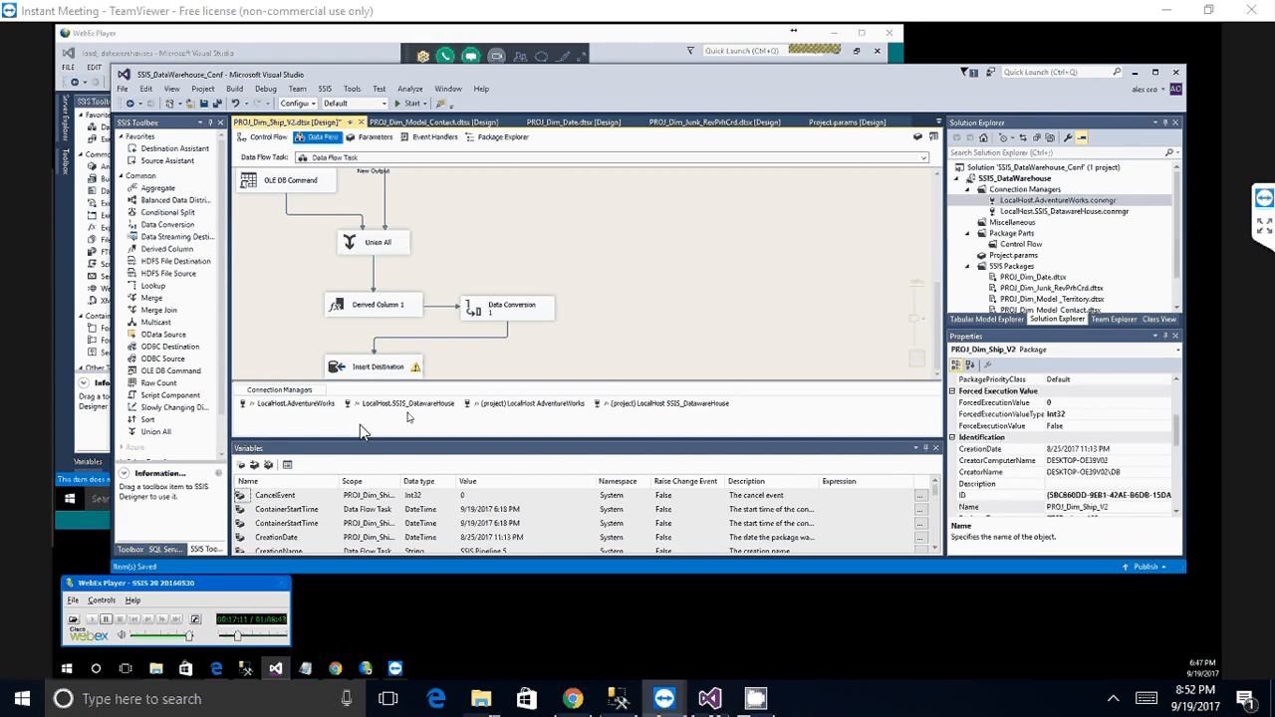
# - Convert the package-level LocalHost.AdventureWorks and LocalHost.SSIS_DatawareHouse connections of PROJ_Dim_Ship_V2 to project connections
pyautogui.click(403, 405)
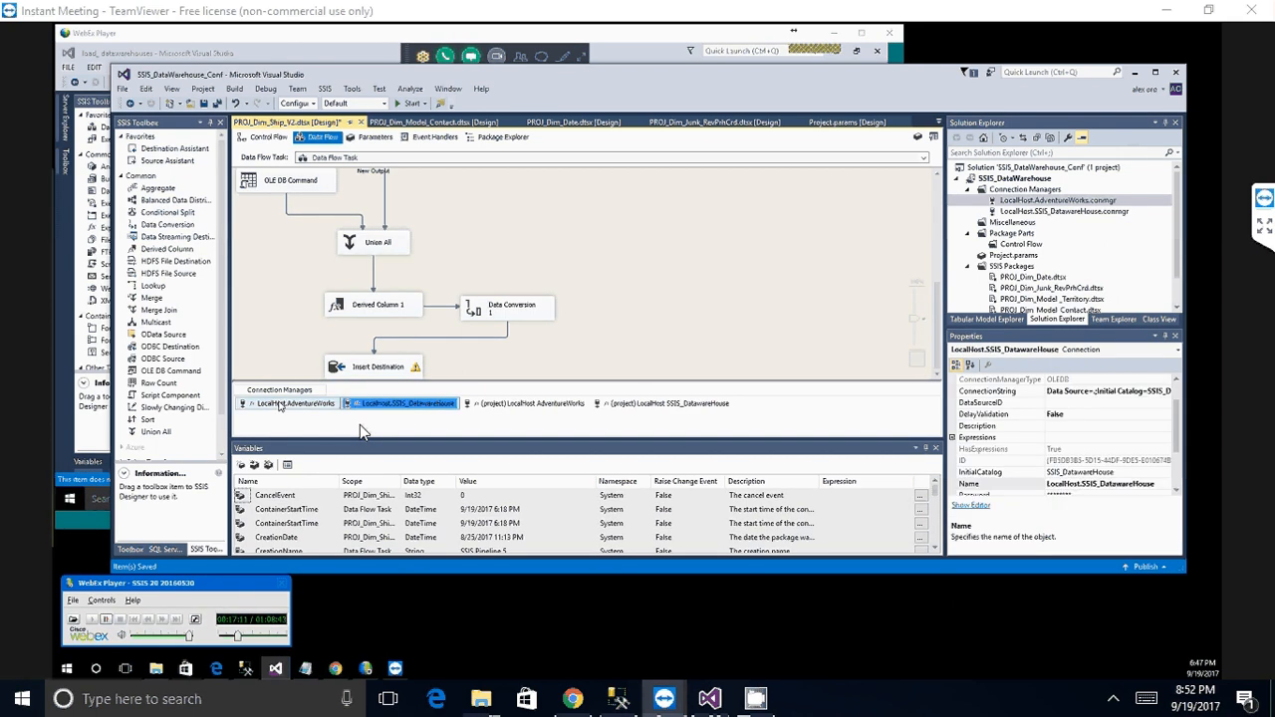
pyautogui.click(299, 405)
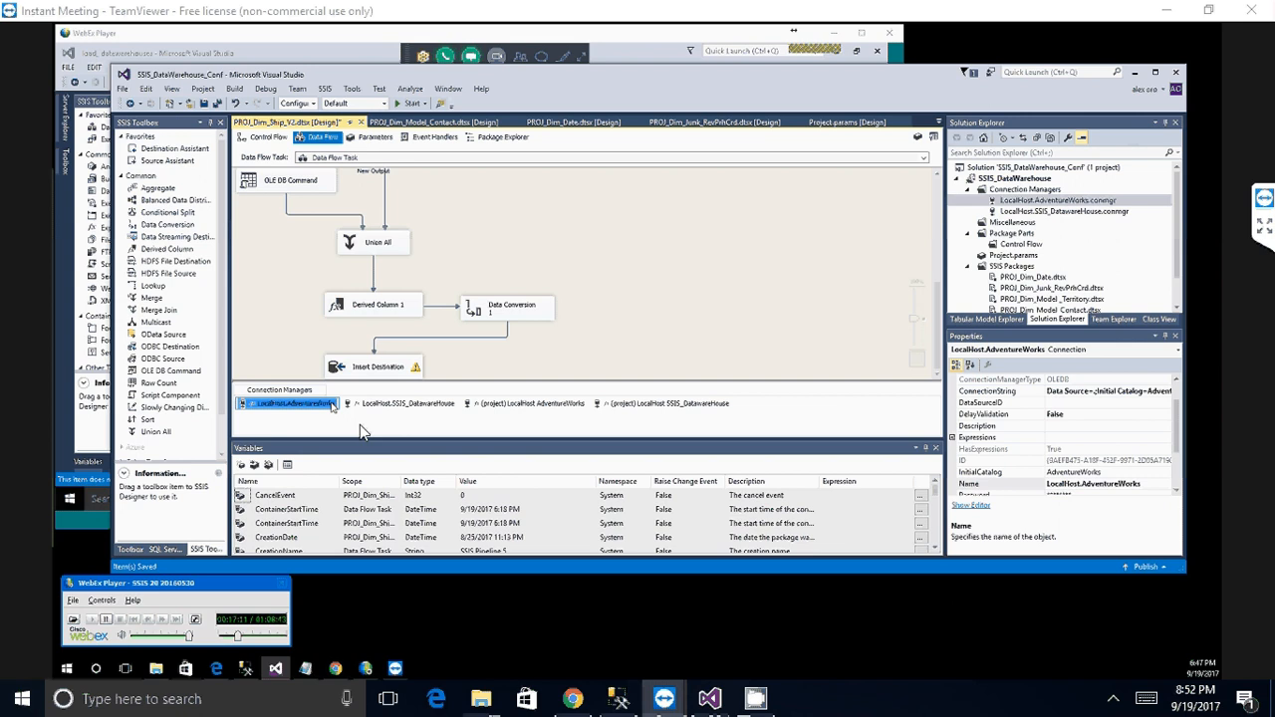
pyautogui.rightClick(332, 405)
pyautogui.click(362, 426)
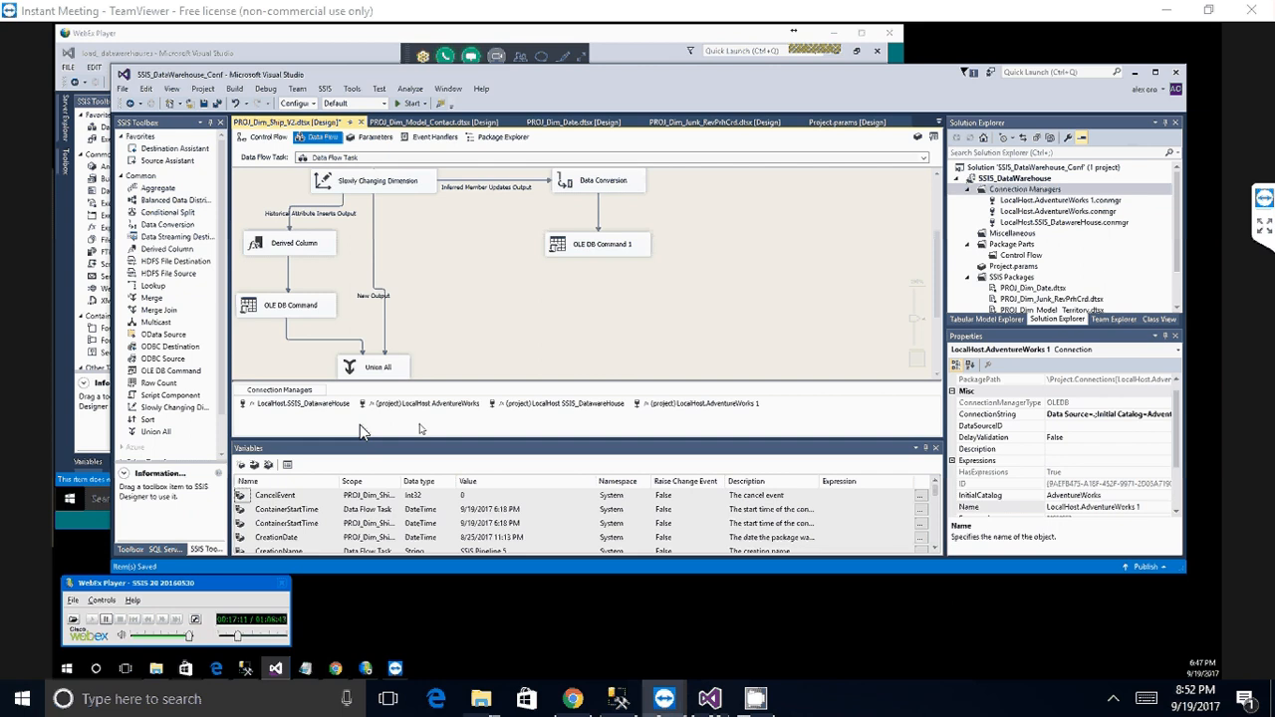
pyautogui.click(304, 404)
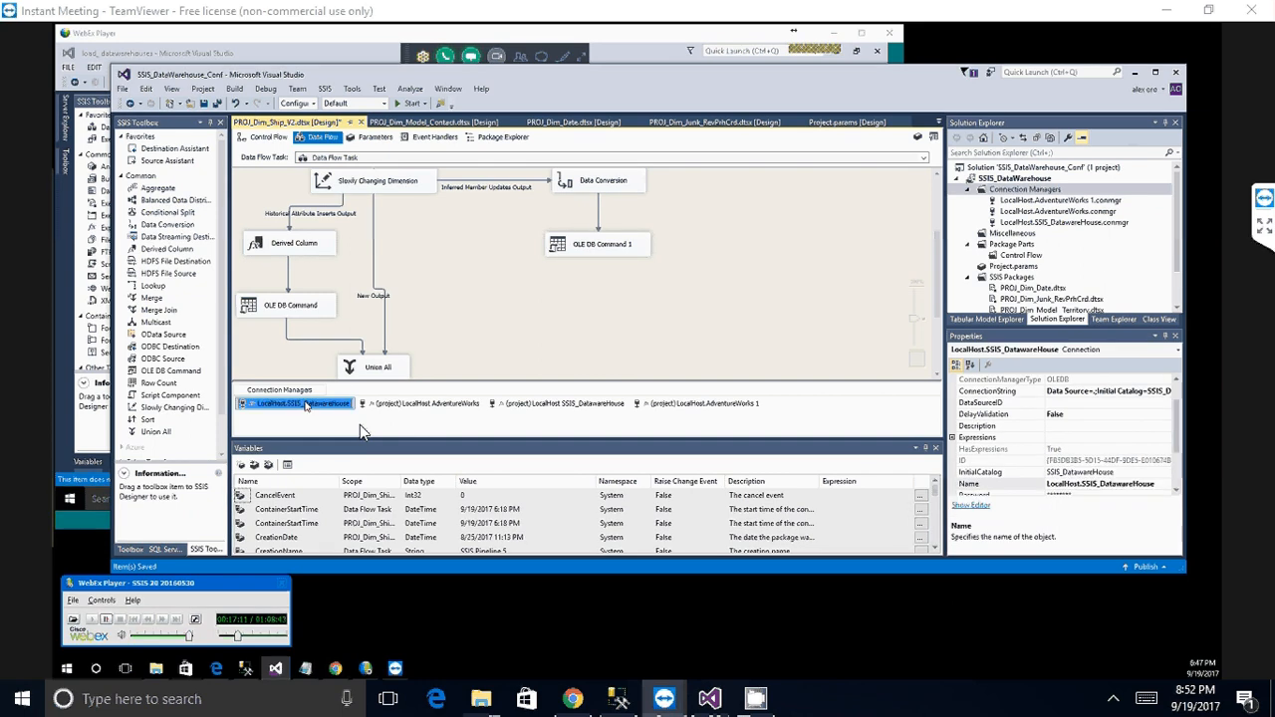
pyautogui.rightClick(305, 403)
pyautogui.click(378, 419)
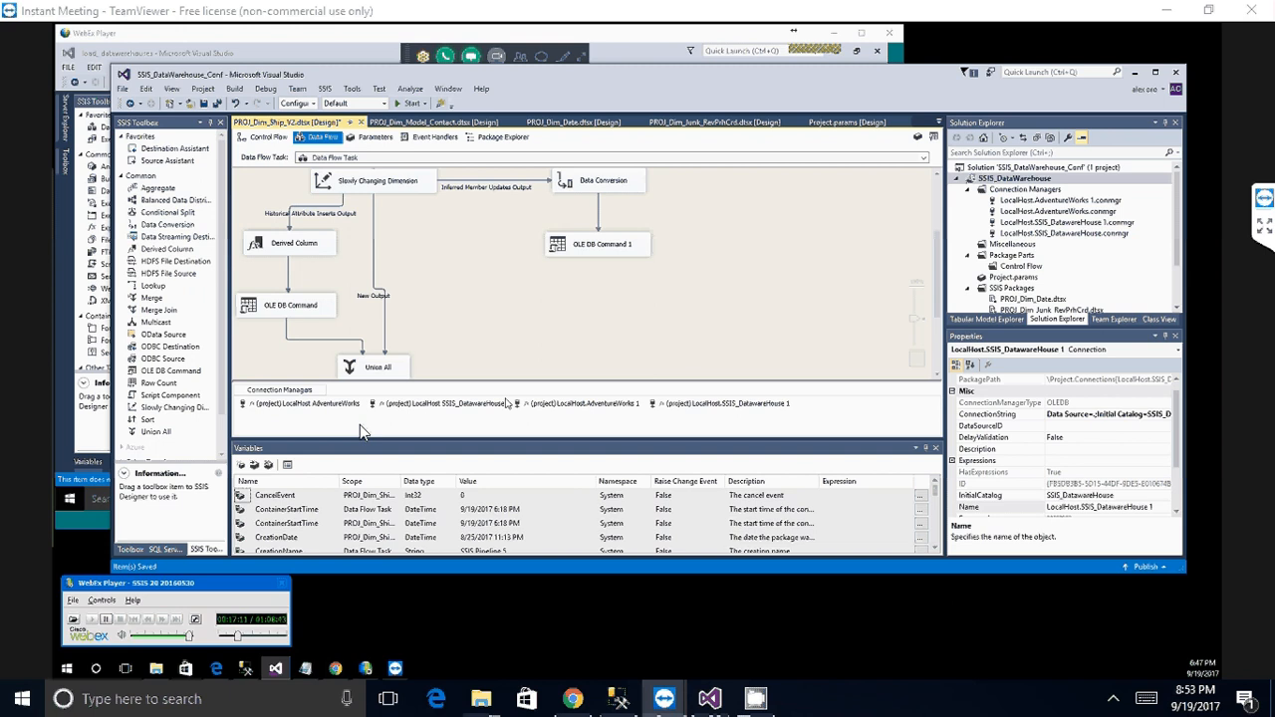
# - Delete the project connections LocalHost.AdventureWorks and LocalHost.SSIS_DatawareHouse that have no number suffix
pyautogui.click(335, 405)
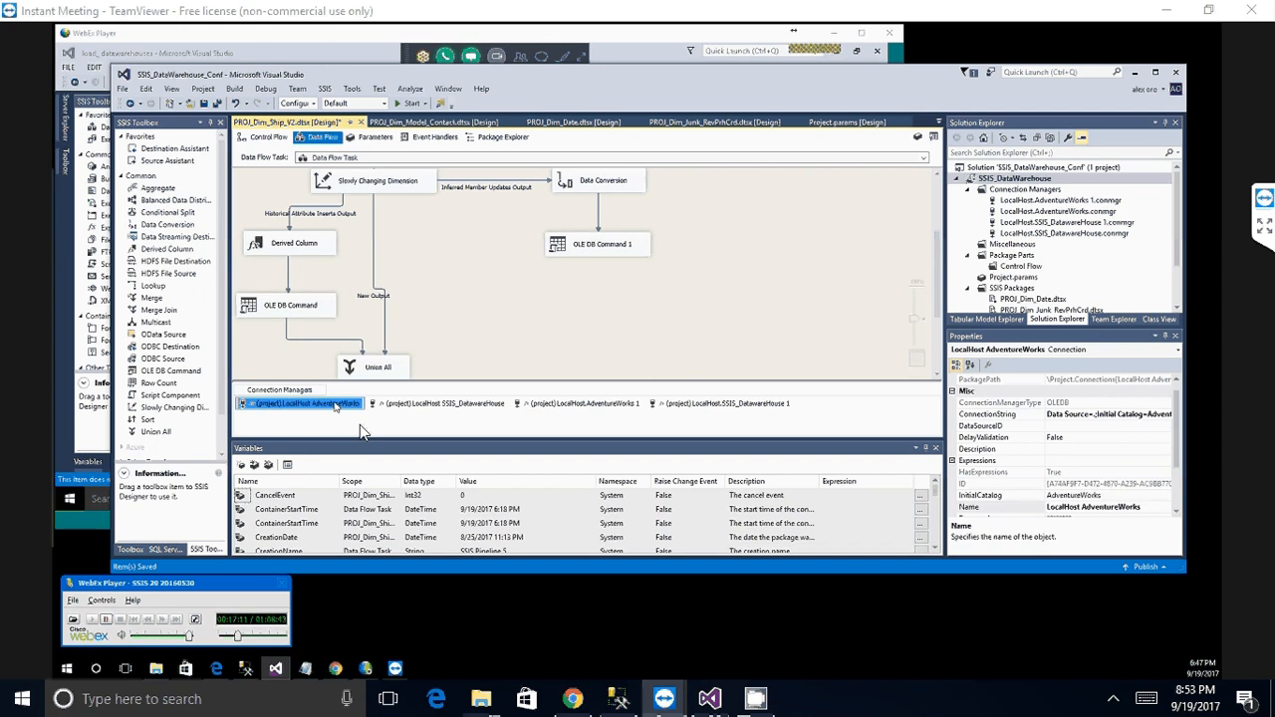
pyautogui.press('Delete')
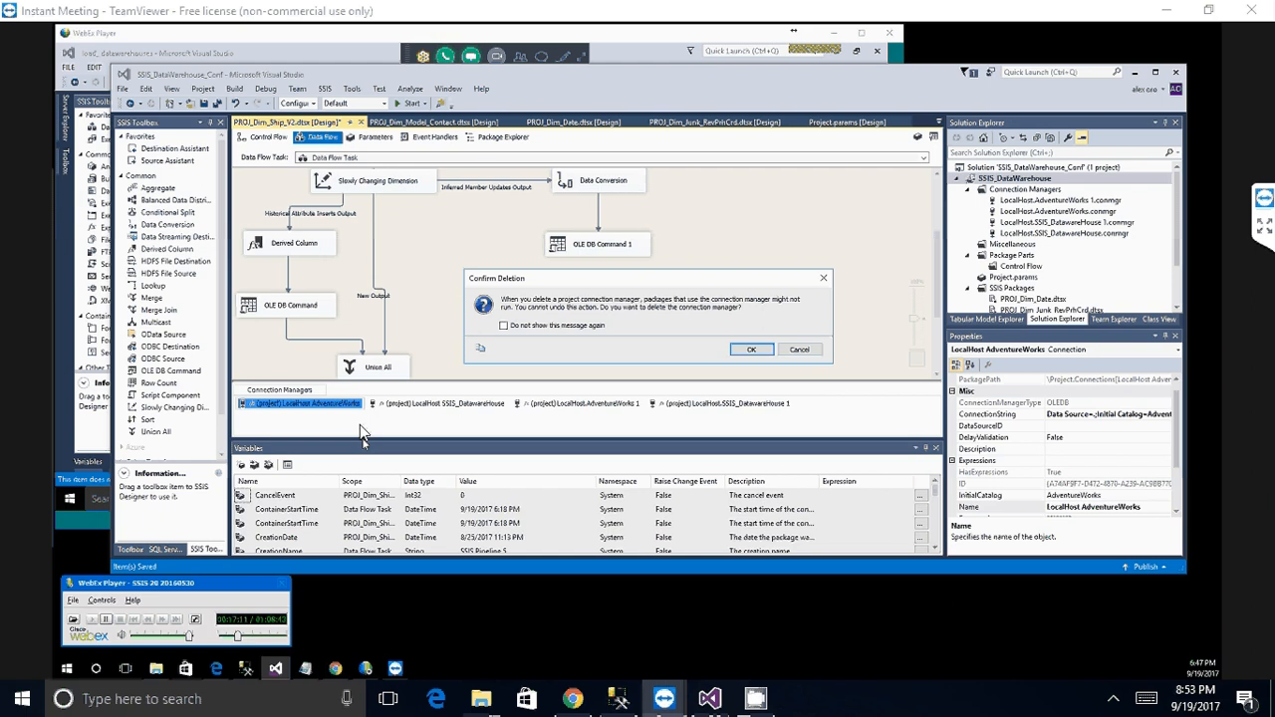
pyautogui.press('Return')
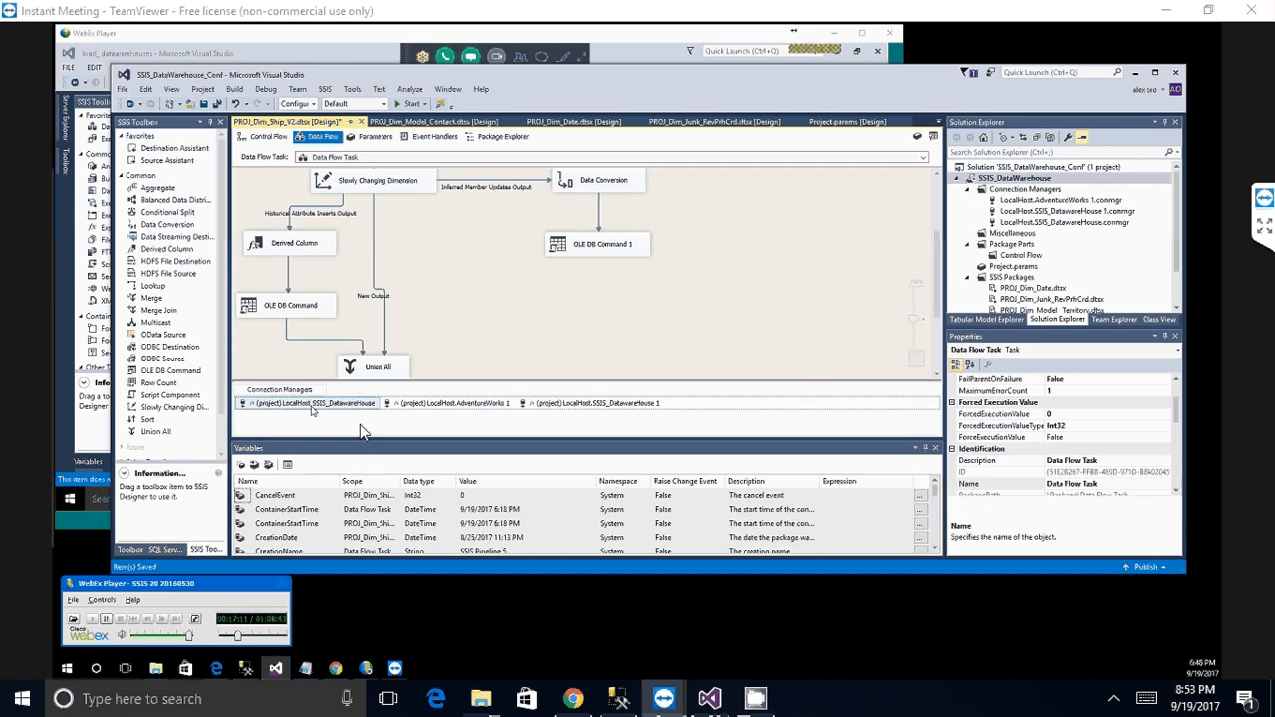
pyautogui.click(311, 405)
pyautogui.press('Delete')
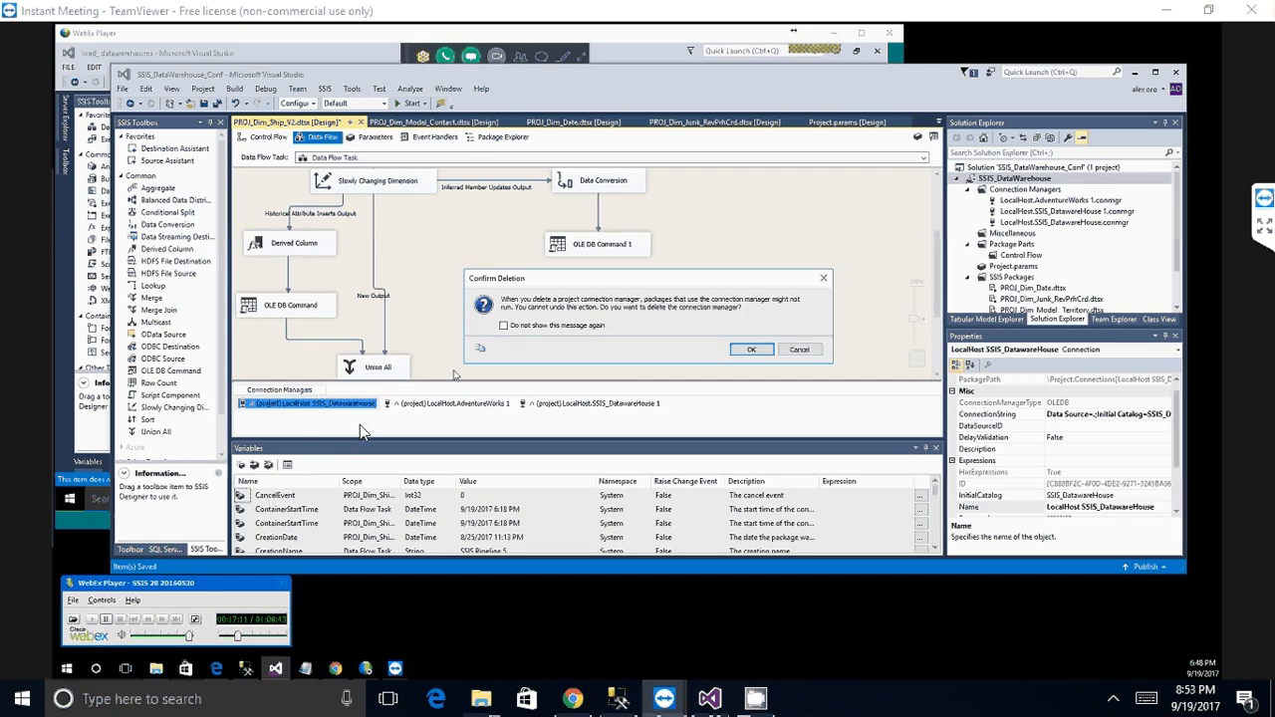
pyautogui.press('Return')
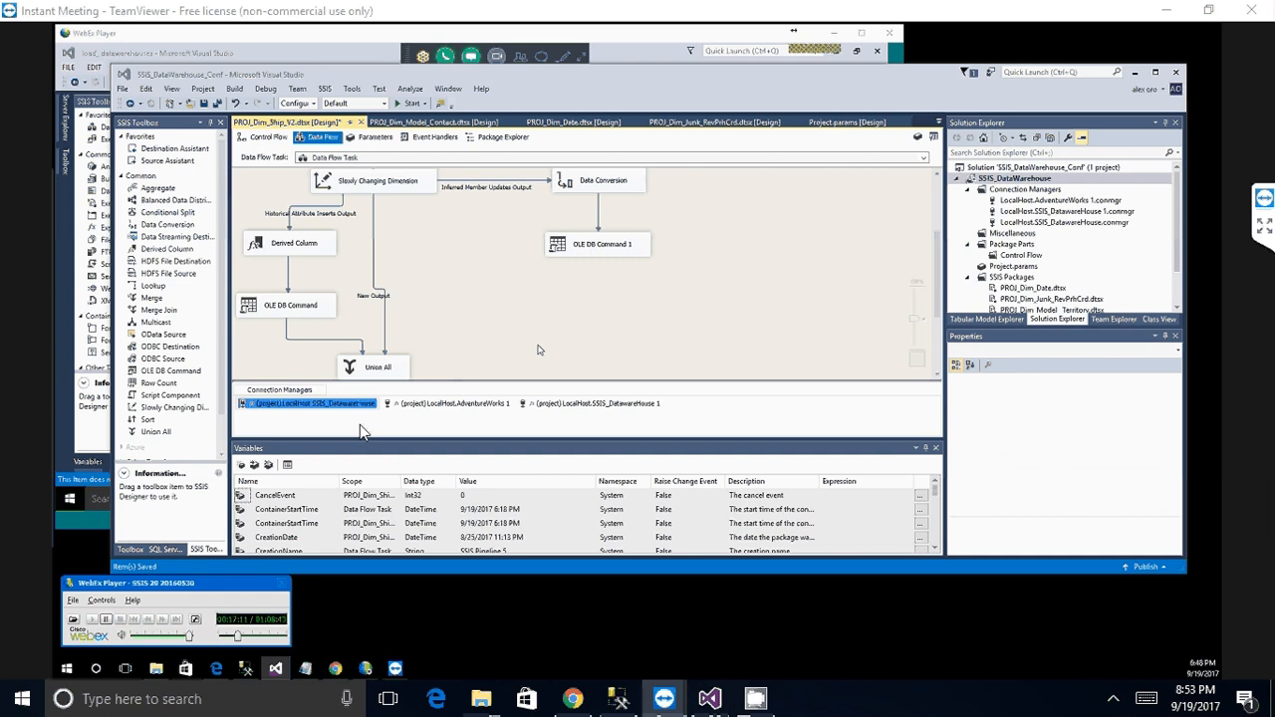
# - Assign the LocalHost.SSIS_DatawareHouse 1 connection manager to the OLE DB Command below the Derived Column
pyautogui.doubleClick(283, 310)
pyautogui.click(588, 250)
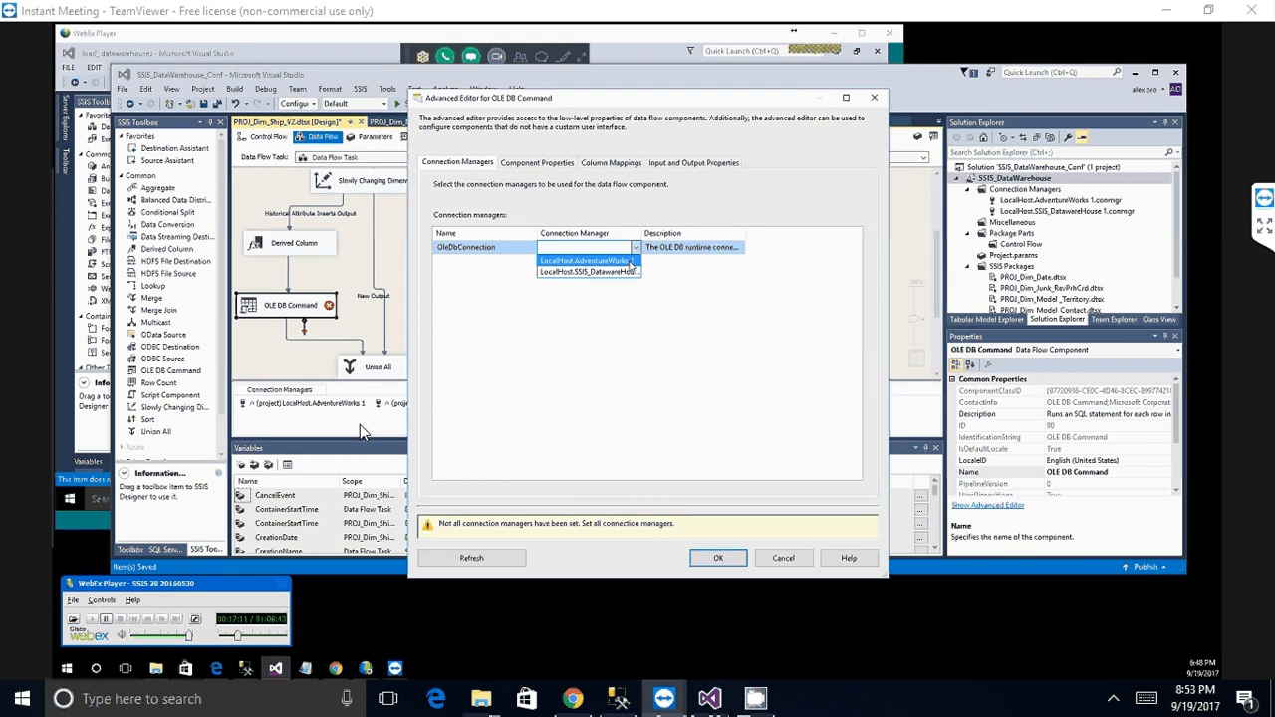
pyautogui.click(590, 272)
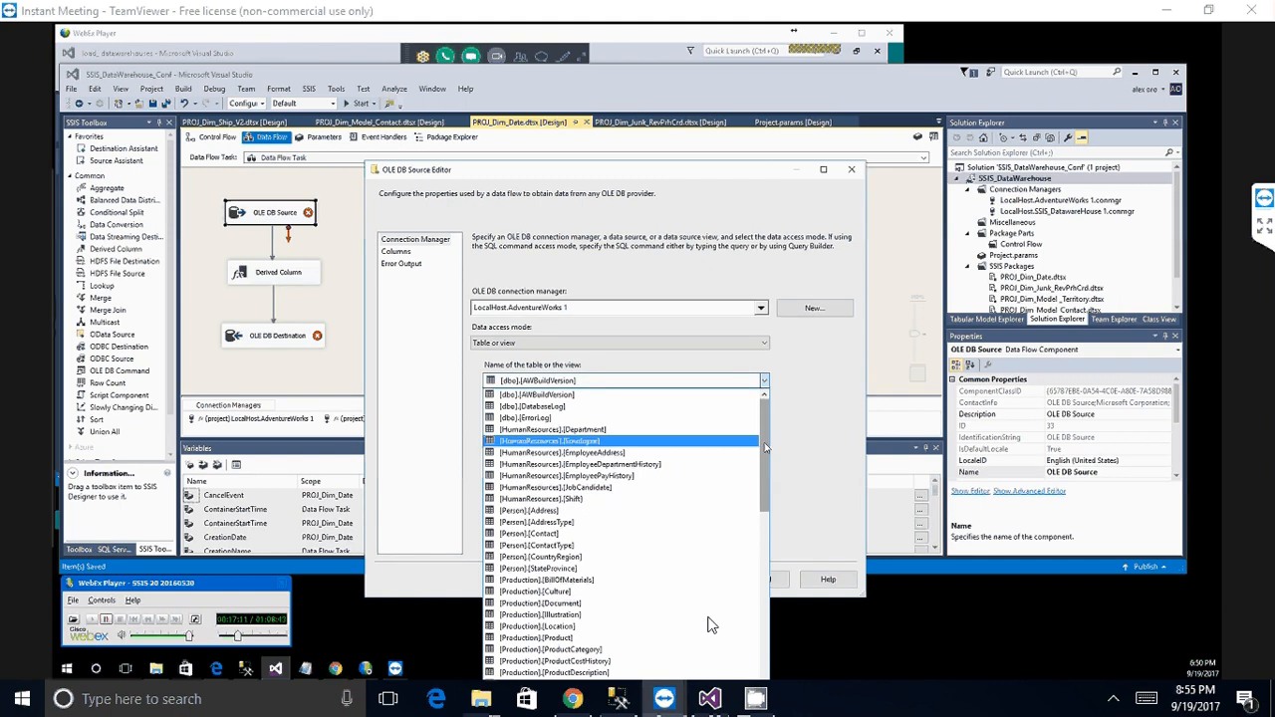
# - Choose [Sales].[SalesOrderHeader] as the source table for the OLE DB Source in PROJ_Dim_Date
pyautogui.moveTo(765, 448); pyautogui.dragTo(768, 615)
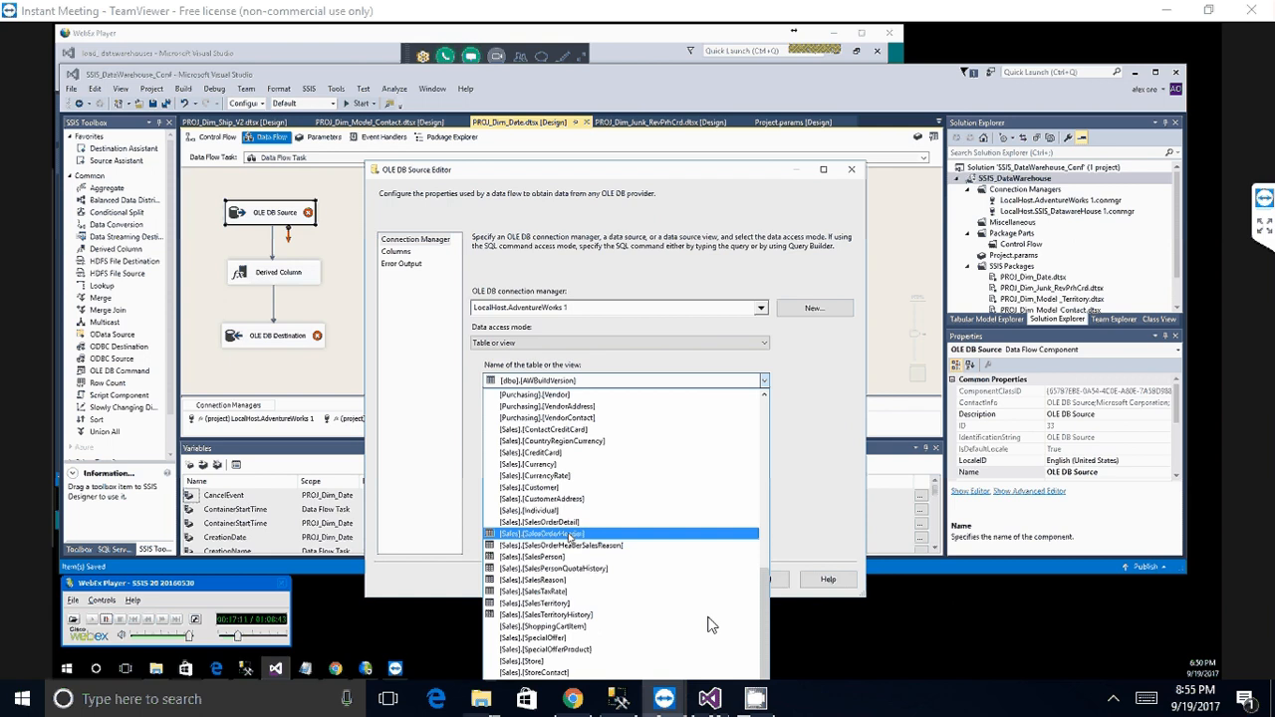
pyautogui.click(591, 535)
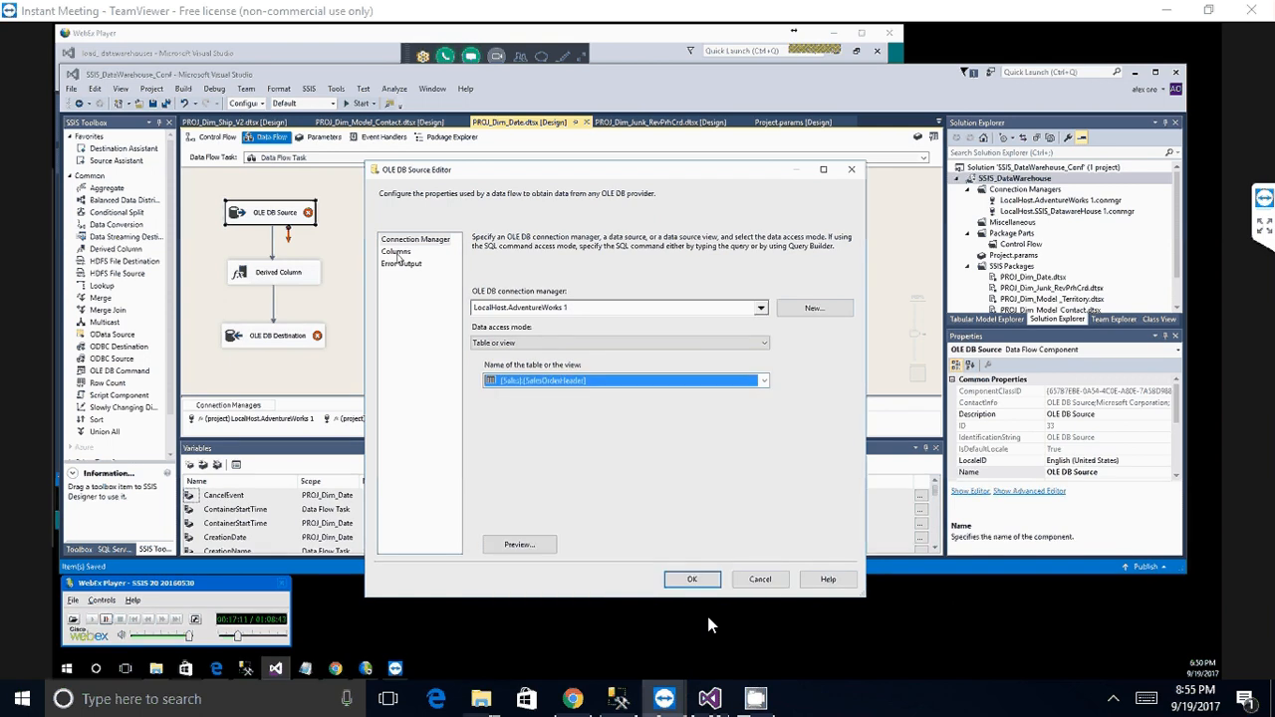
# - Review the OLE DB Source's columns in PROJ_Dim_Date and accept the source configuration
pyautogui.click(395, 251)
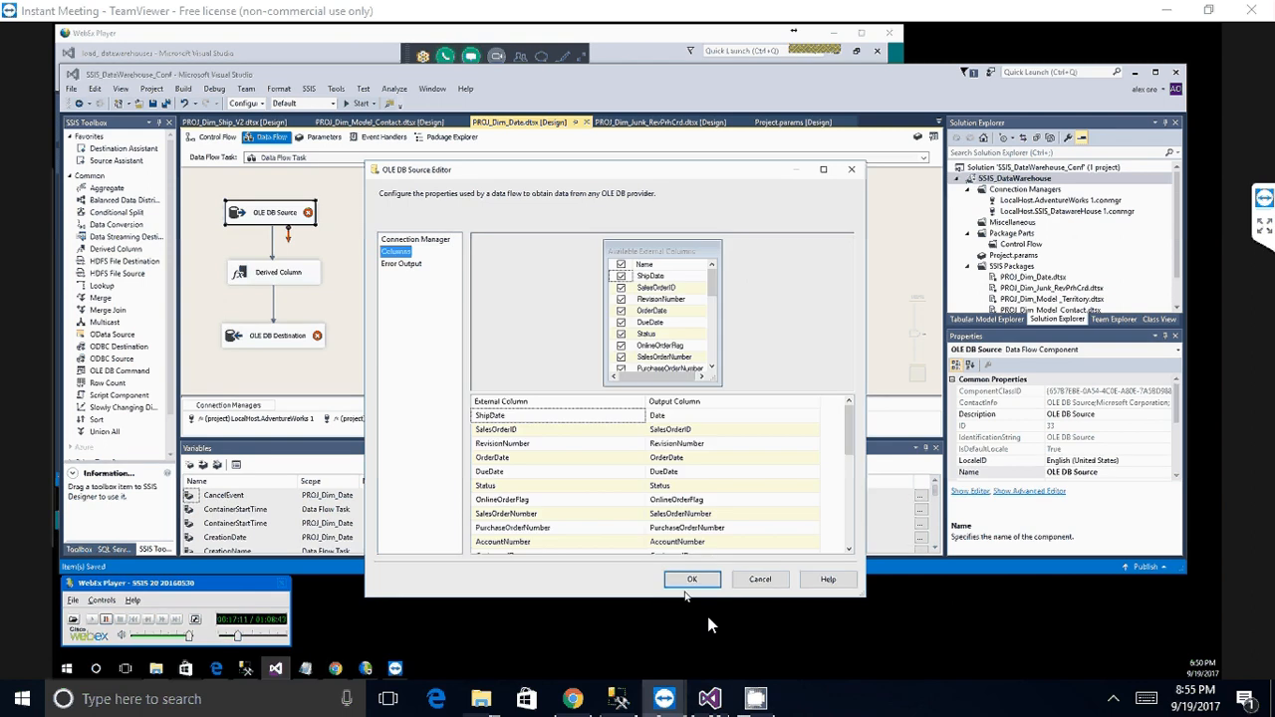
pyautogui.click(689, 581)
# - Assign the LocalHost.SSIS_DatawareHouse 1 connection manager to the OLE DB Destination in PROJ_Dim_Date
pyautogui.click(254, 338)
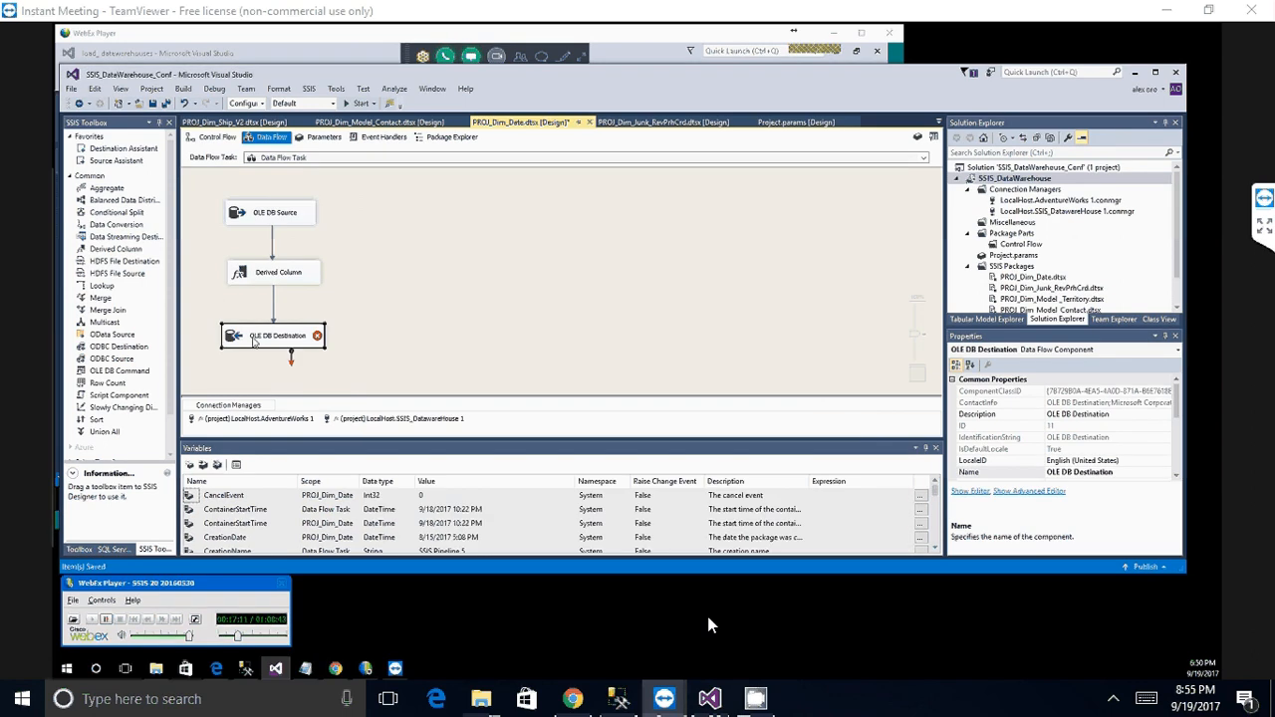
pyautogui.doubleClick(254, 339)
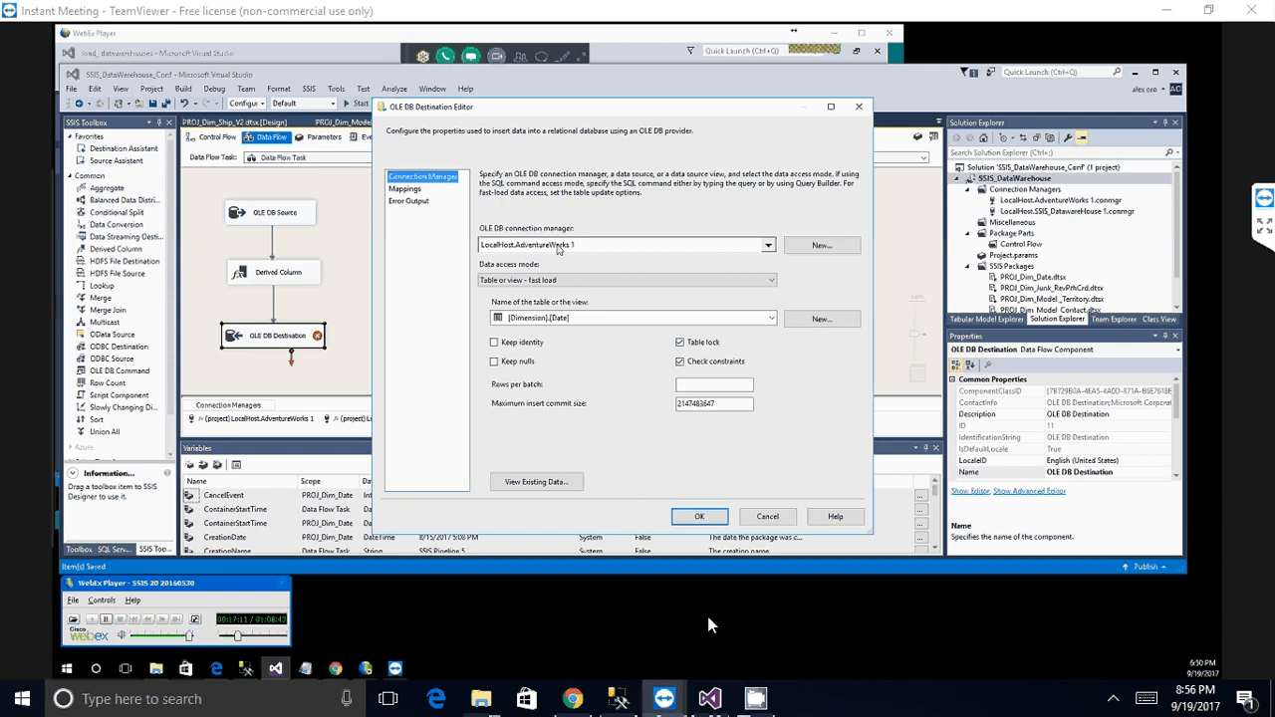
pyautogui.click(557, 247)
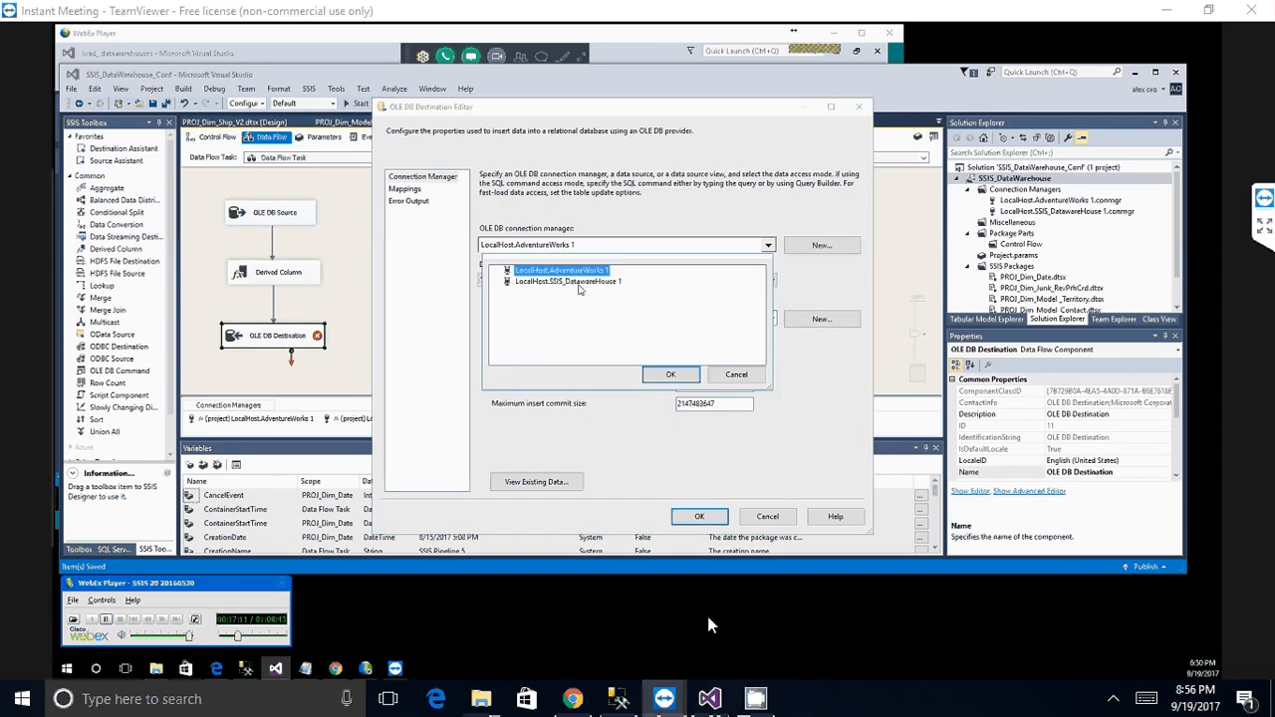
pyautogui.click(576, 283)
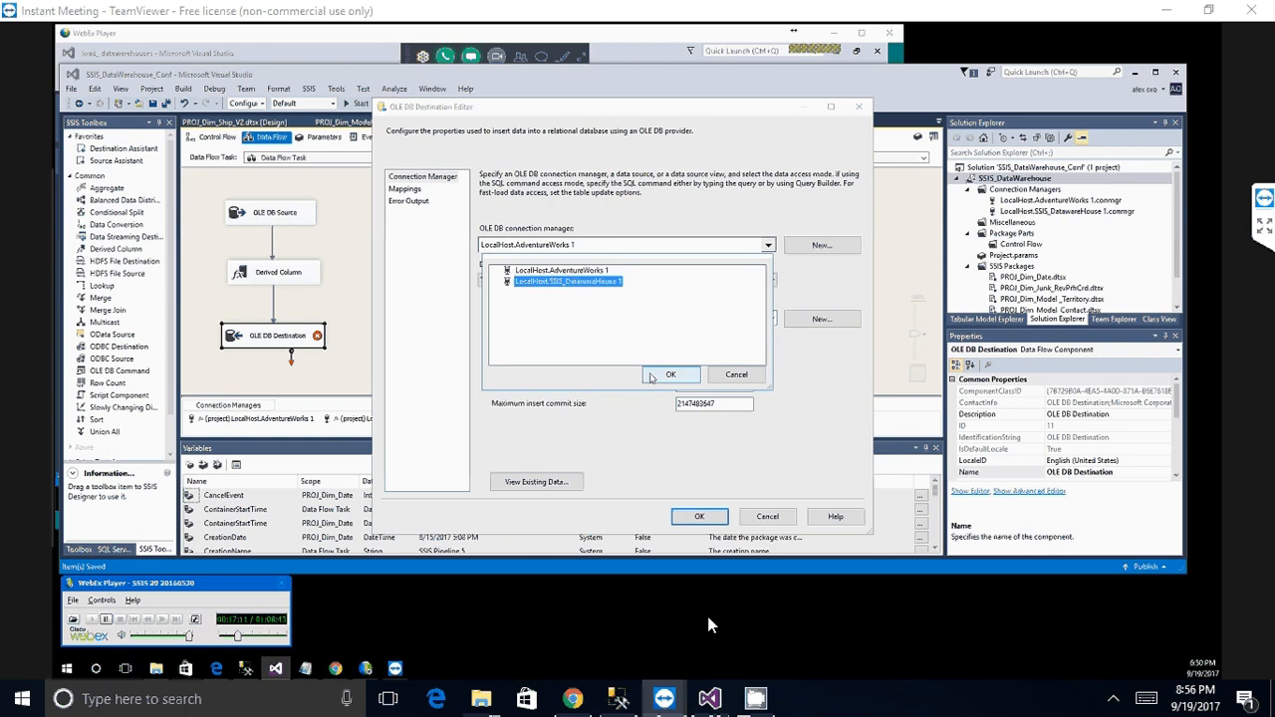
pyautogui.click(651, 376)
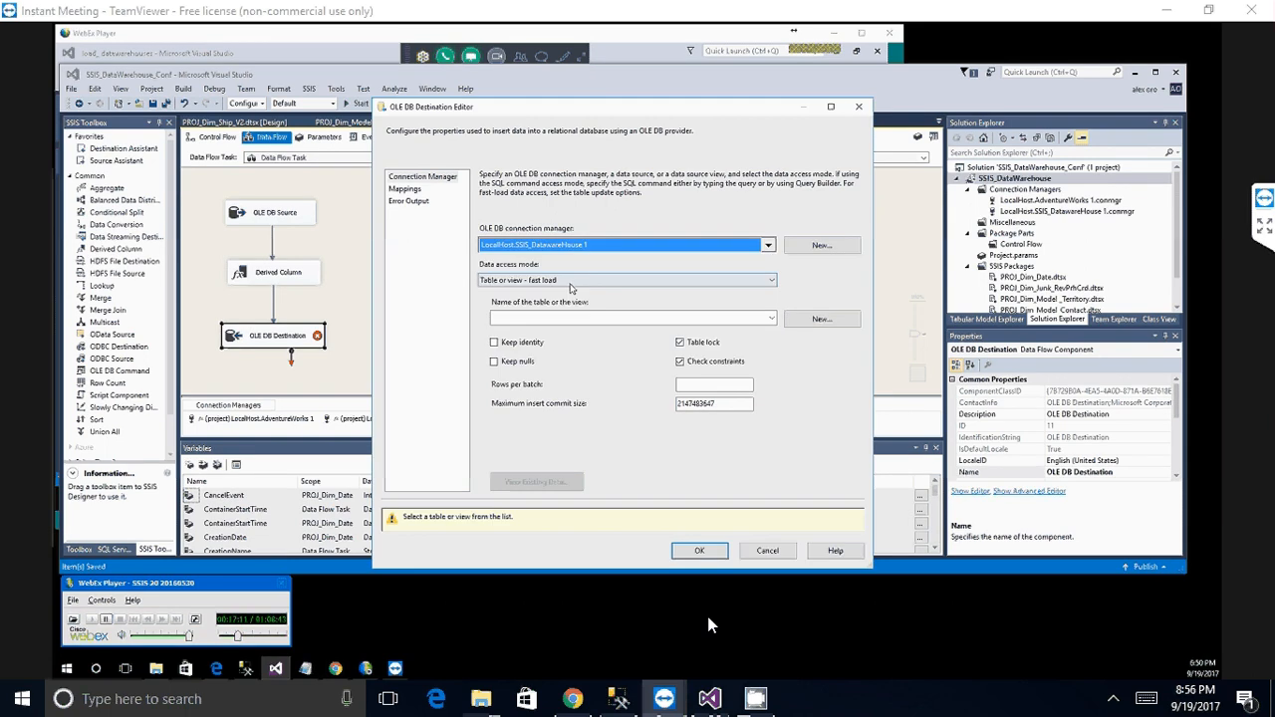
# - Choose [Dimension].[Date] as the OLE DB Destination's table, accept its column mappings and save all open packages
pyautogui.click(571, 318)
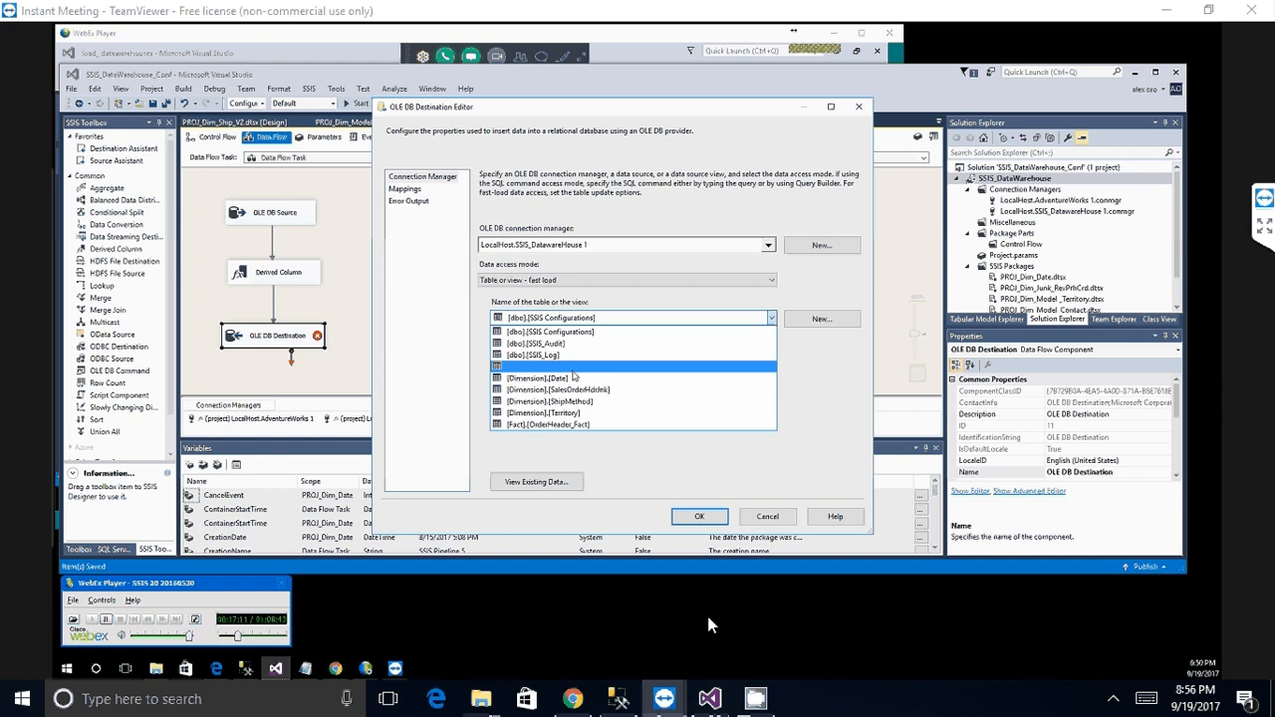
pyautogui.click(560, 379)
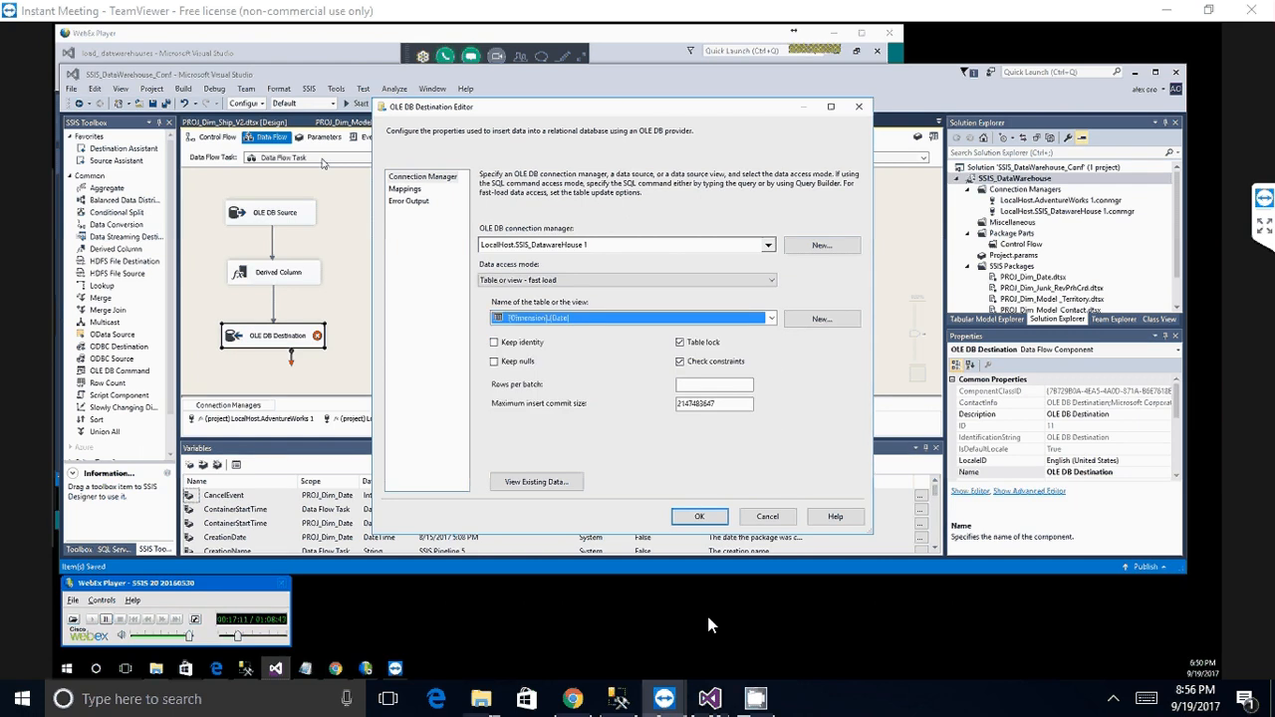
pyautogui.click(404, 188)
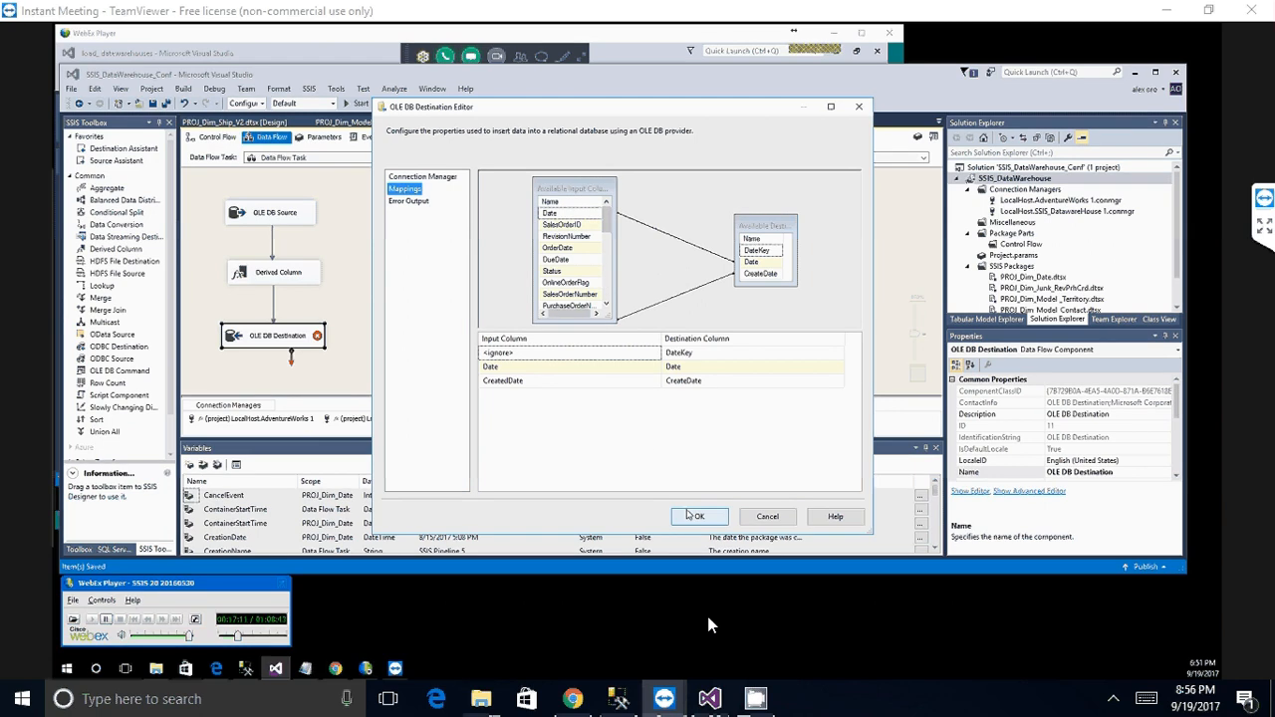
pyautogui.click(686, 514)
pyautogui.click(684, 196)
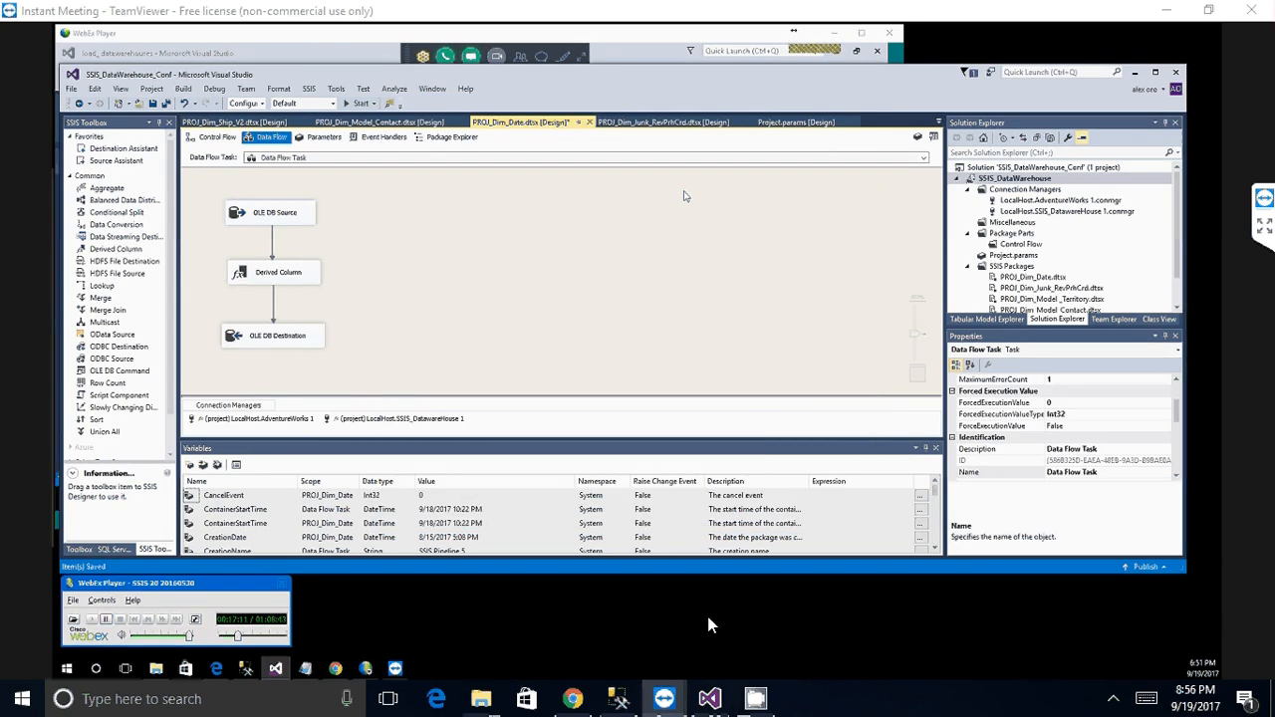
pyautogui.click(166, 104)
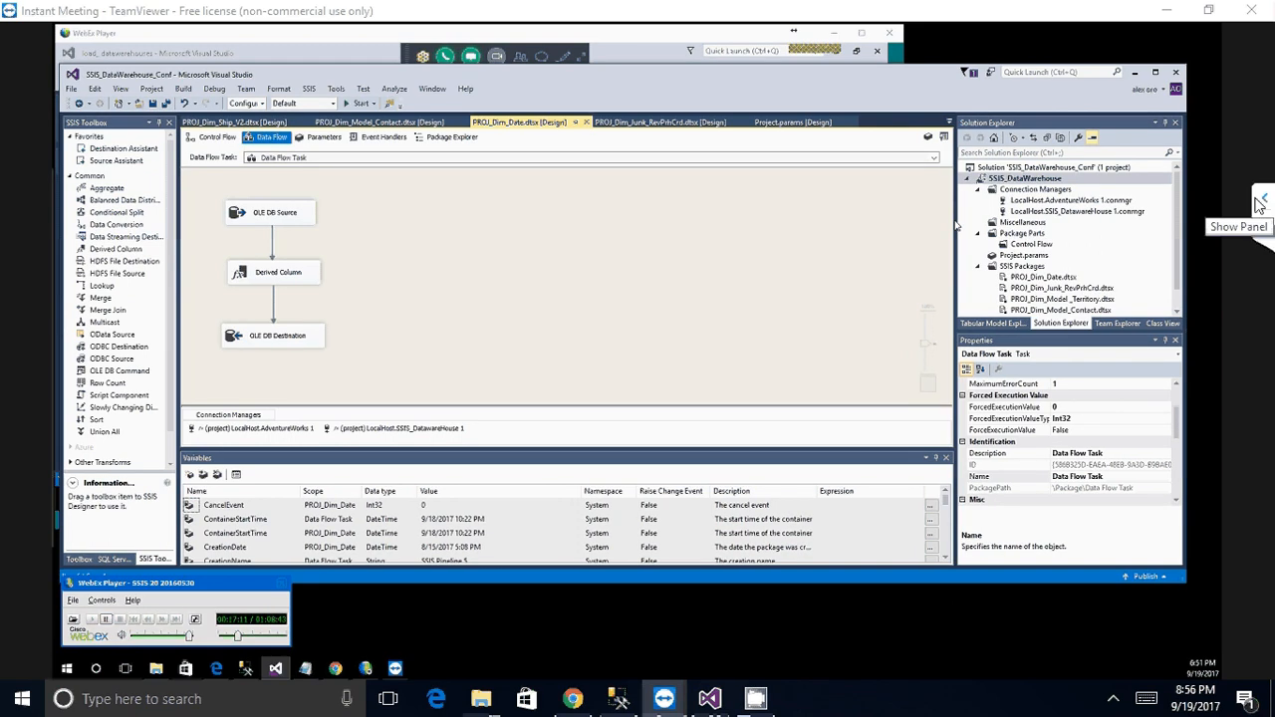
# - Hand the TeamViewer meeting's presenter role to the participant who is the organizer
pyautogui.click(1258, 205)
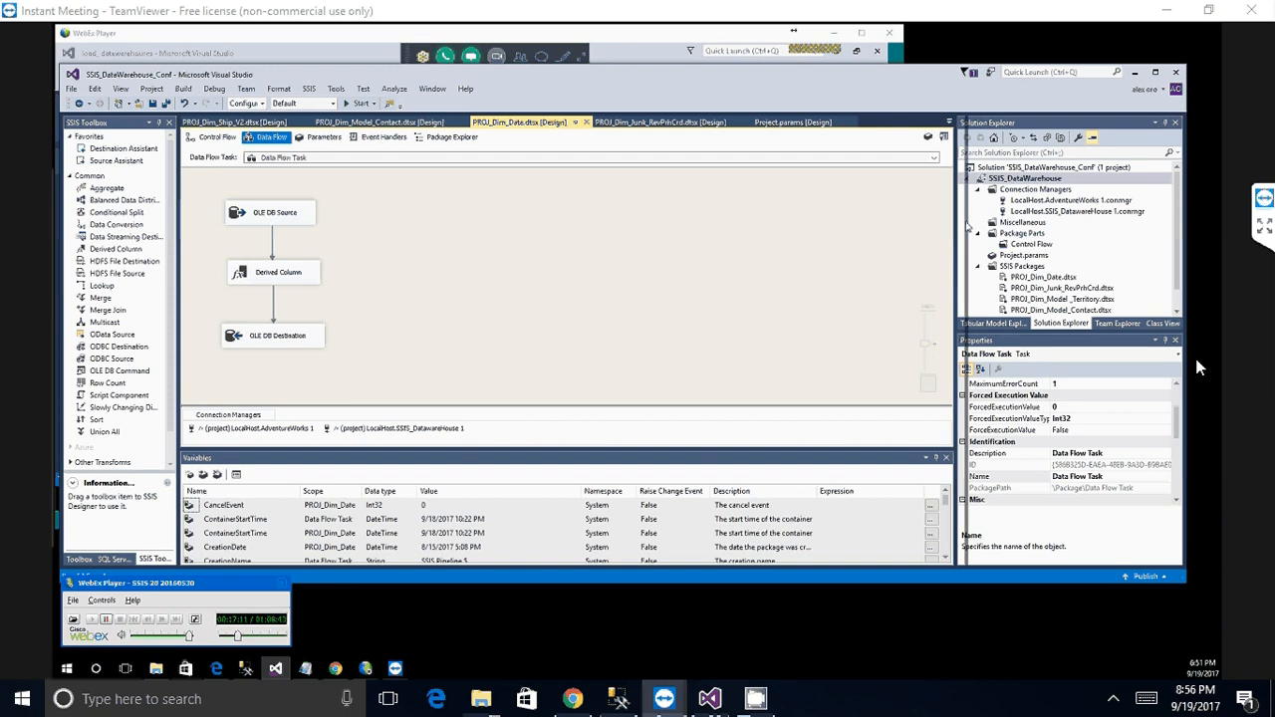
pyautogui.click(1263, 197)
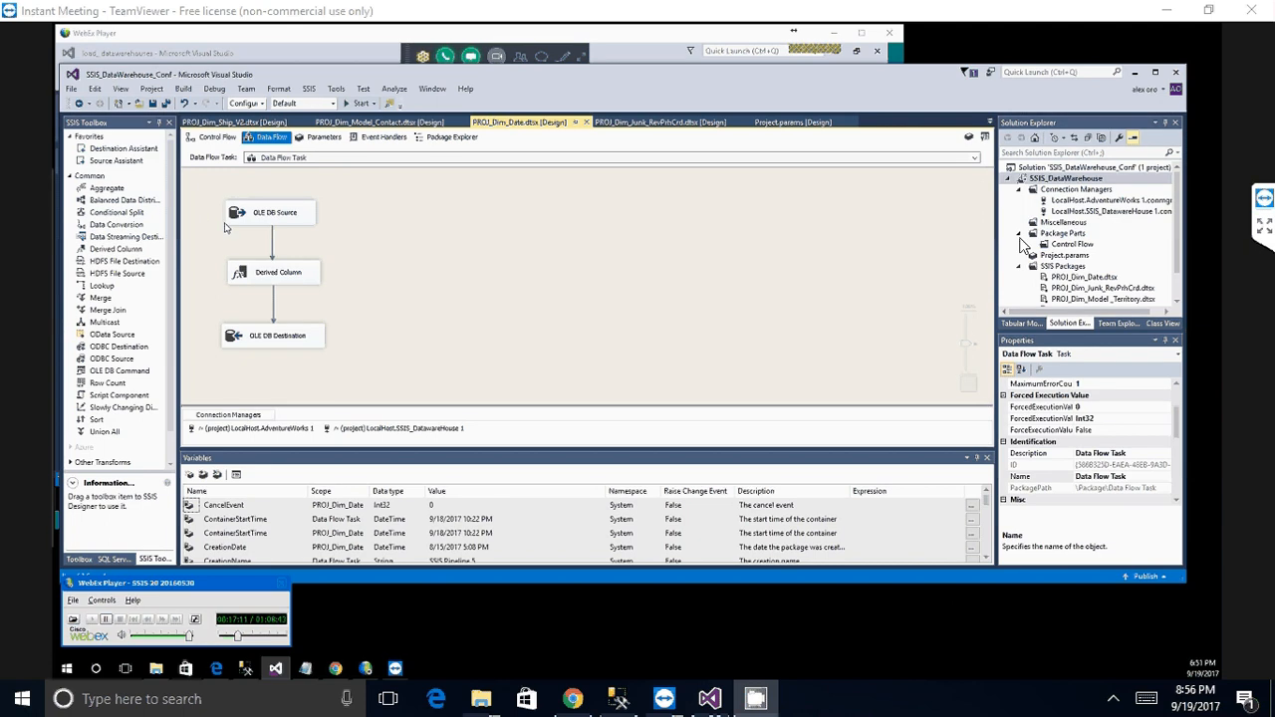
pyautogui.click(1261, 199)
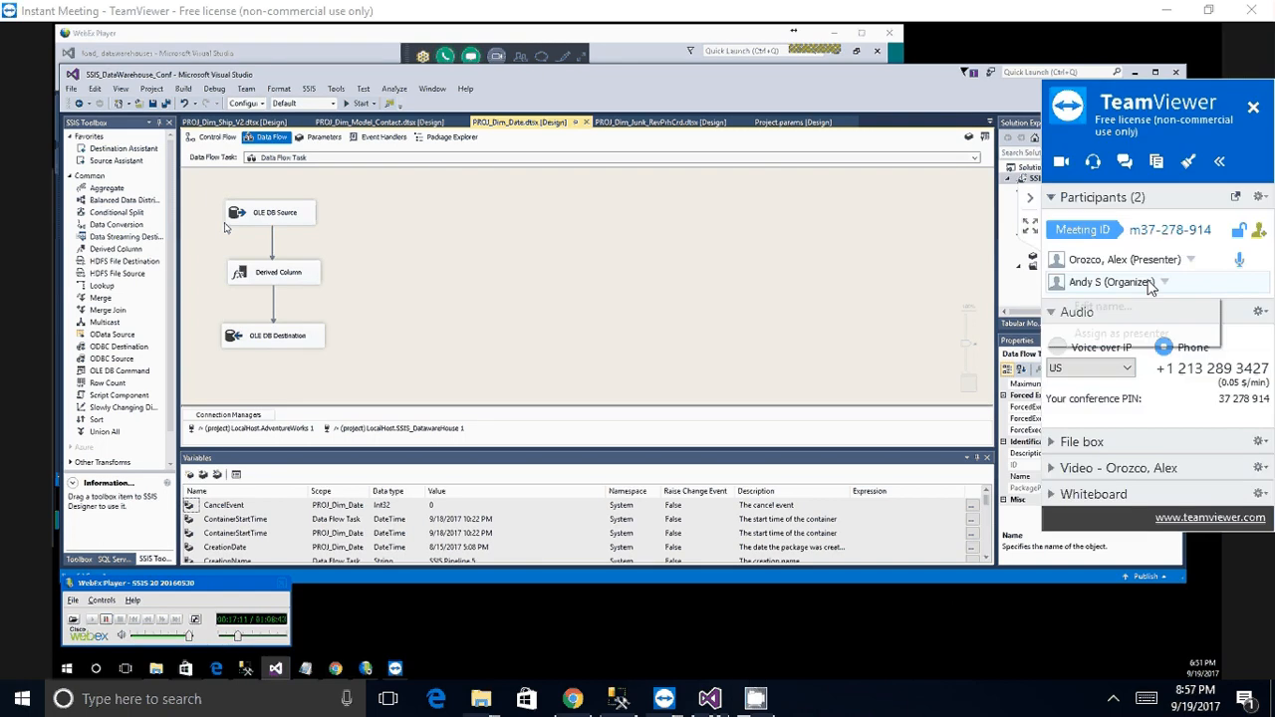
pyautogui.click(1140, 262)
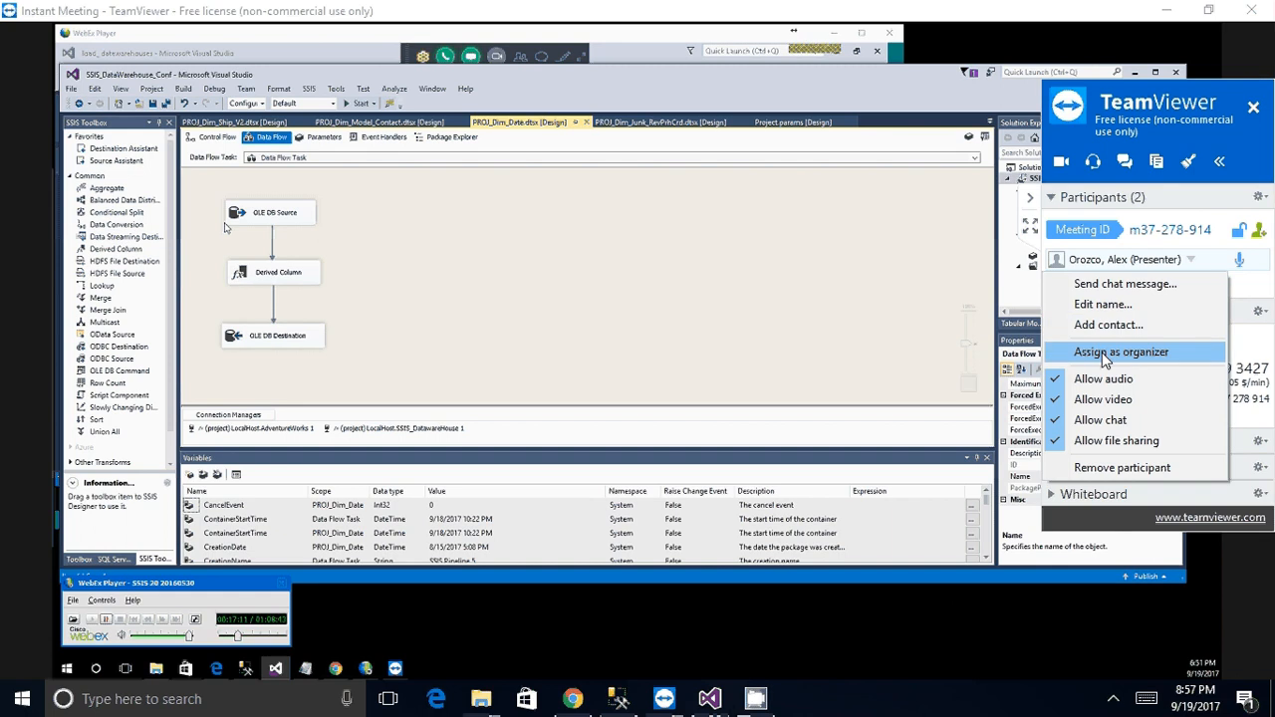
pyautogui.click(1117, 244)
pyautogui.click(1110, 282)
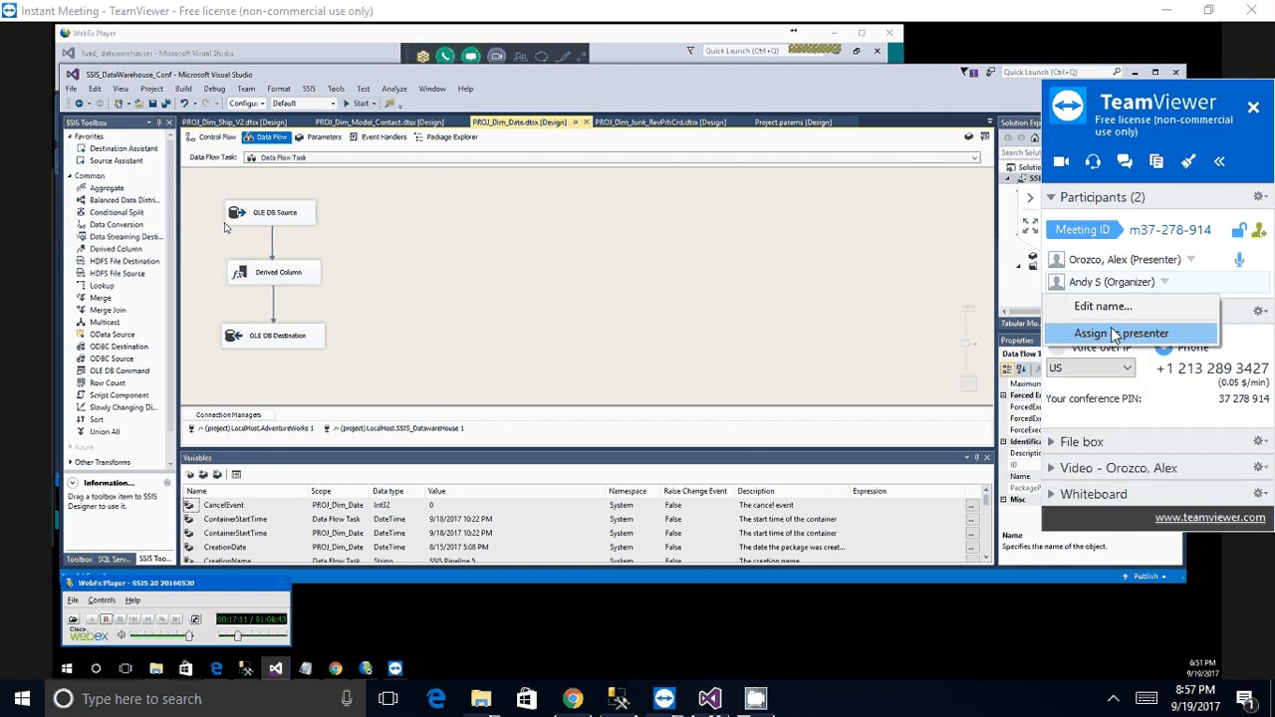
pyautogui.click(1114, 334)
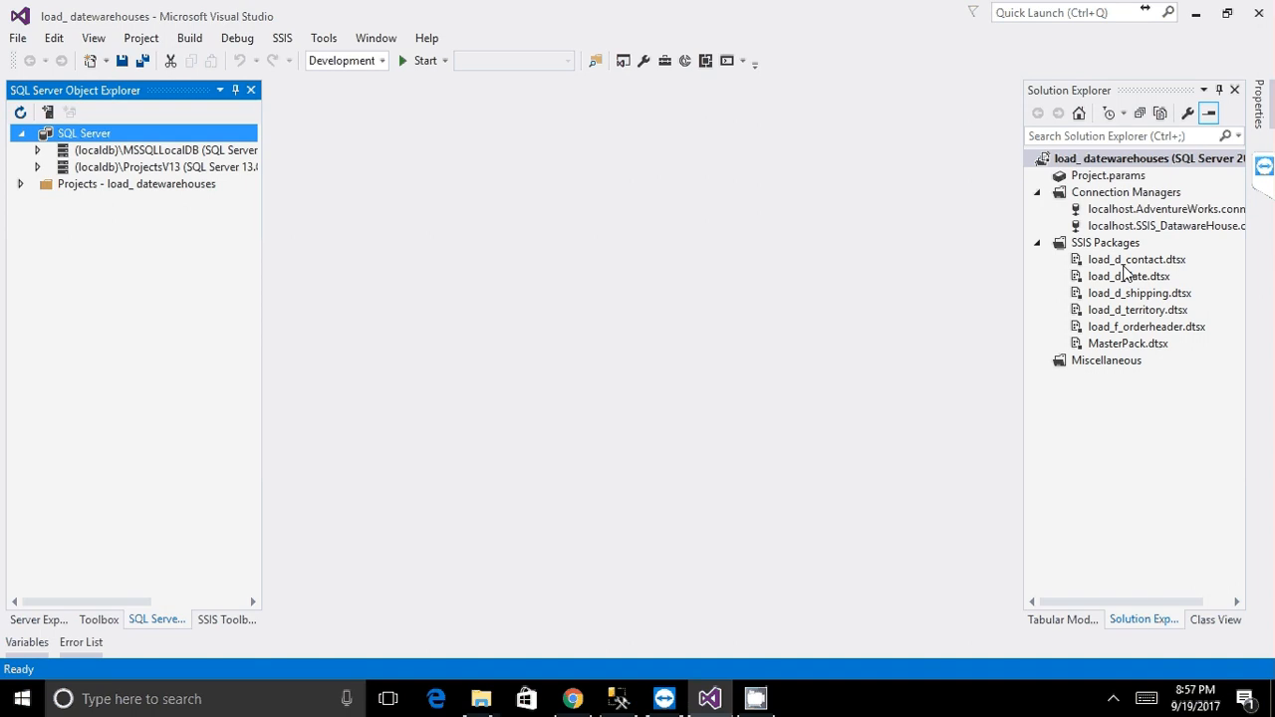
# - Open the load_d_contact.dtsx package from the load_ datewarehouses project
pyautogui.click(1108, 261)
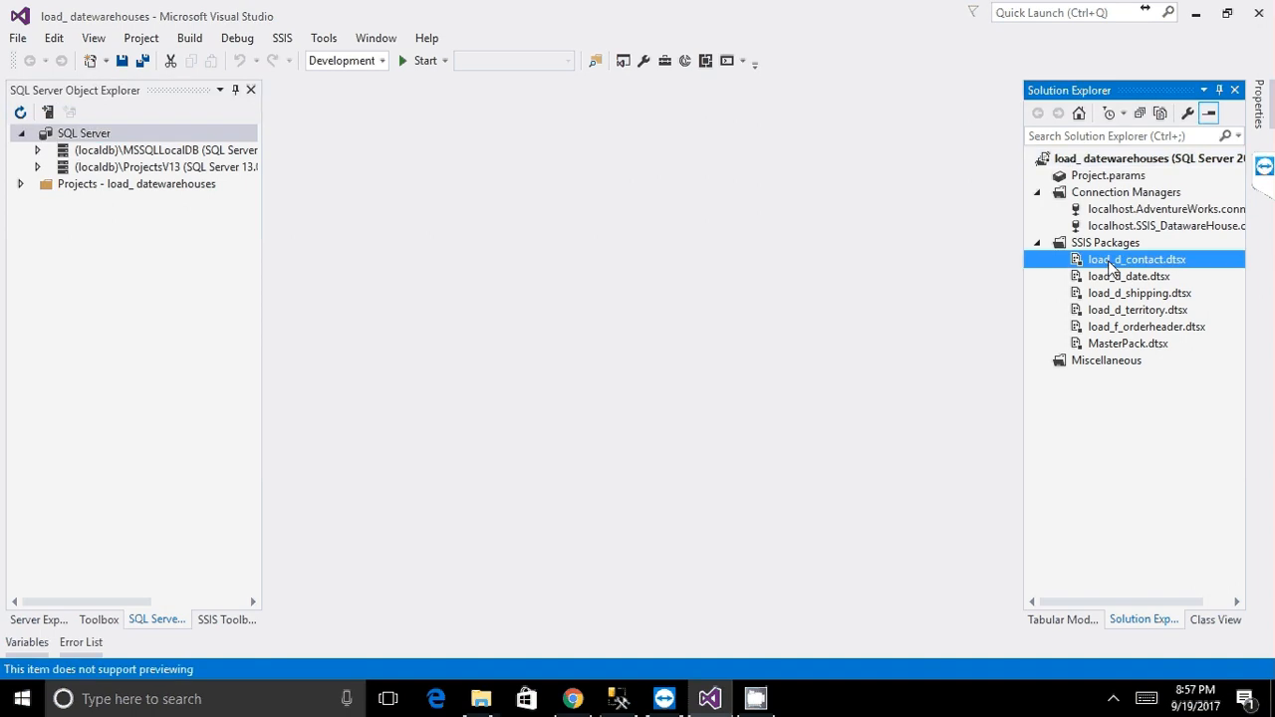
pyautogui.doubleClick(1108, 264)
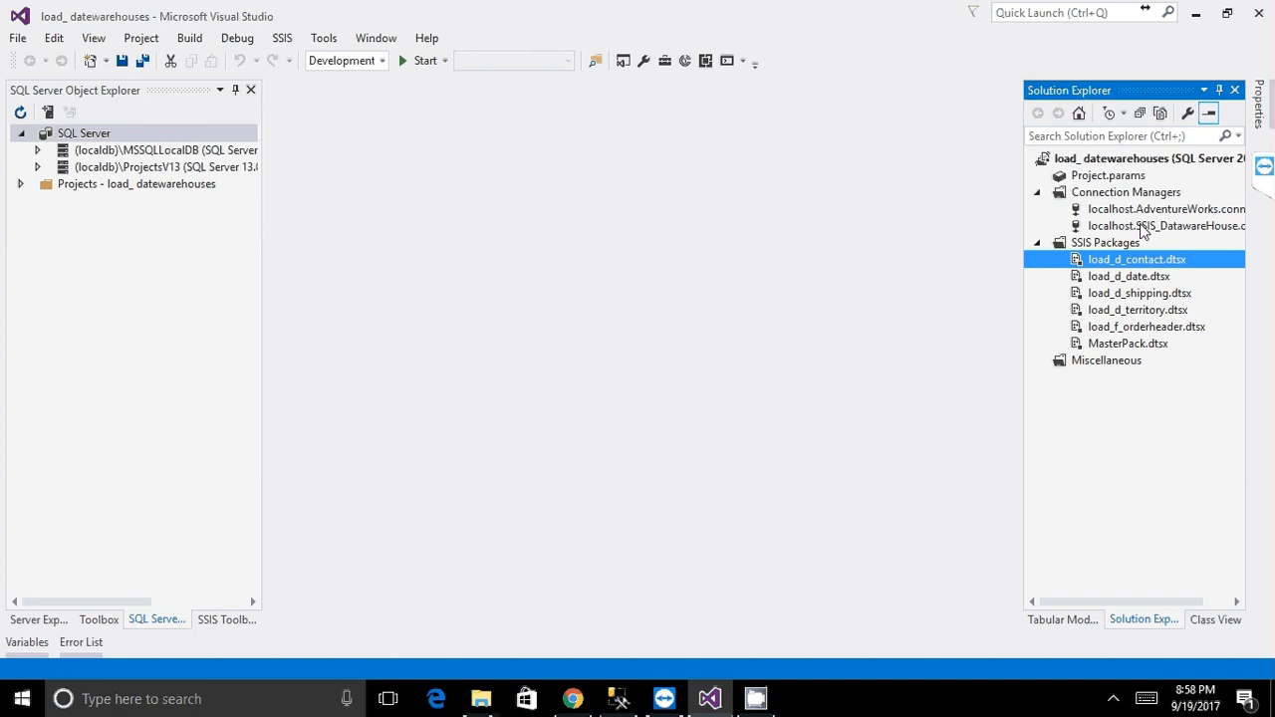
pyautogui.click(1134, 220)
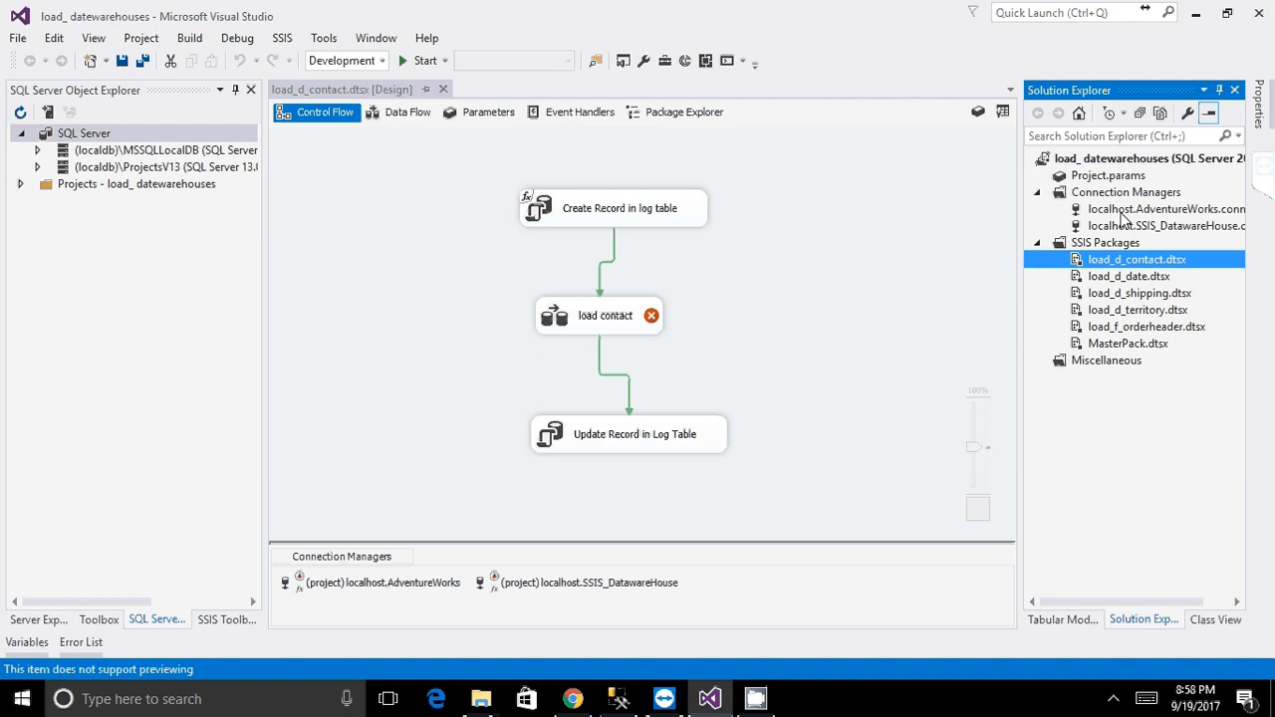
pyautogui.click(1120, 211)
# - Look over the options for adding a connection to the connection managers of load_d_contact
pyautogui.click(752, 591)
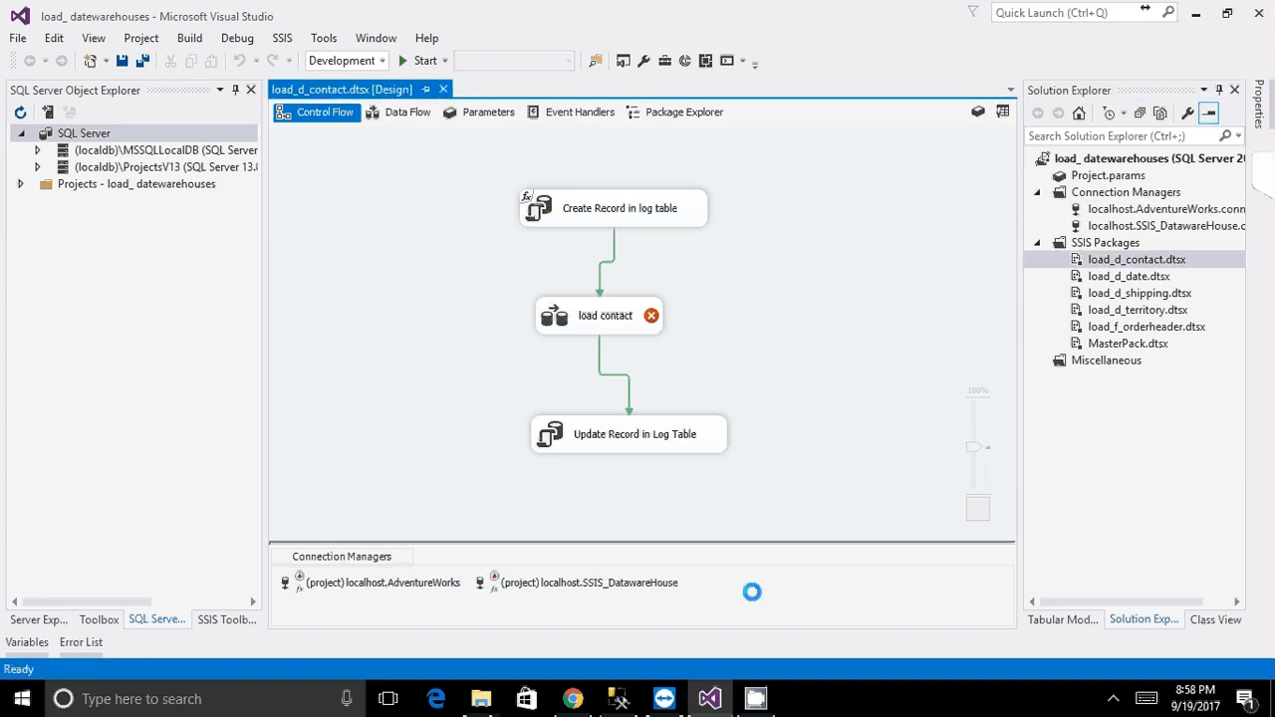
pyautogui.rightClick(752, 592)
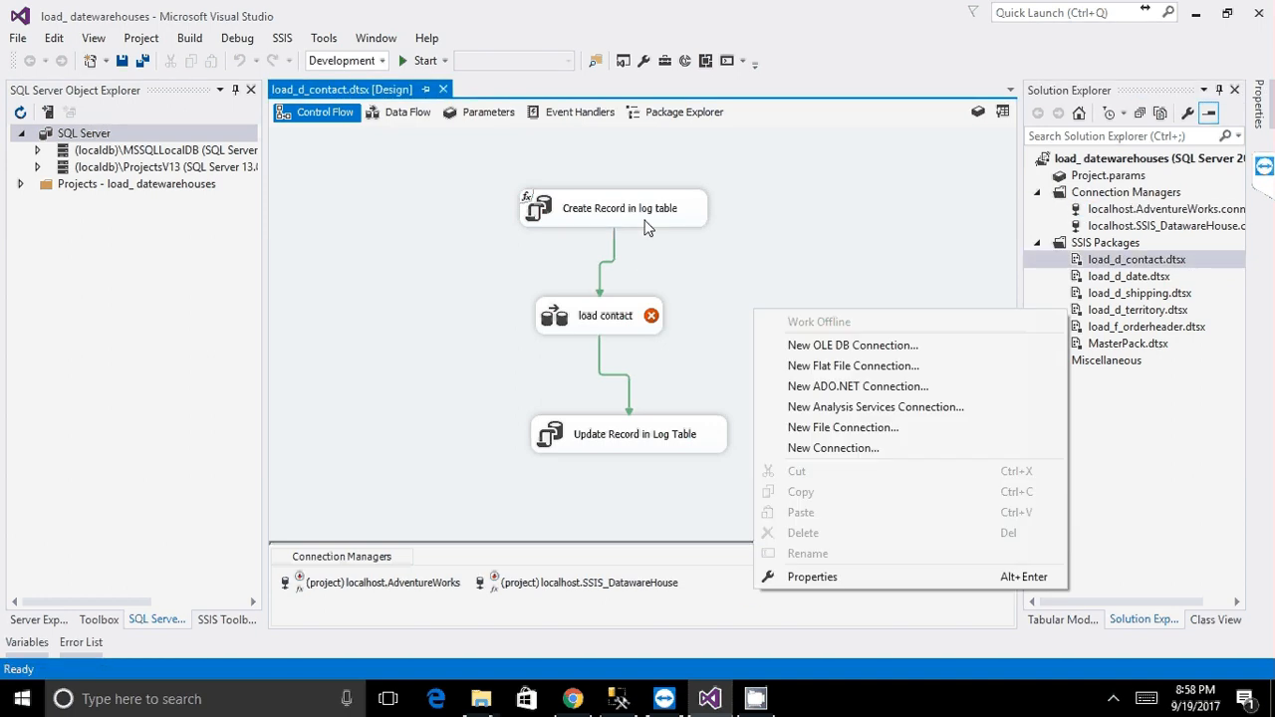
pyautogui.click(409, 202)
# - Add a Data Flow Task beside Create Record in log table in the load_d_contact control flow and open its data flow
pyautogui.click(372, 111)
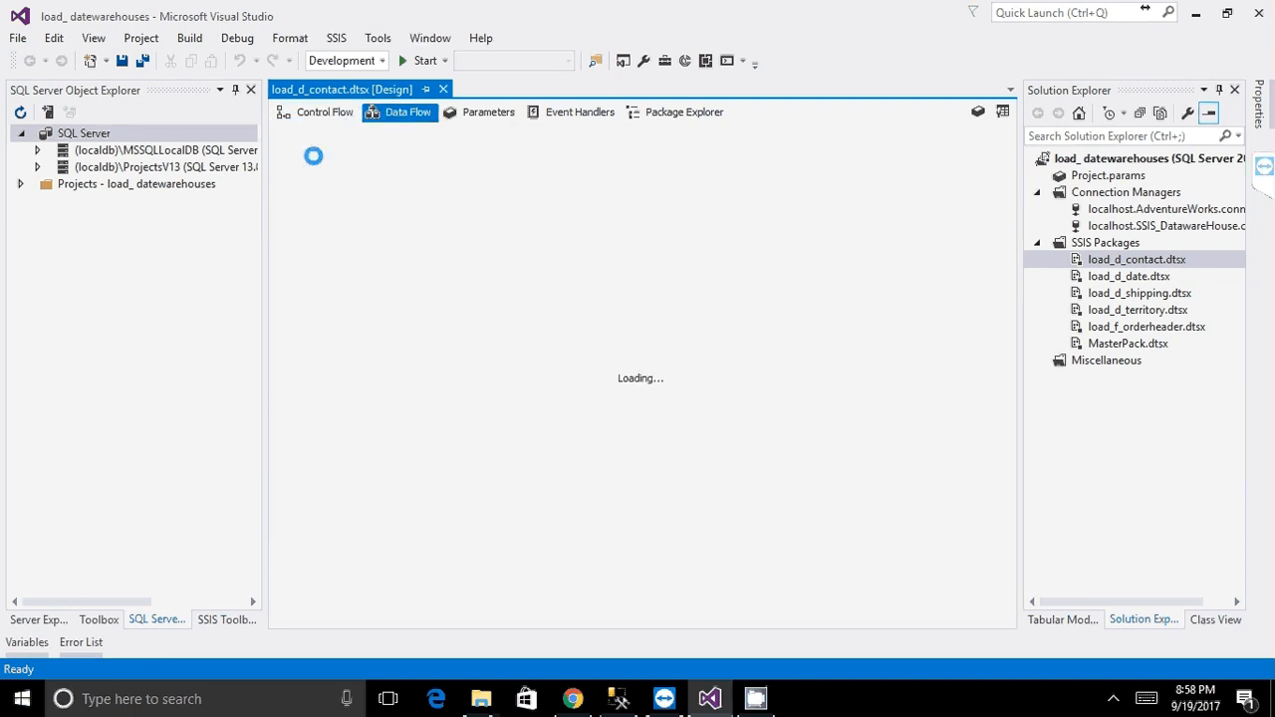
pyautogui.click(321, 113)
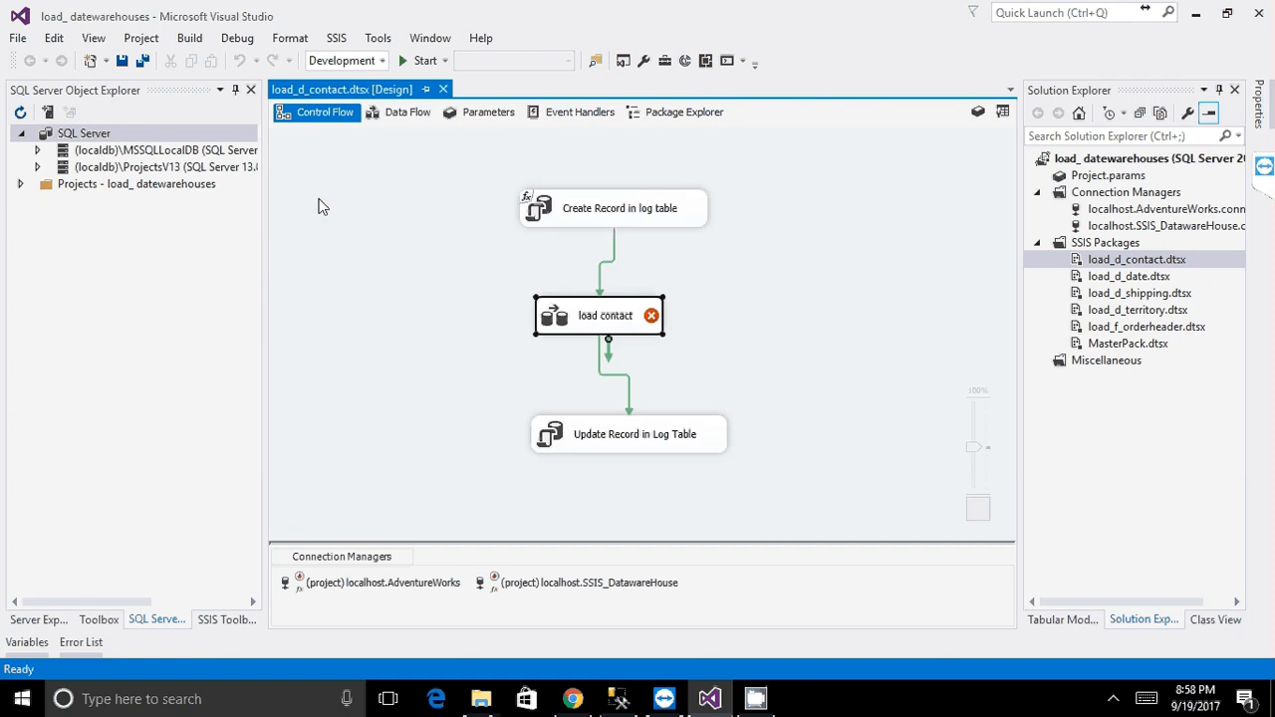
pyautogui.click(227, 619)
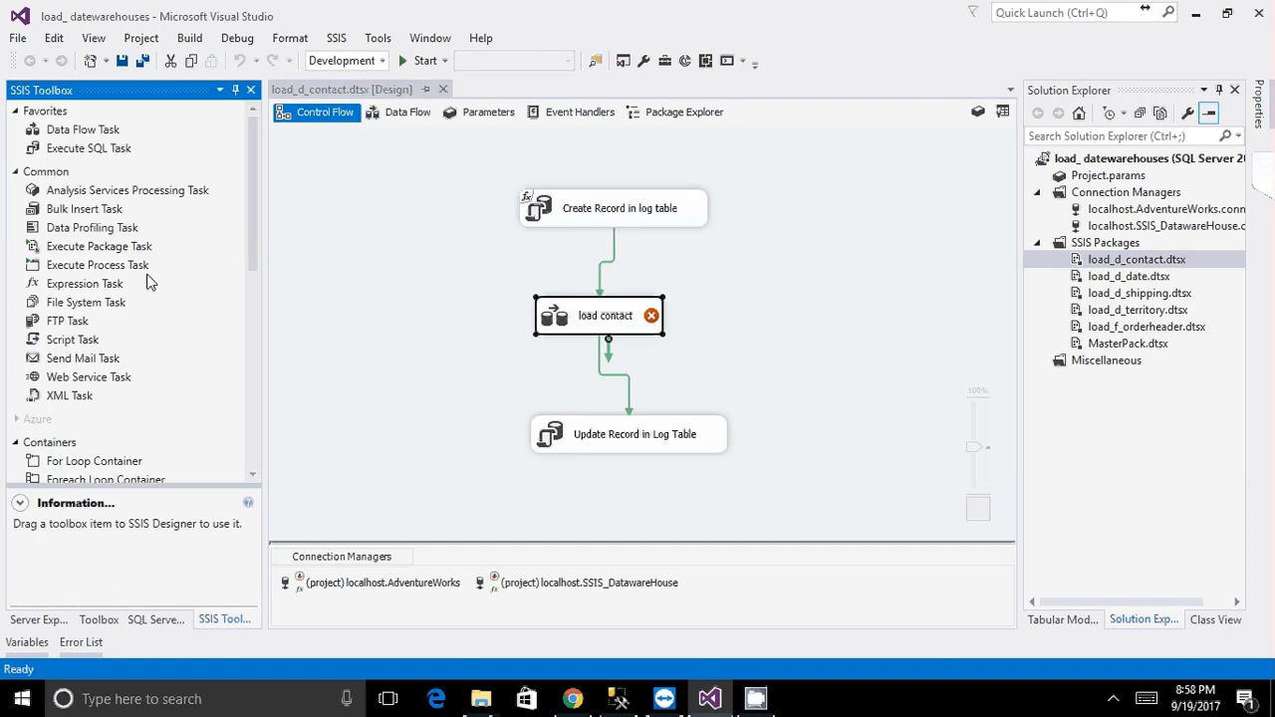
pyautogui.moveTo(82, 130); pyautogui.dragTo(371, 180)
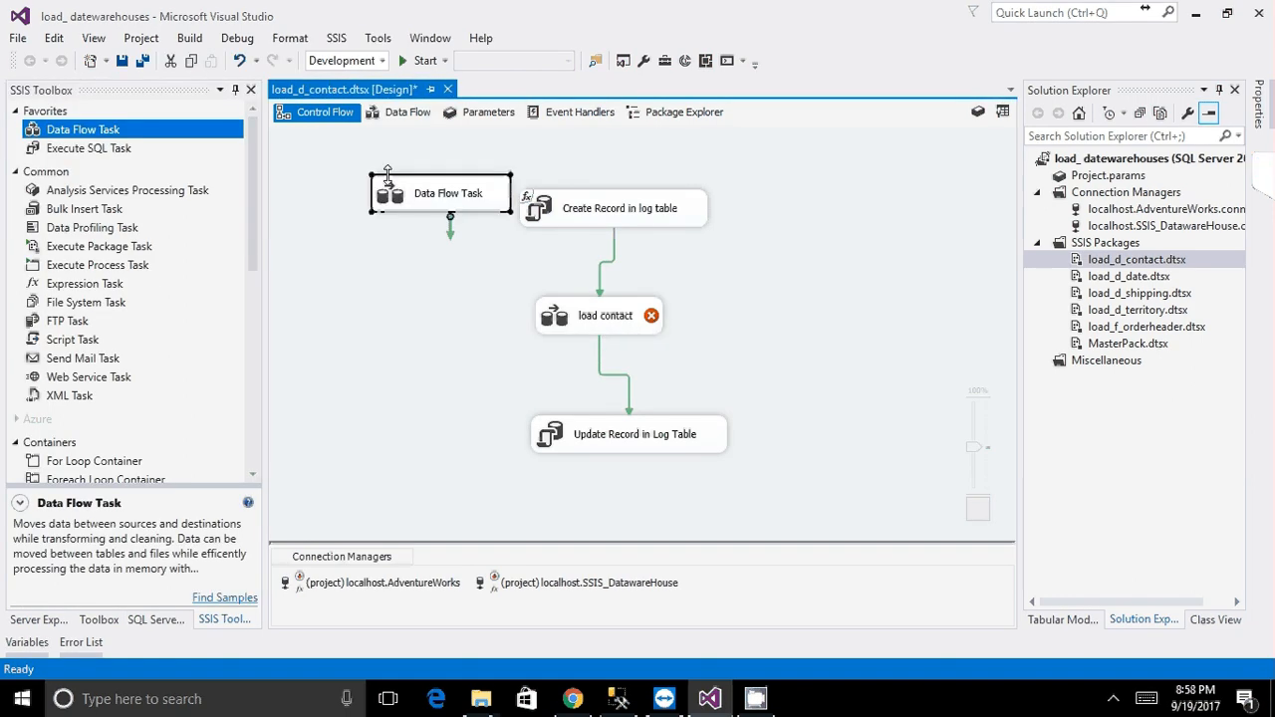
pyautogui.doubleClick(388, 180)
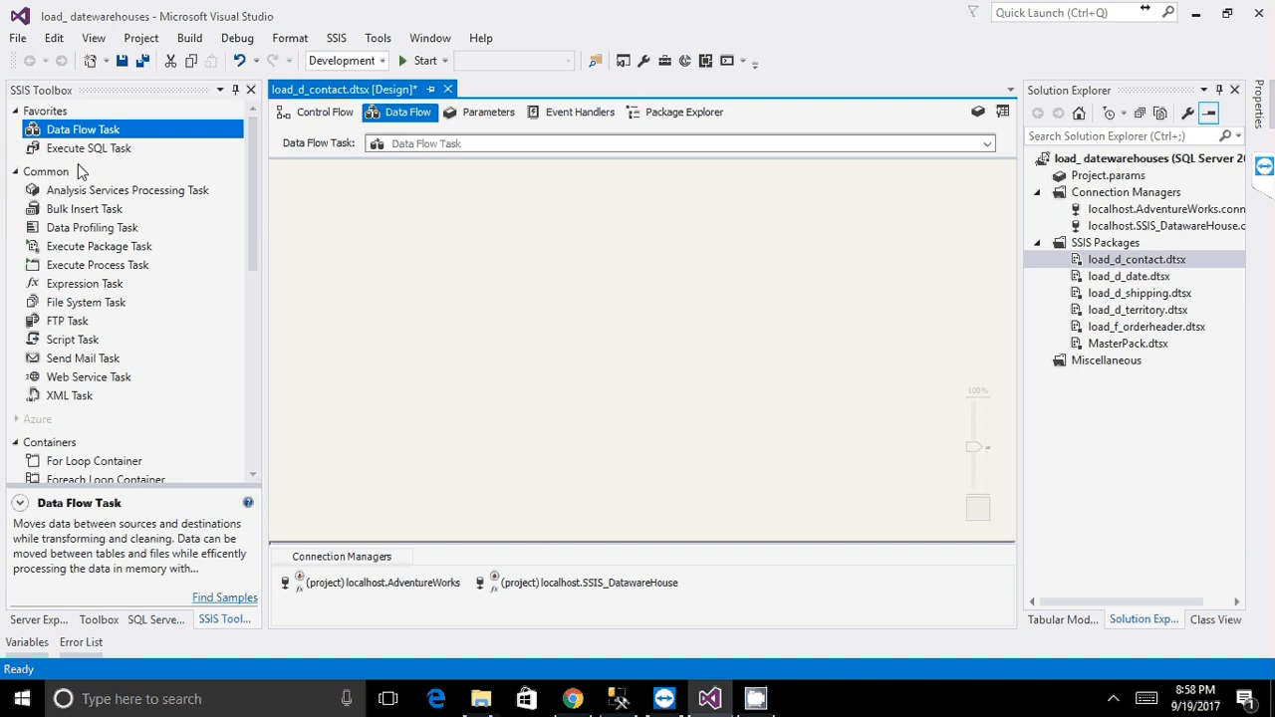
# - Add a SQL Server destination to the data flow with the Destination Assistant, using the localhost.SSIS_DatawareHouse connection
pyautogui.moveTo(95, 130); pyautogui.dragTo(391, 201)
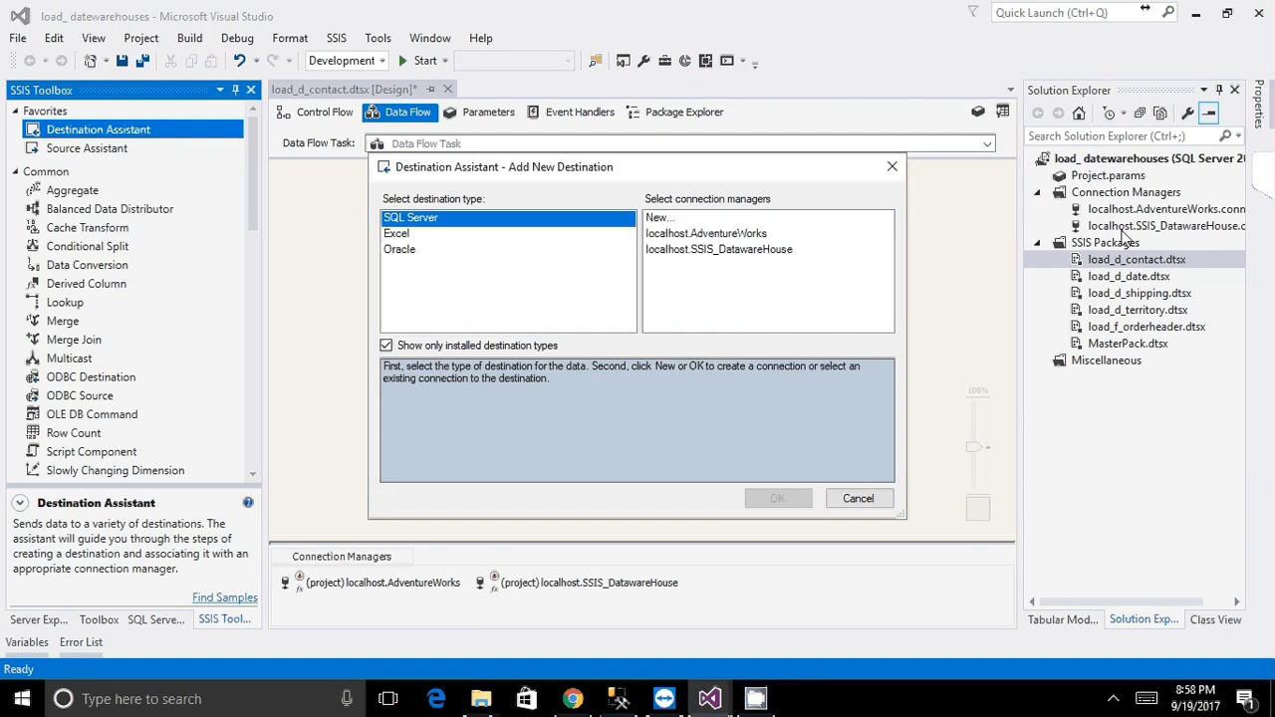
pyautogui.click(727, 250)
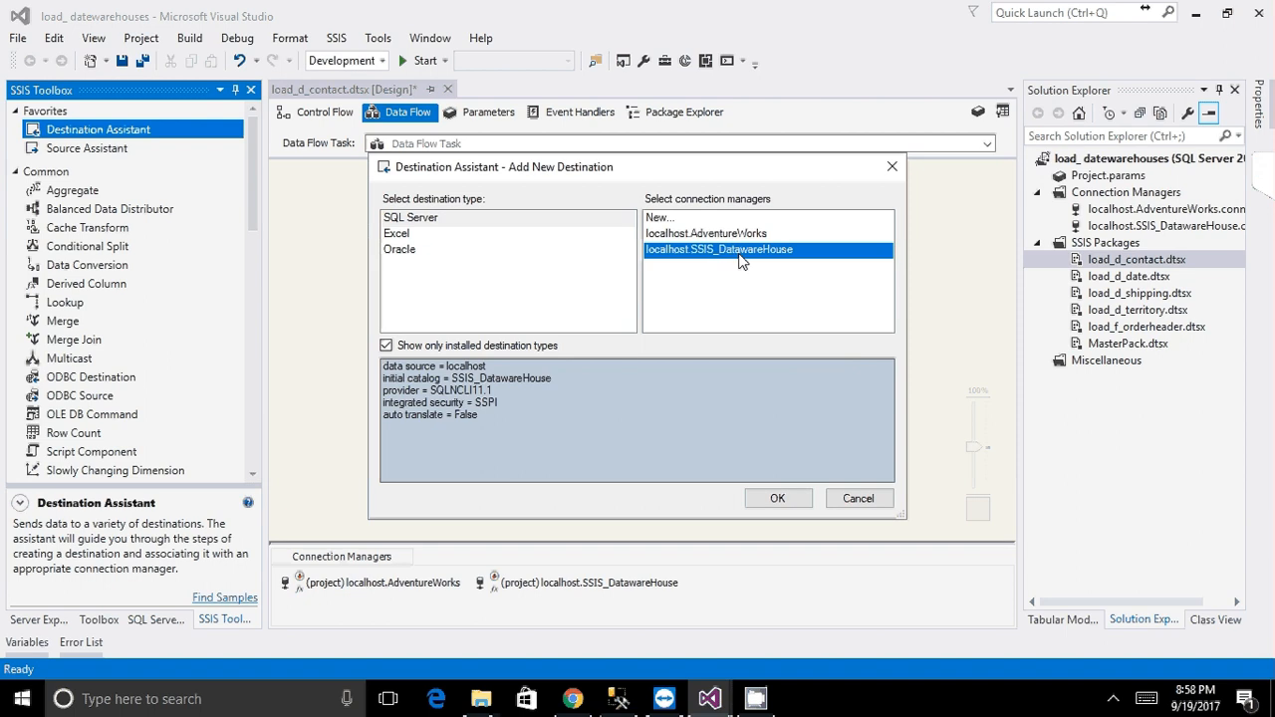
pyautogui.click(779, 498)
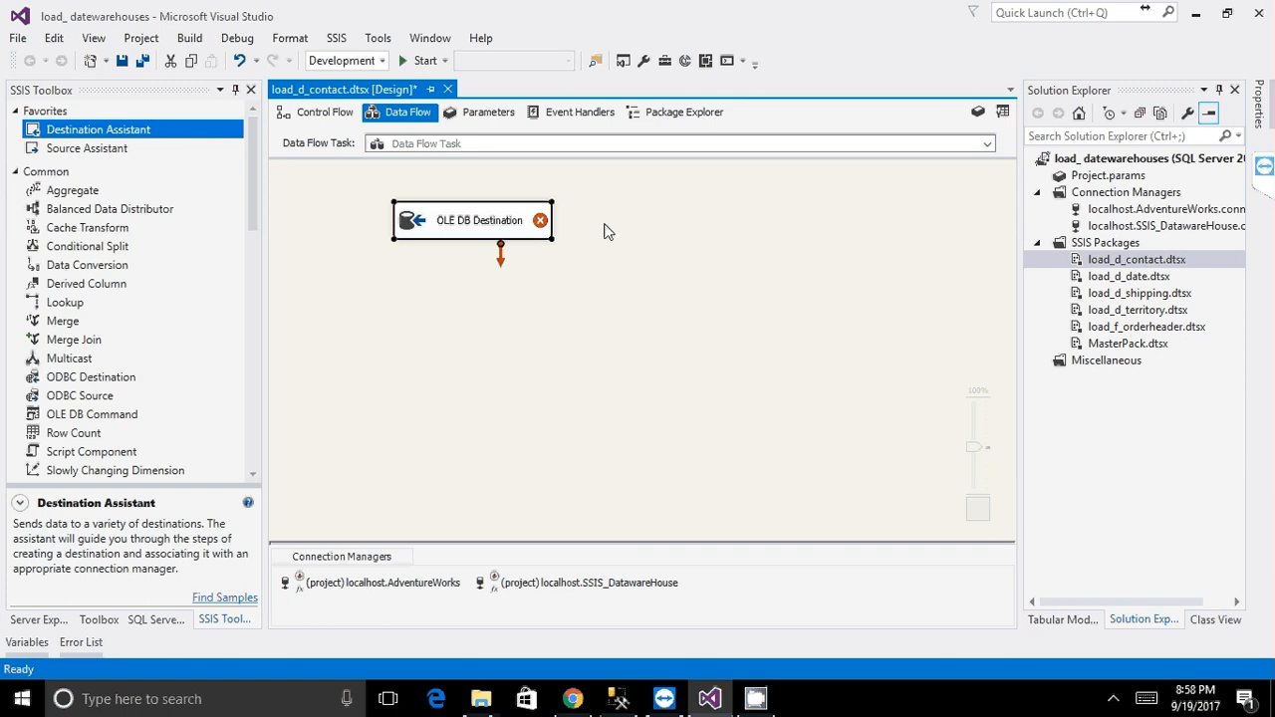
# - Open the new OLE DB Destination for editing and examine which connection managers it offers
pyautogui.doubleClick(475, 228)
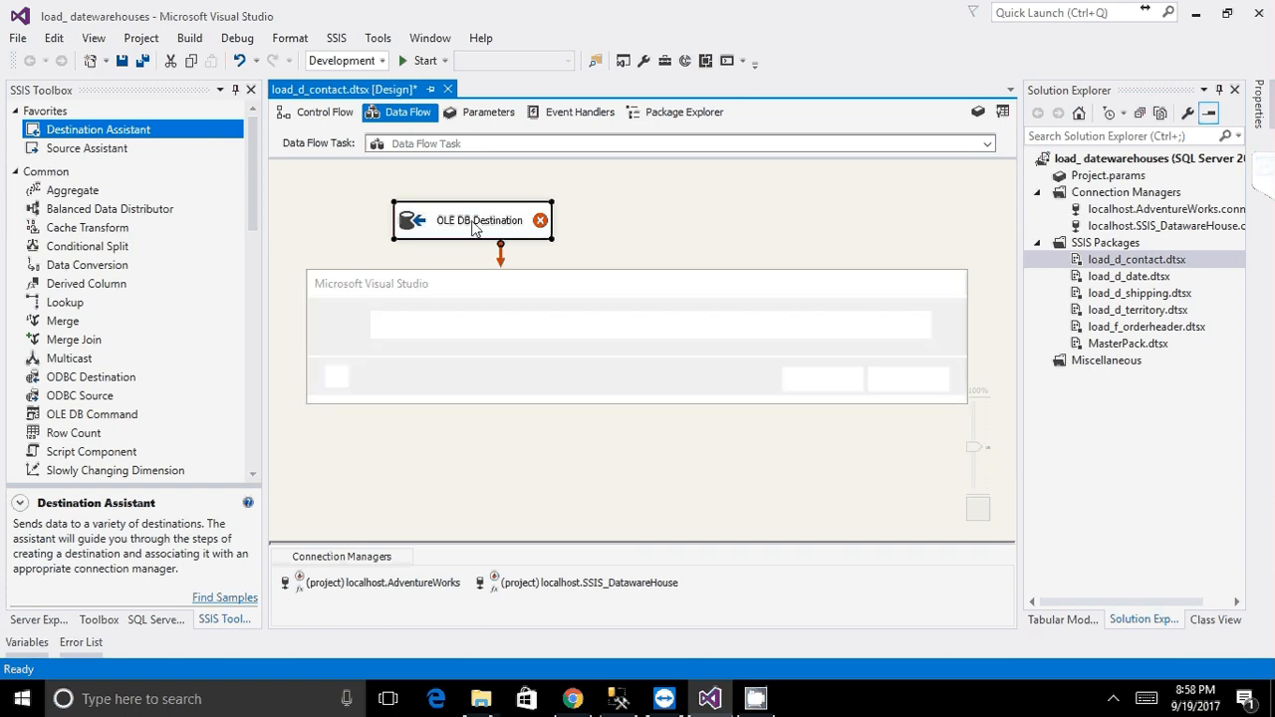
pyautogui.click(822, 381)
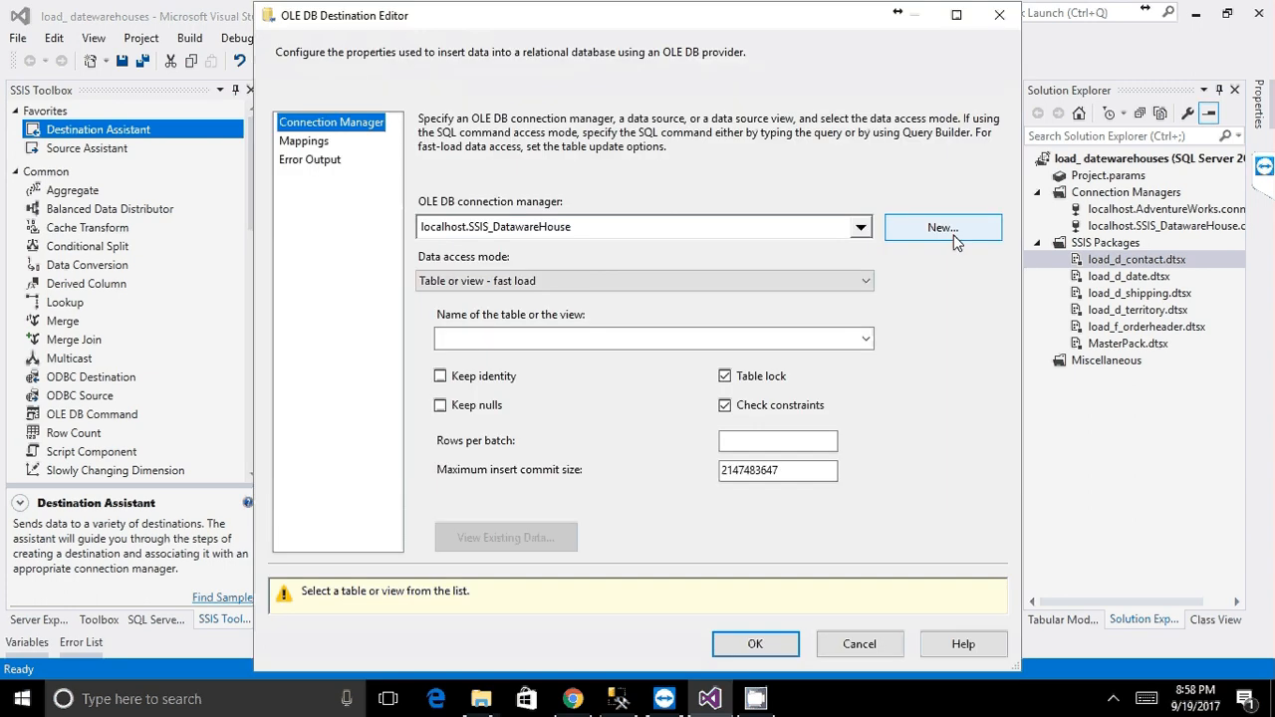
pyautogui.click(860, 228)
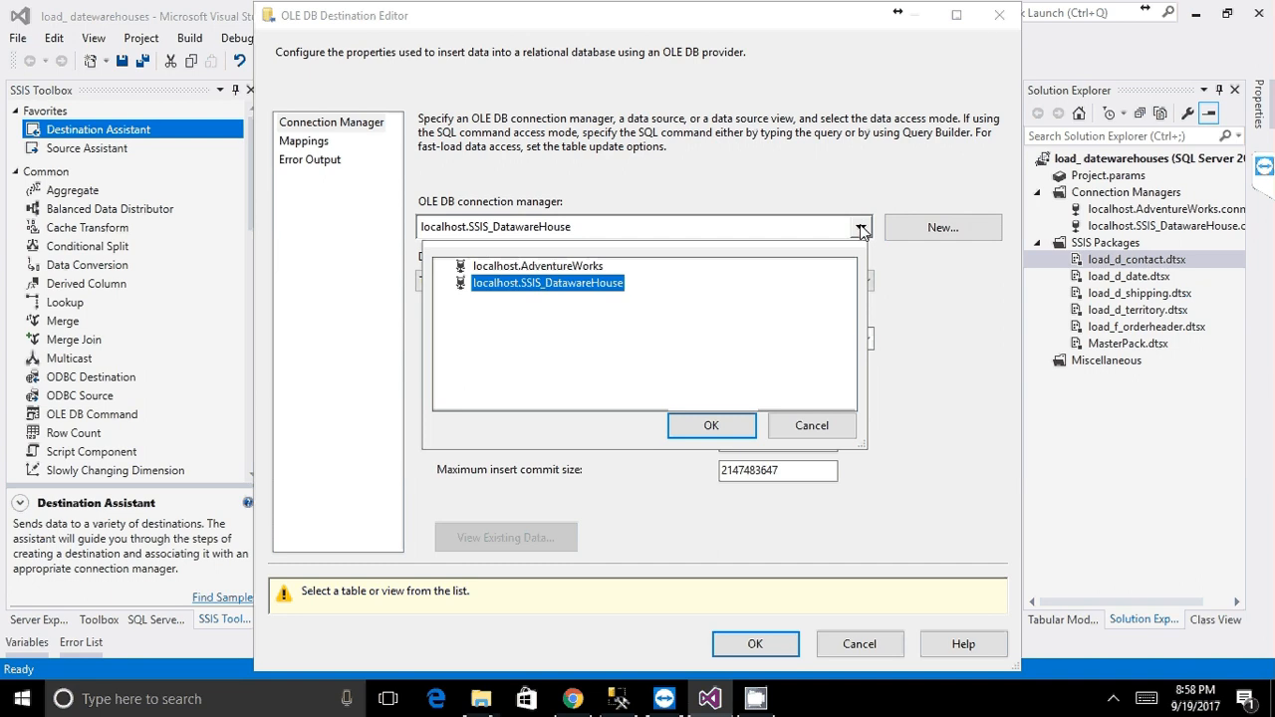
pyautogui.click(574, 229)
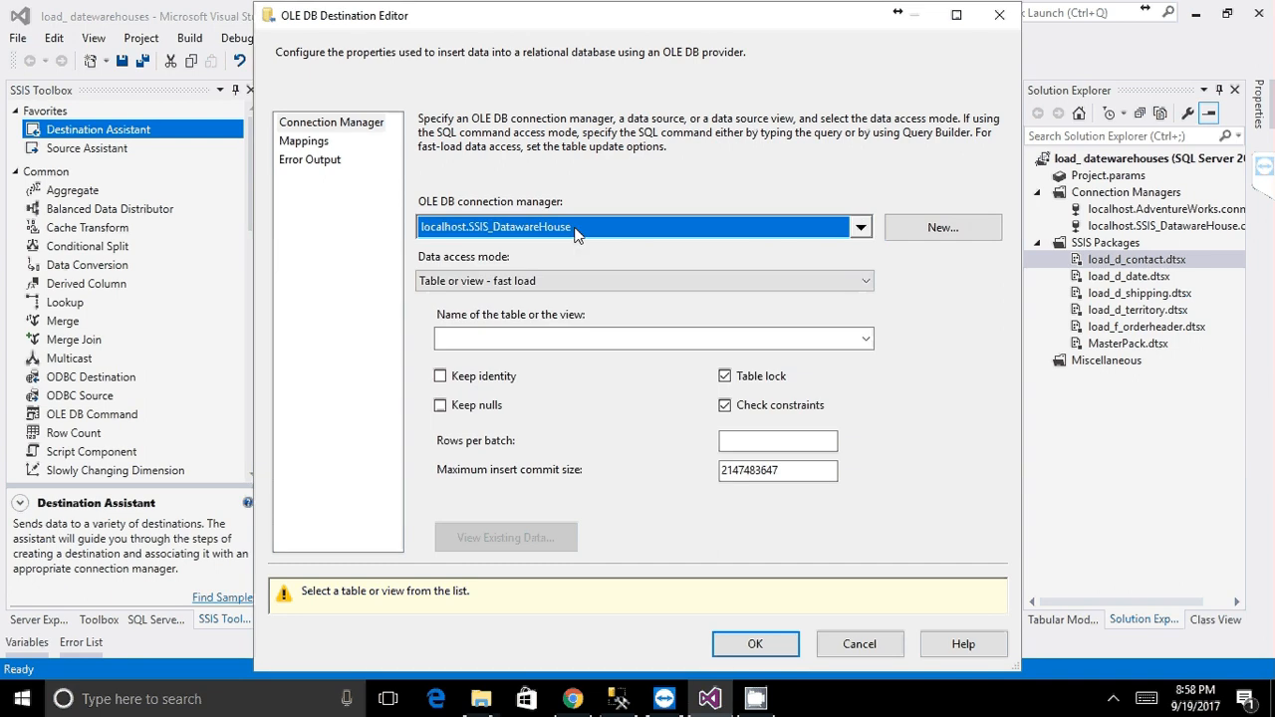
pyautogui.click(573, 229)
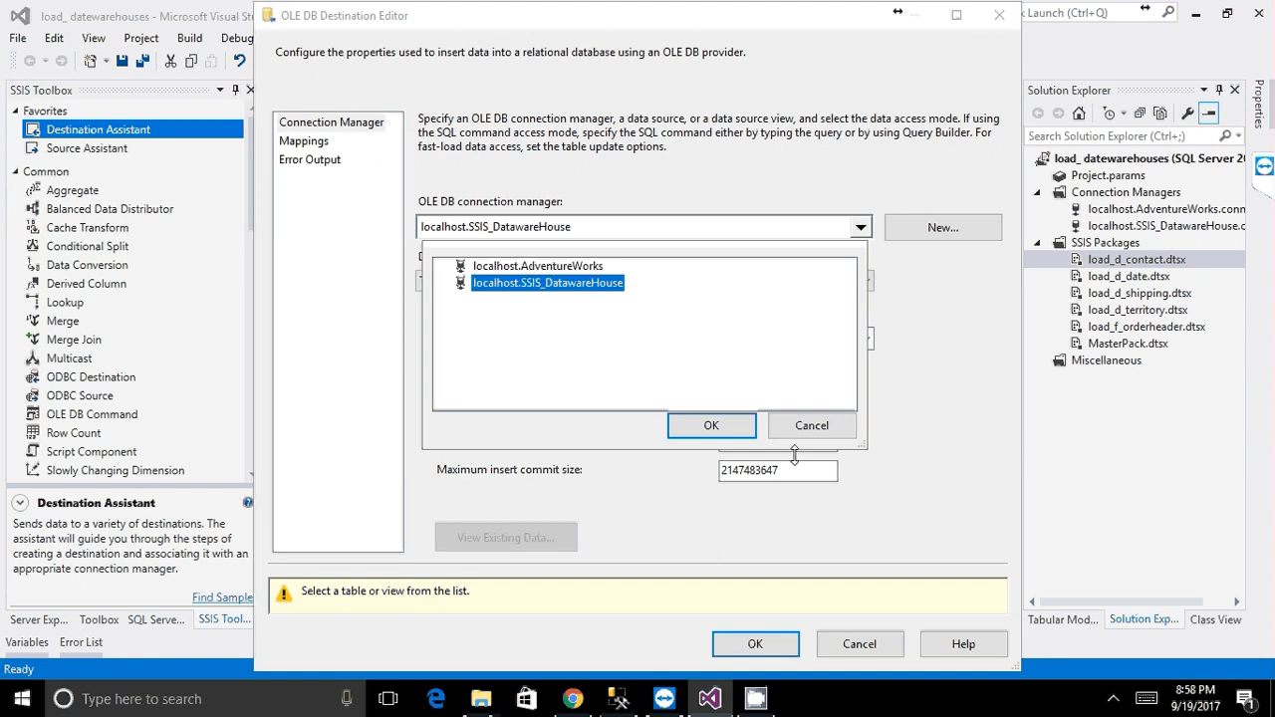
# - Check the connection managers offered to the OLE DB Destination against the project's connections, and close its editor
pyautogui.click(810, 427)
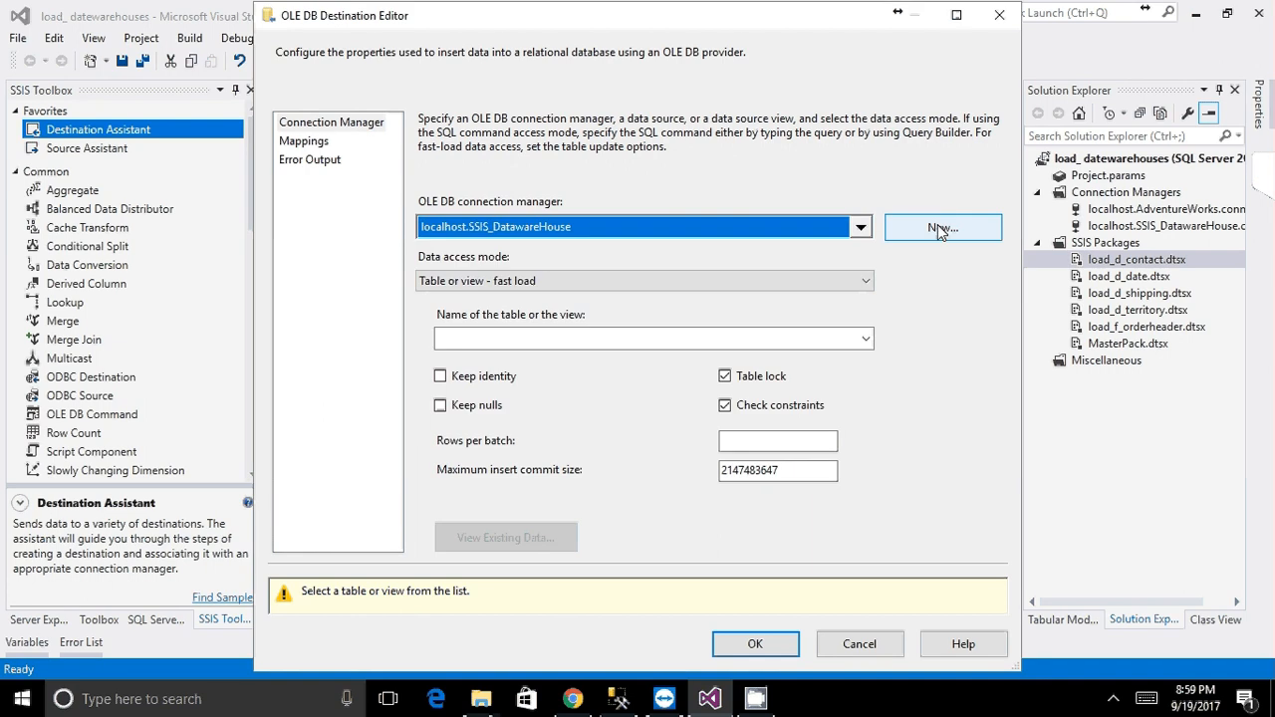
pyautogui.click(859, 228)
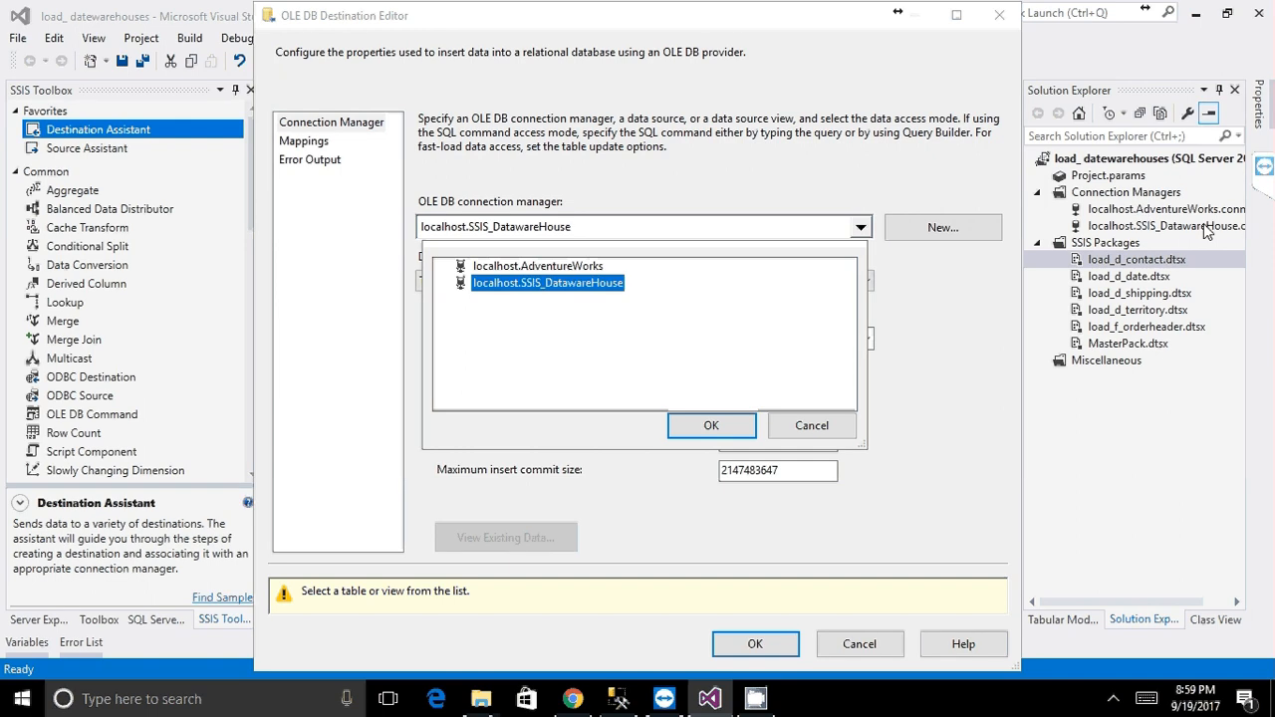
pyautogui.click(846, 424)
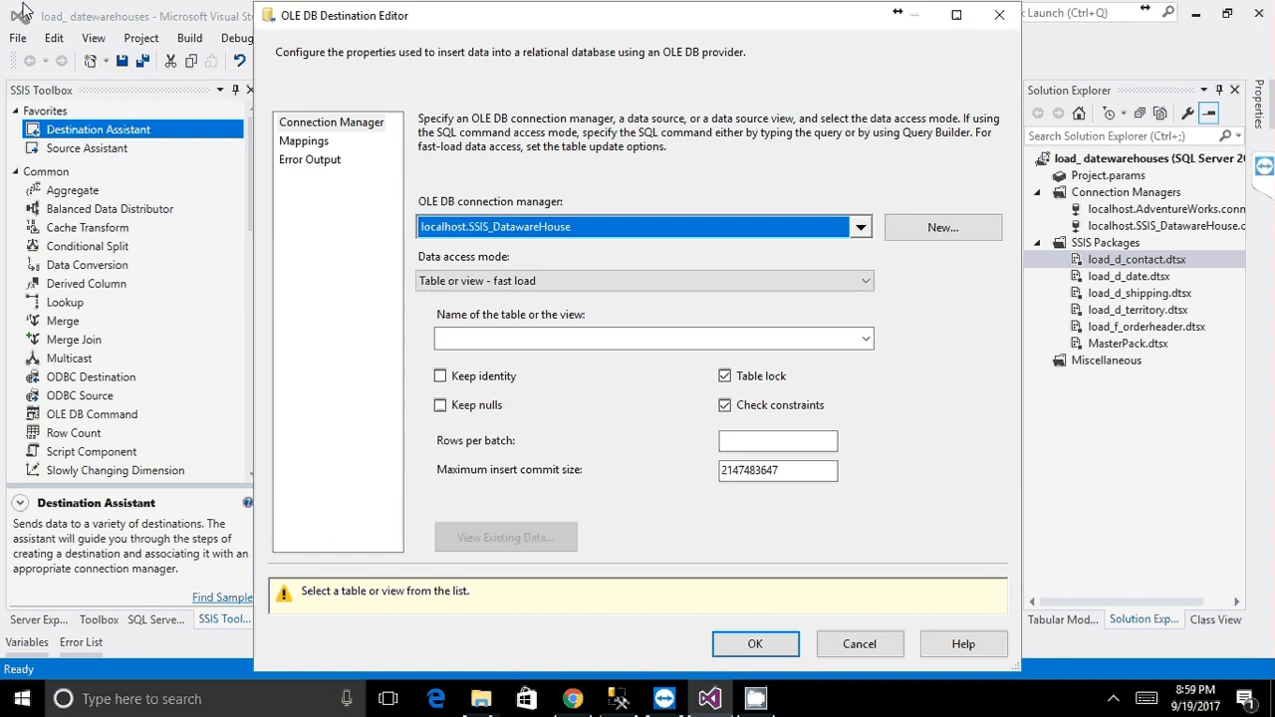
pyautogui.press('Escape')
# - Change the localhost.AdventureWorks project connection's server to the SQL_2016 instance, keep the AdventureWorks database, and test the connection
pyautogui.click(1156, 210)
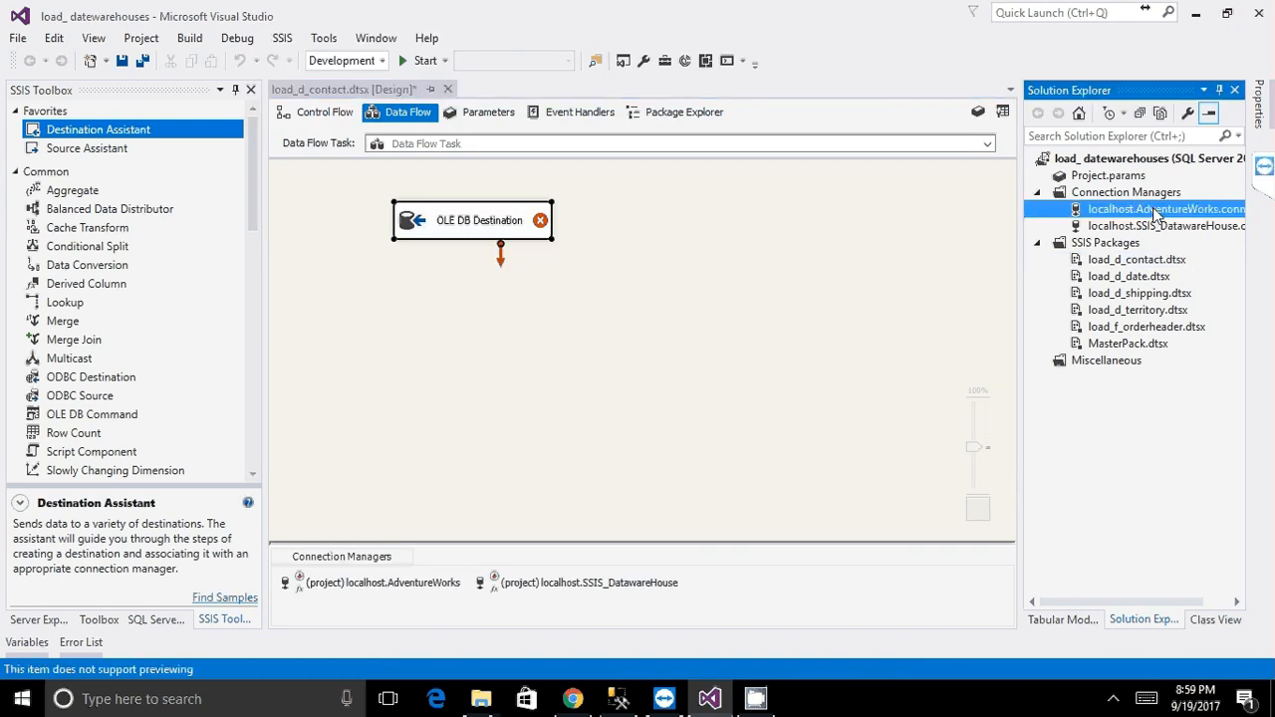
pyautogui.rightClick(1153, 210)
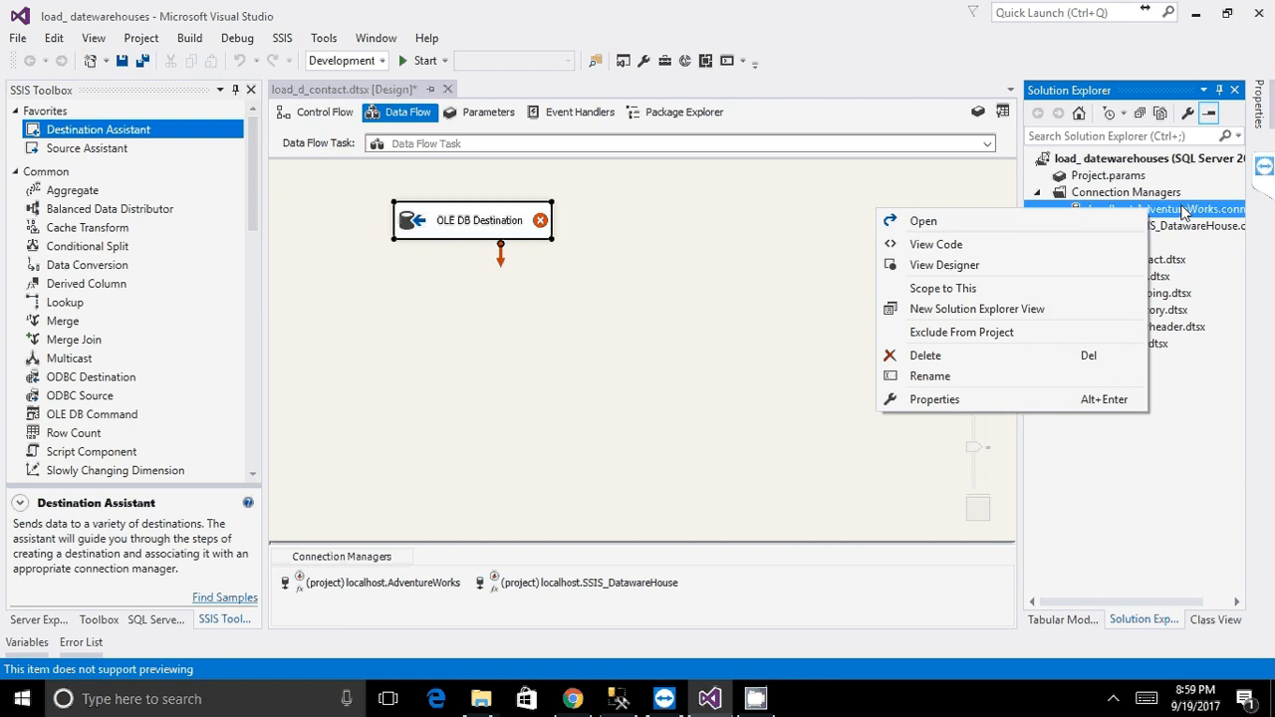
pyautogui.click(1168, 212)
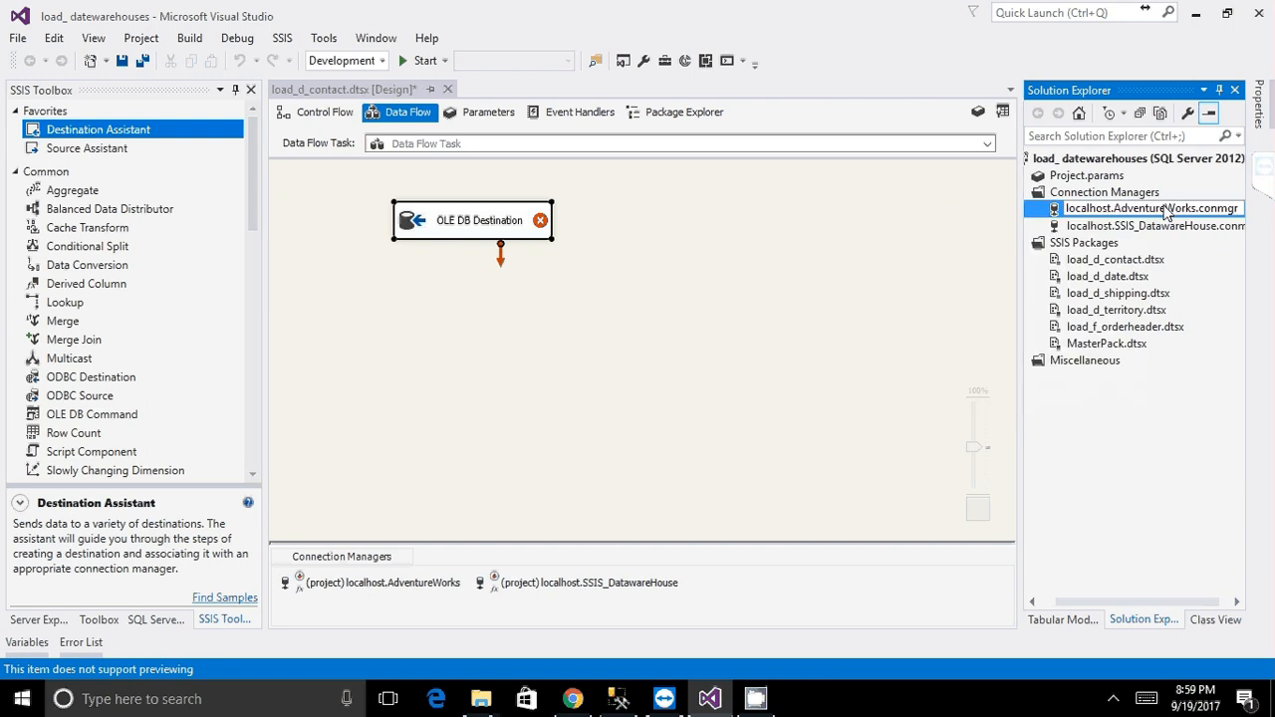
pyautogui.press('Escape')
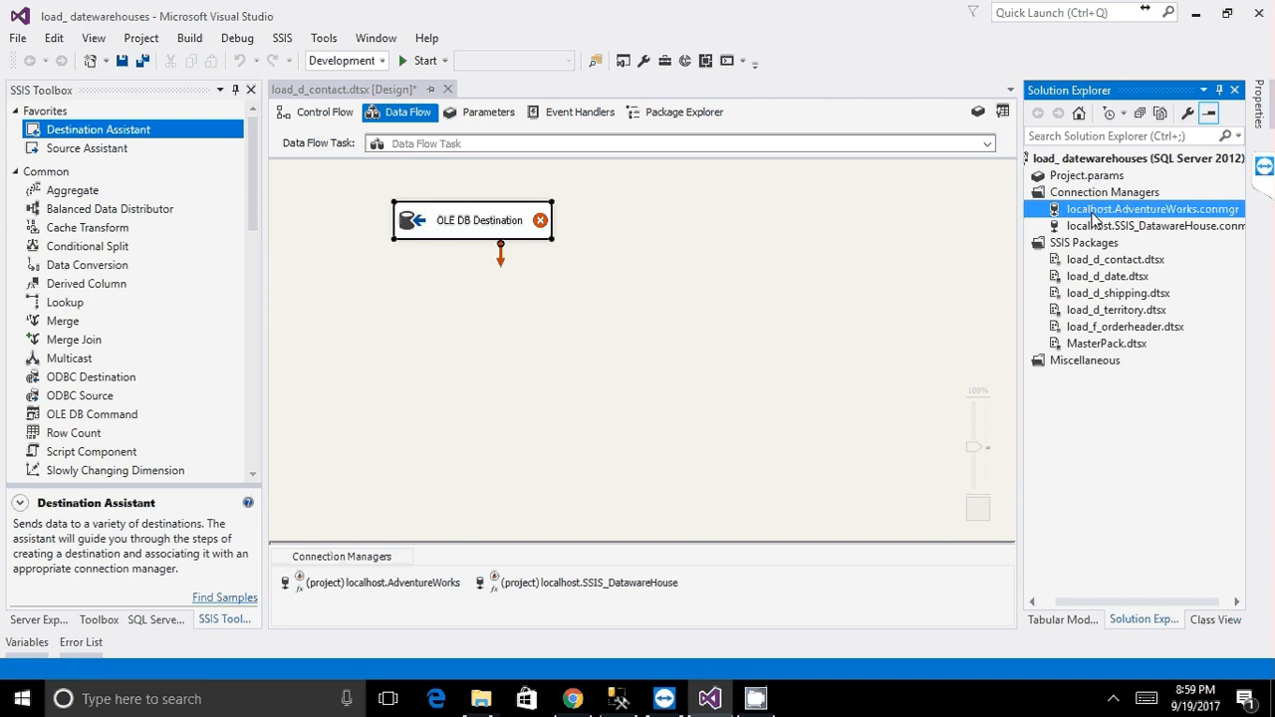
pyautogui.doubleClick(1093, 211)
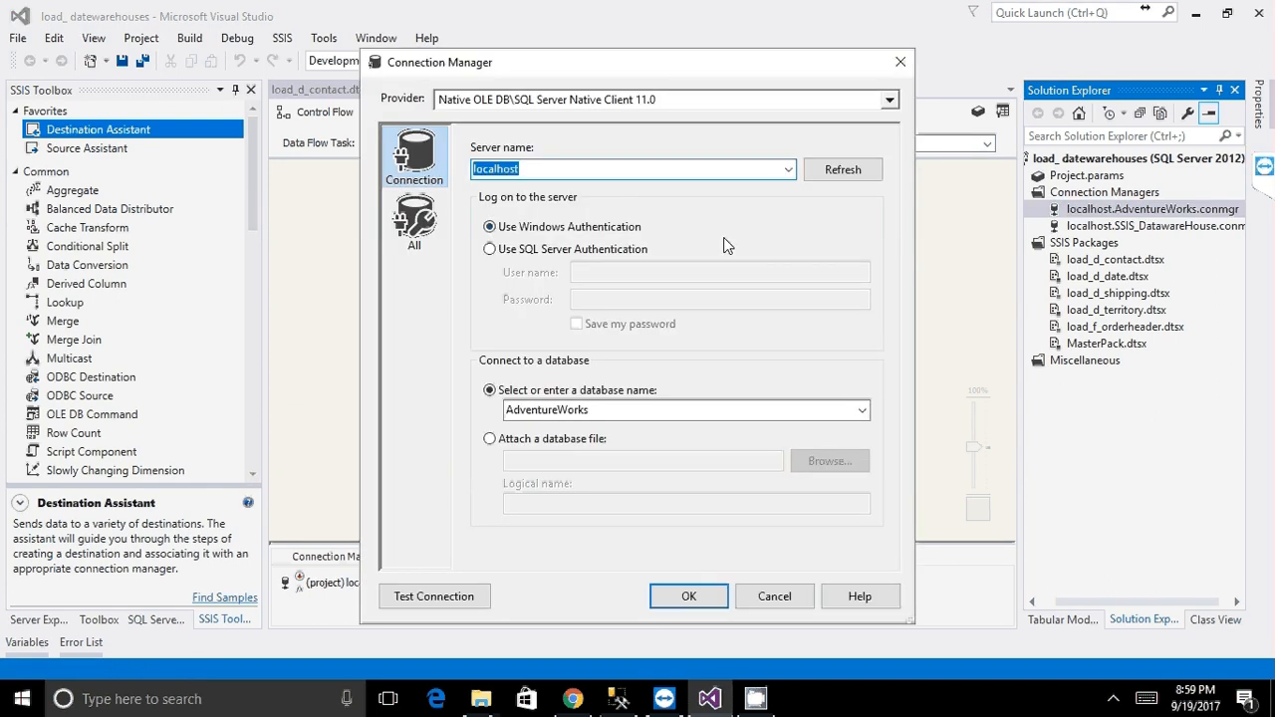
pyautogui.click(788, 172)
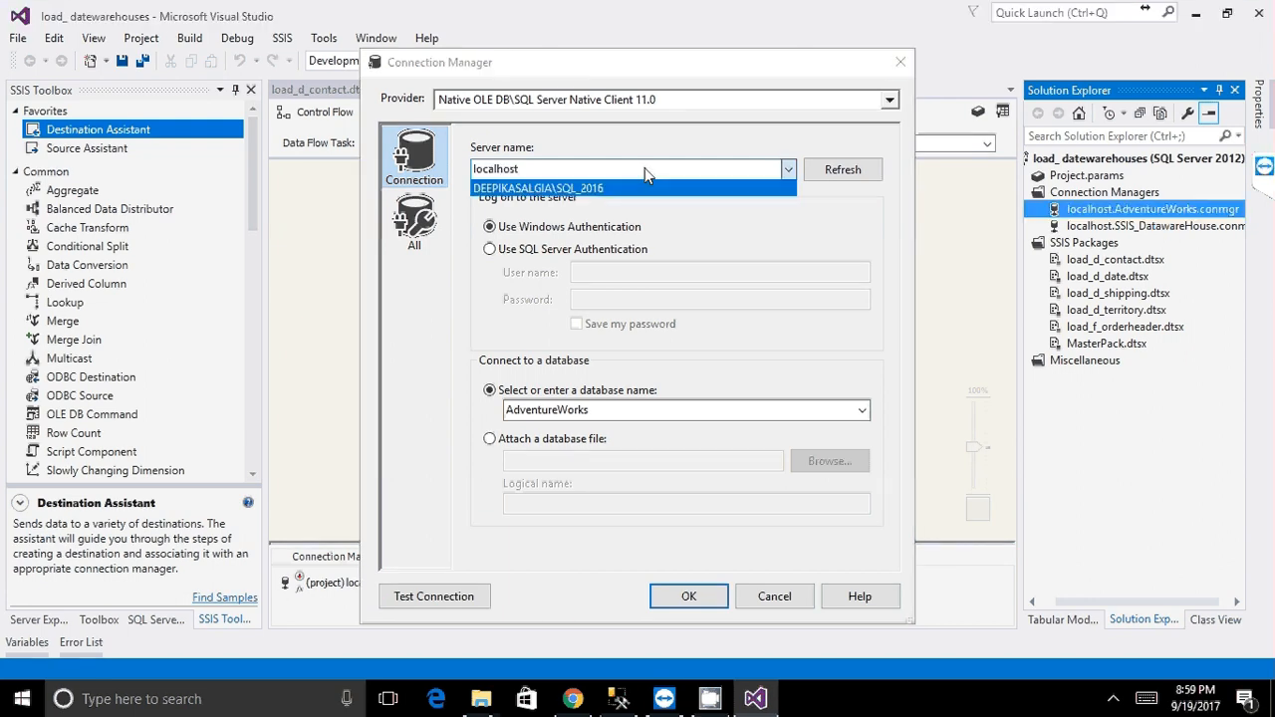
pyautogui.click(617, 188)
pyautogui.click(467, 604)
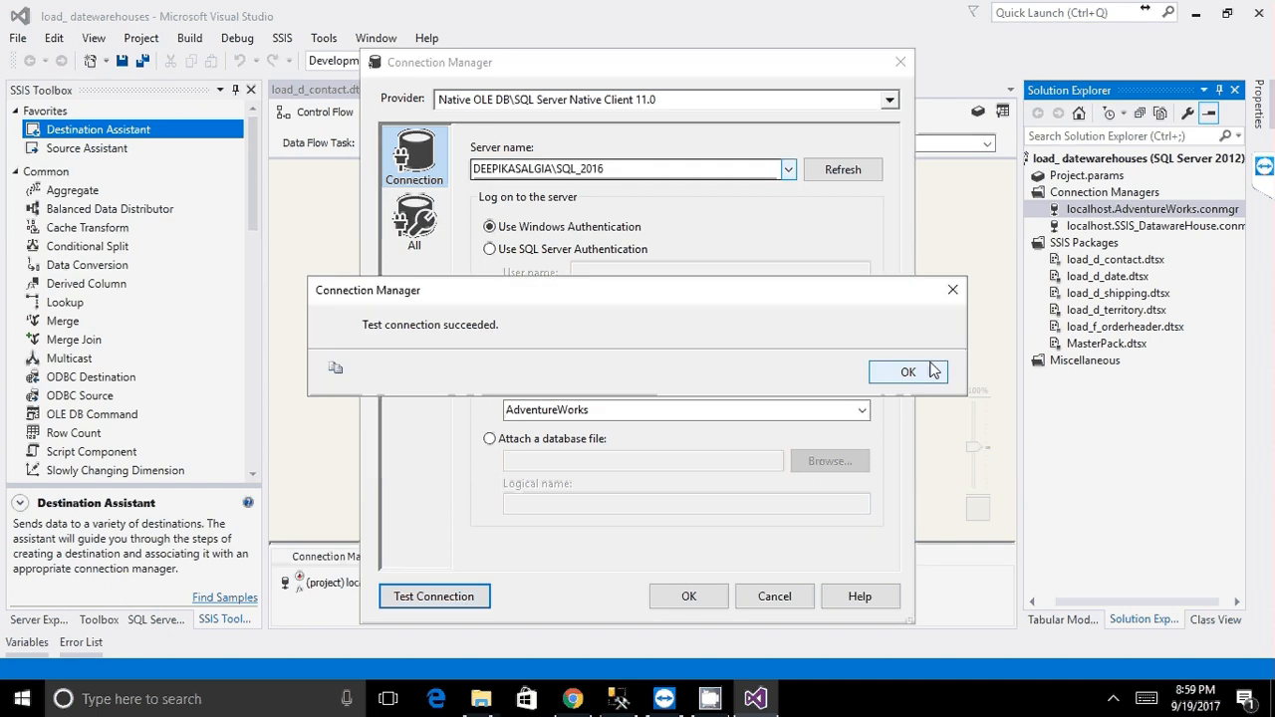
pyautogui.click(931, 371)
pyautogui.click(689, 596)
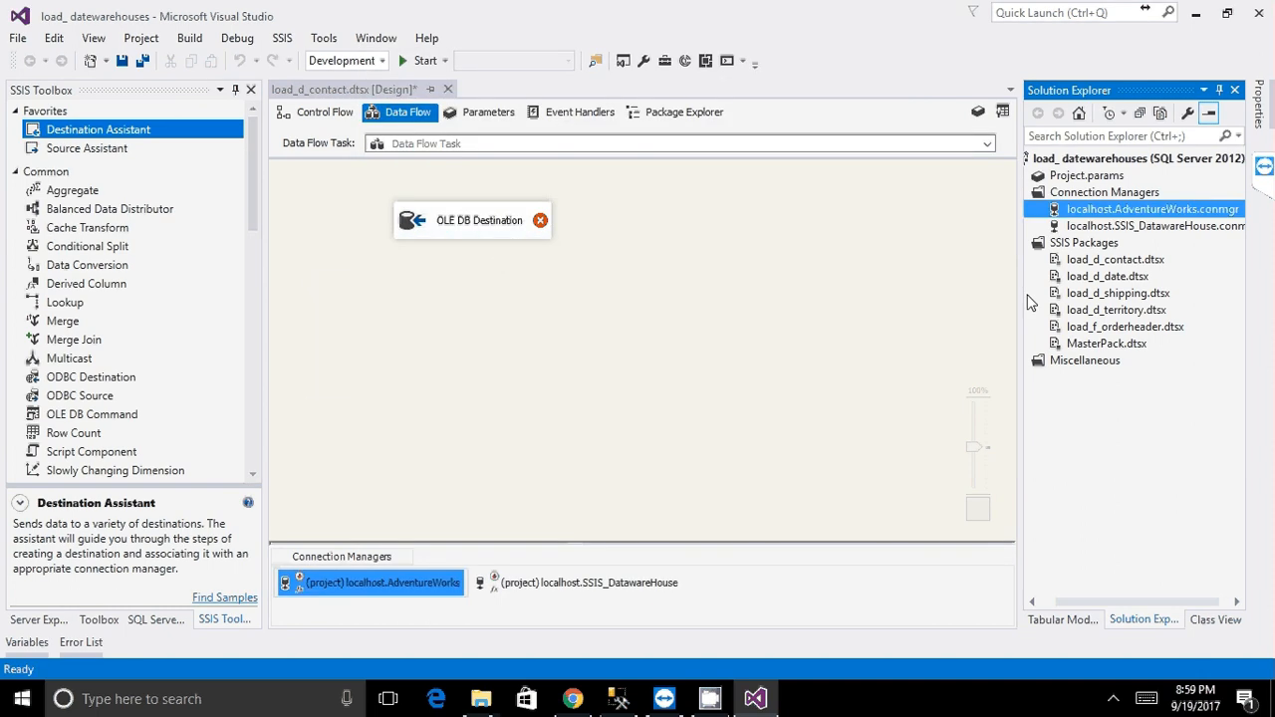
# - Delete the OLE DB Destination from the data flow and return to the package's control flow
pyautogui.click(471, 220)
pyautogui.press('Delete')
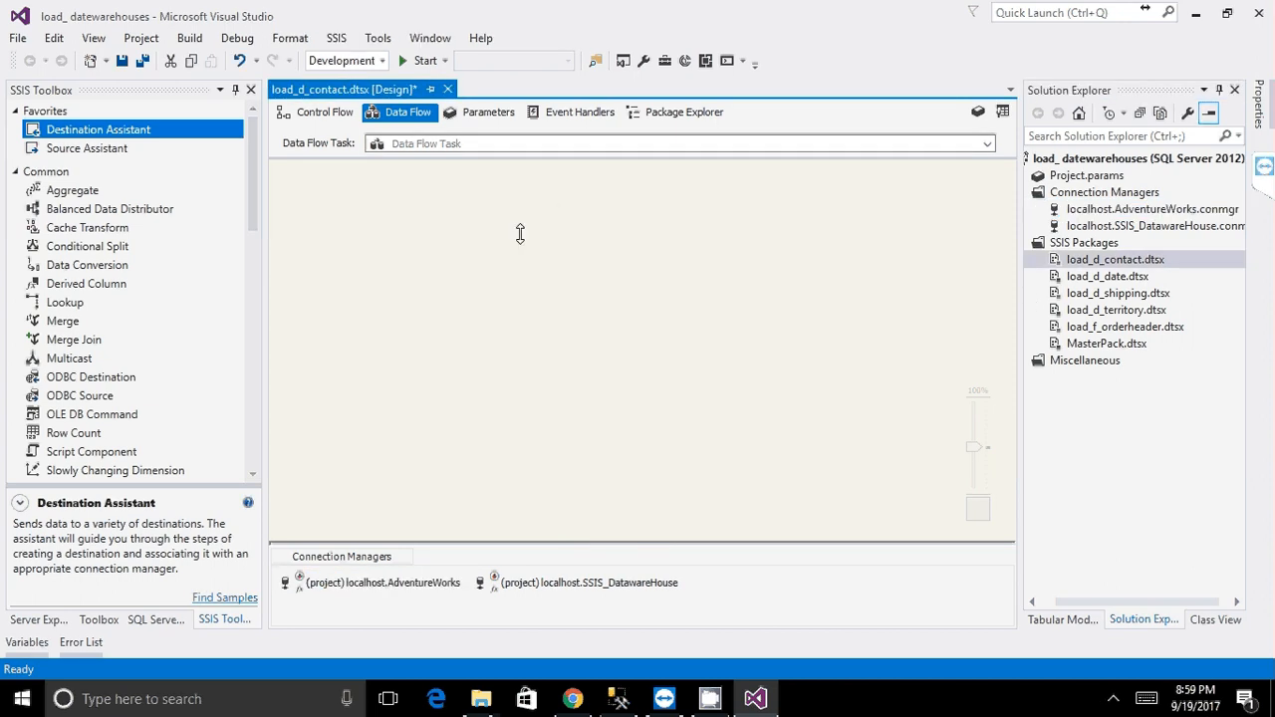
pyautogui.hotkey('ctrl', 'pageup')
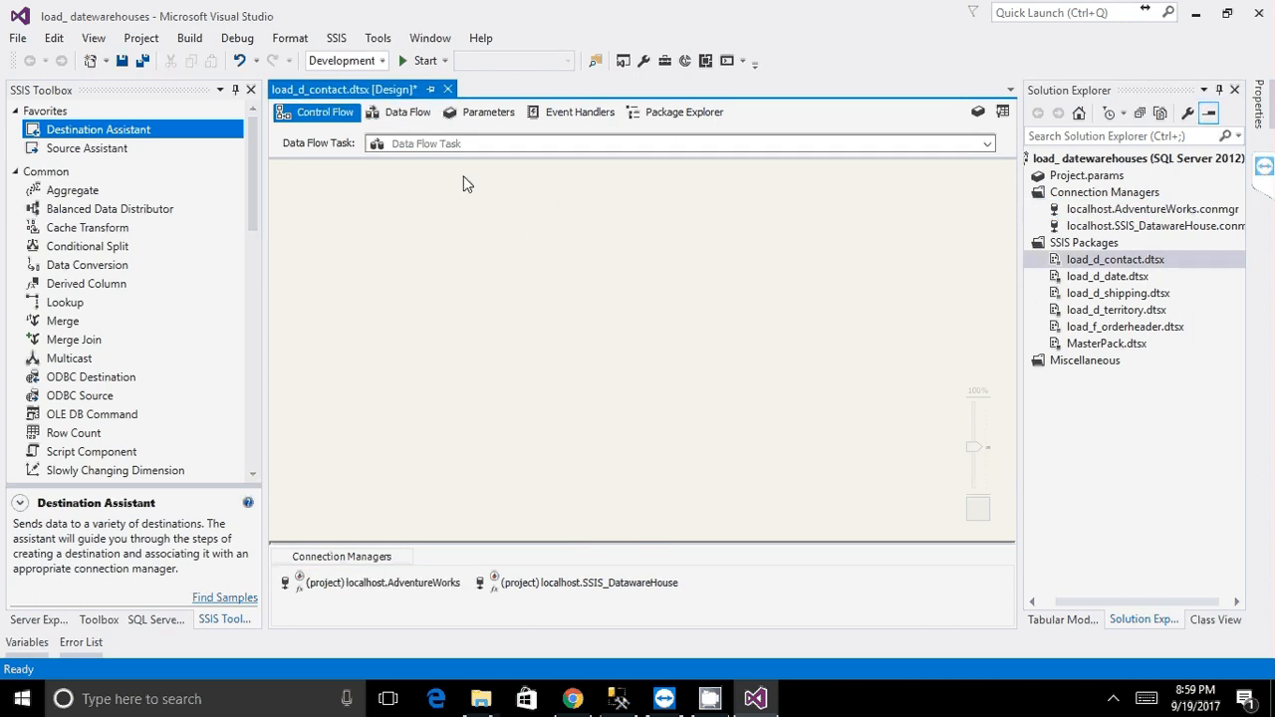
# - Try to point the localhost.SSIS_DatawareHouse project connection at the SQL_2016 instance, testing it and checking the available databases
pyautogui.click(1129, 228)
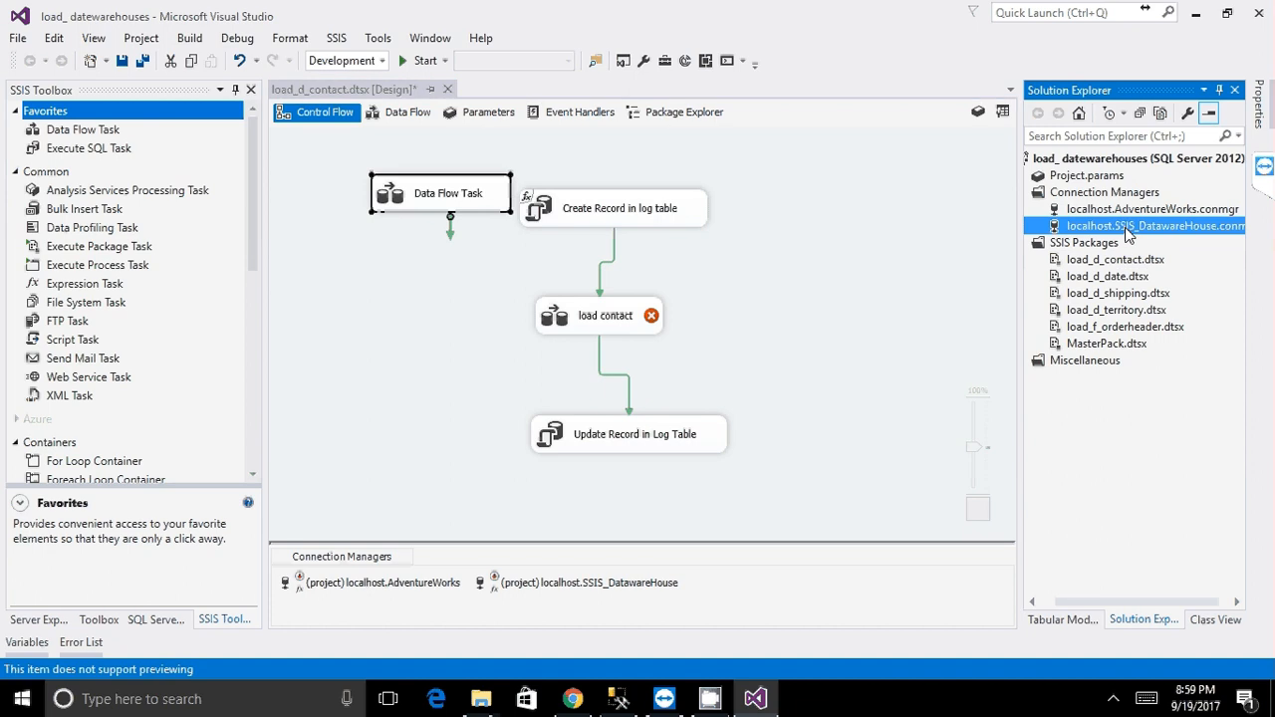
pyautogui.doubleClick(1129, 227)
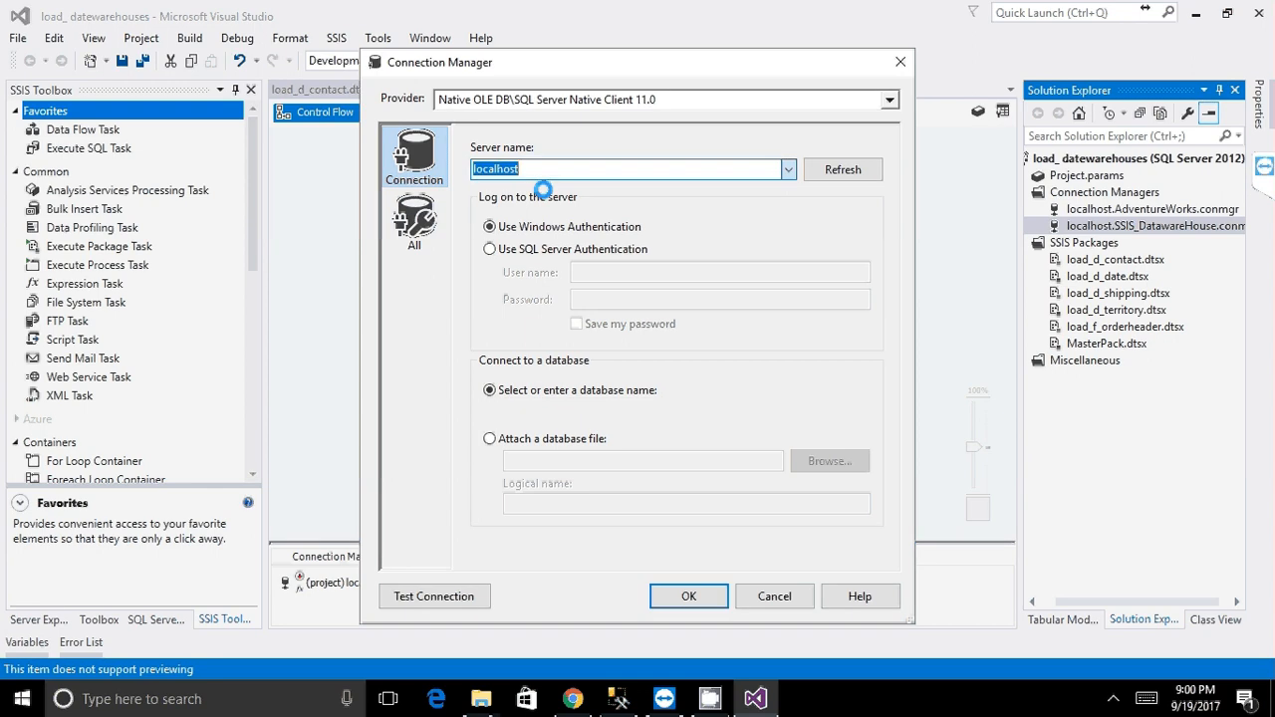
pyautogui.click(476, 592)
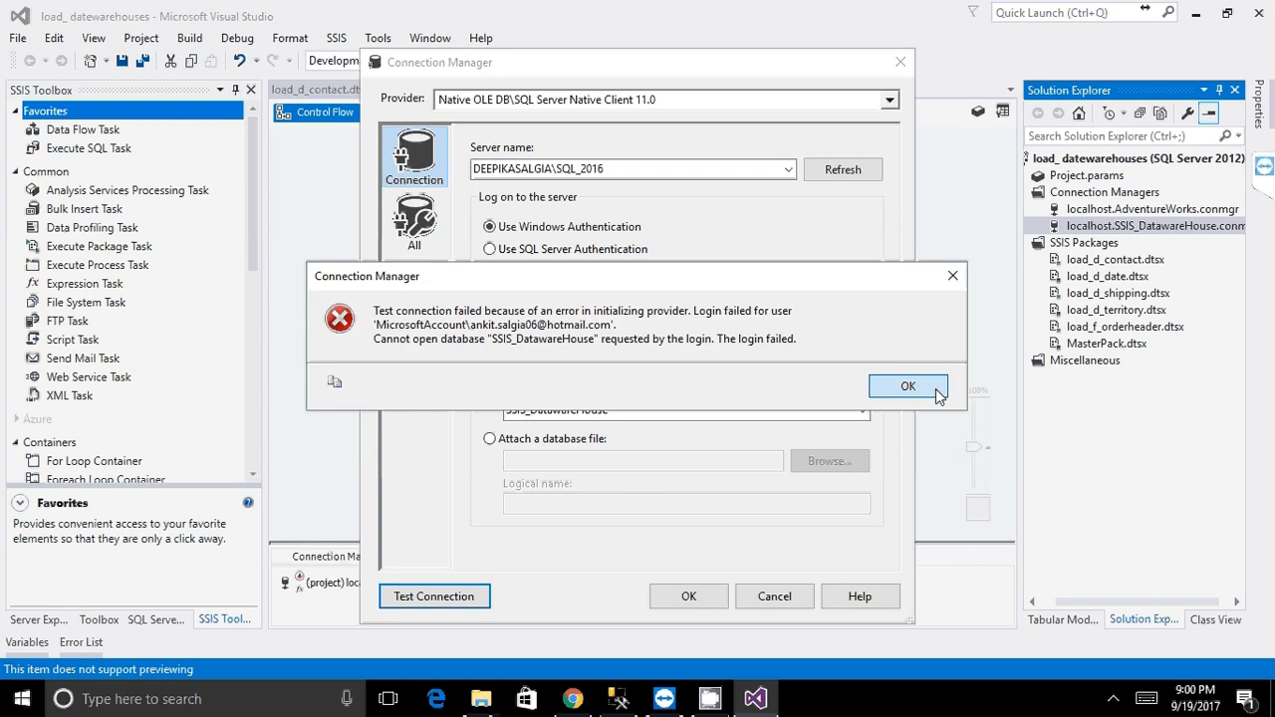
pyautogui.click(907, 386)
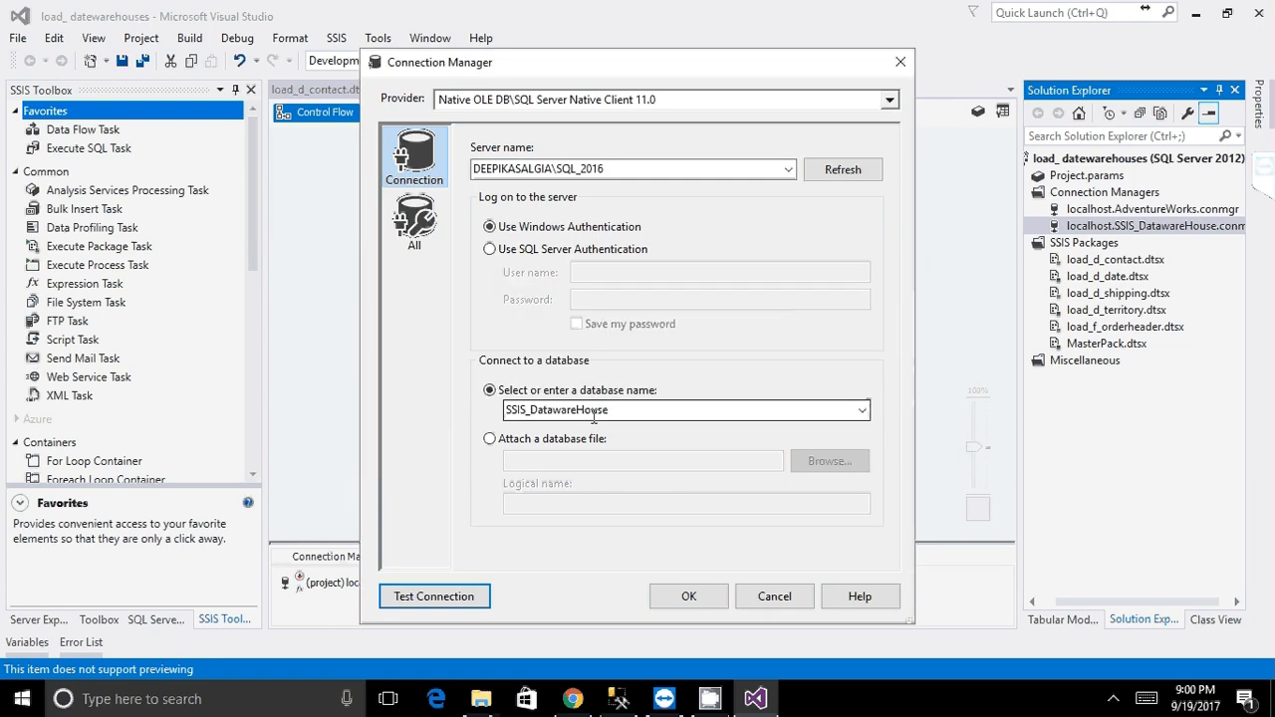
pyautogui.click(859, 409)
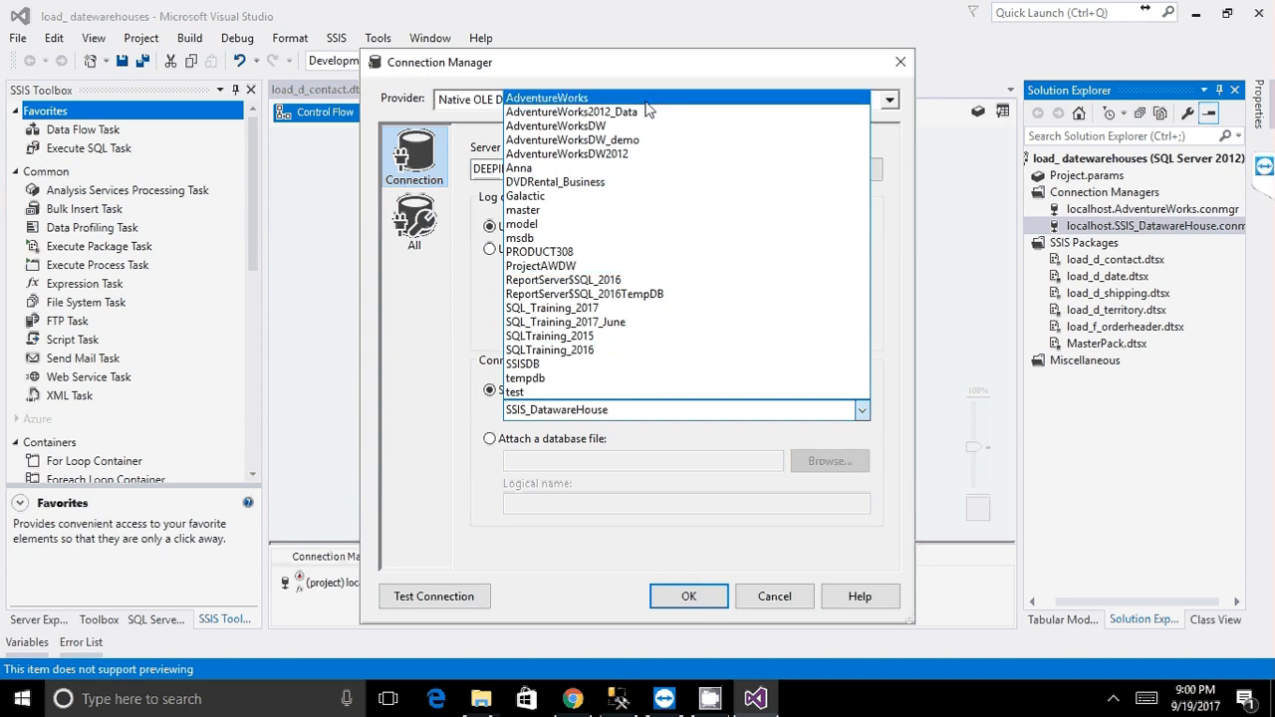
pyautogui.click(757, 604)
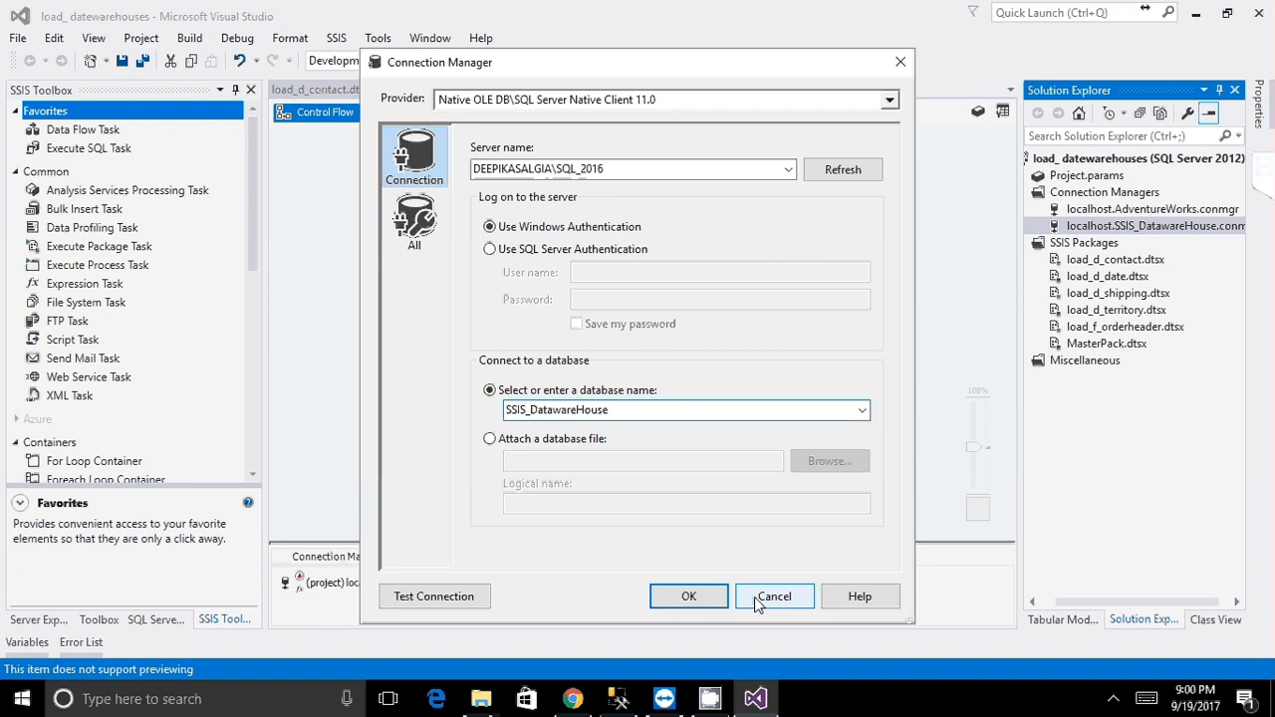
pyautogui.click(759, 601)
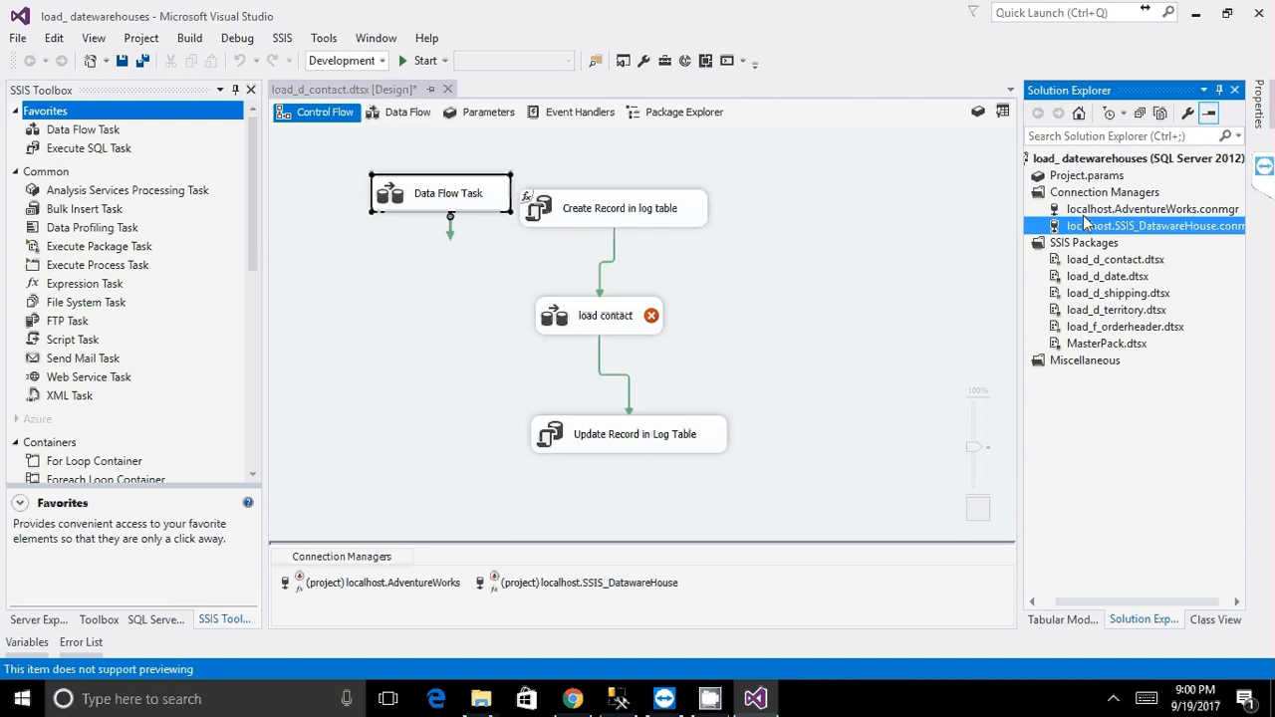
# - Open the package parameters of load_d_contact
pyautogui.click(480, 115)
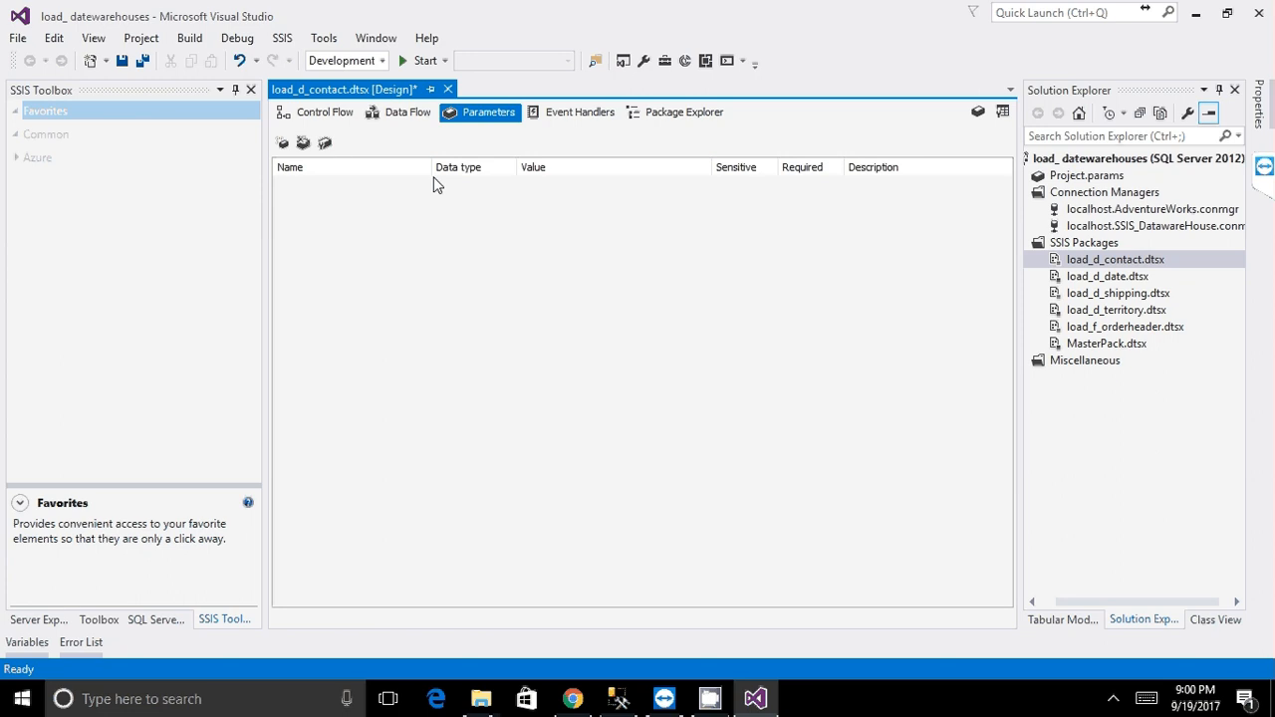
pyautogui.click(325, 111)
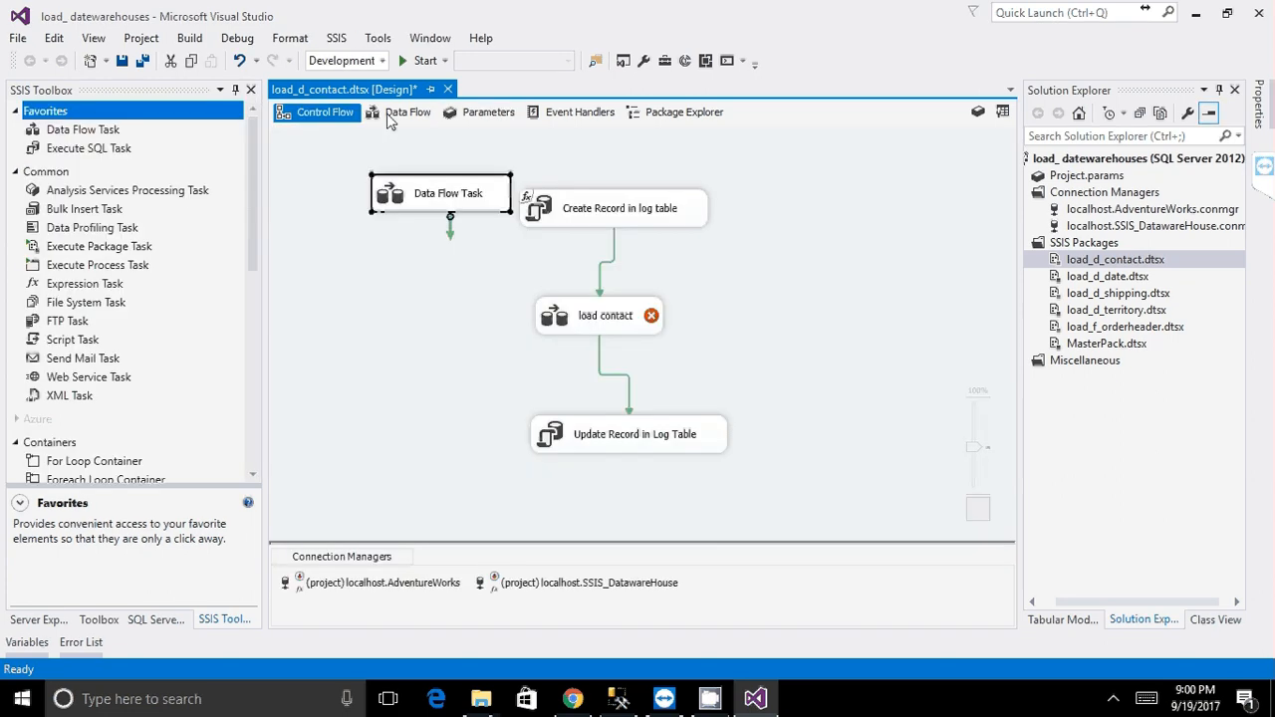
pyautogui.click(480, 111)
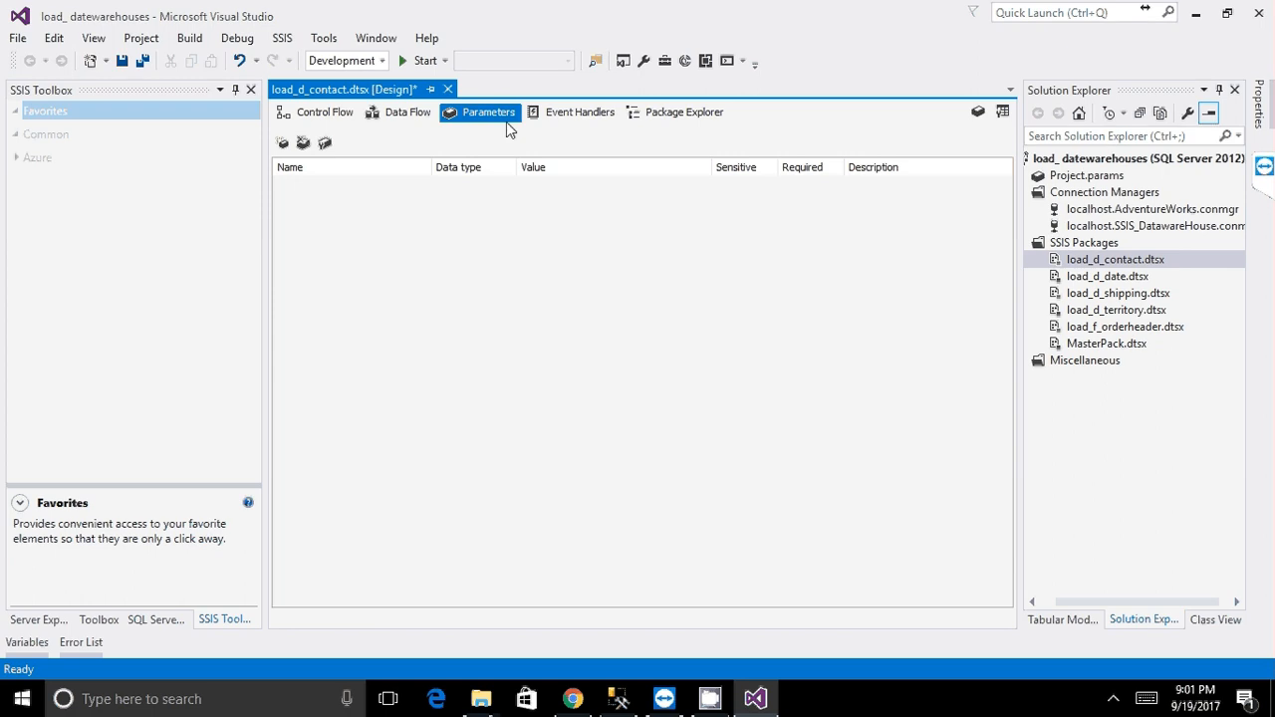
# - Switch to SQL Server Management Studio, expand the SSISDB database in the object tree, and return to Visual Studio
pyautogui.click(618, 700)
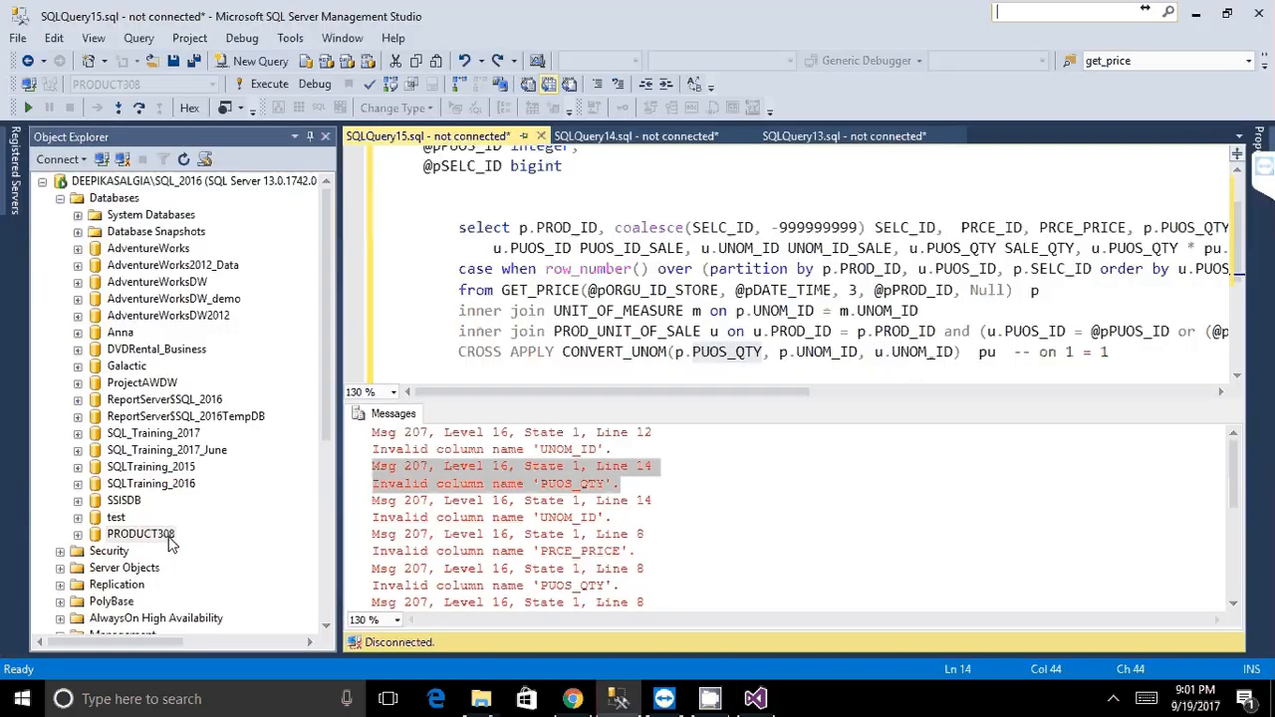
pyautogui.click(78, 500)
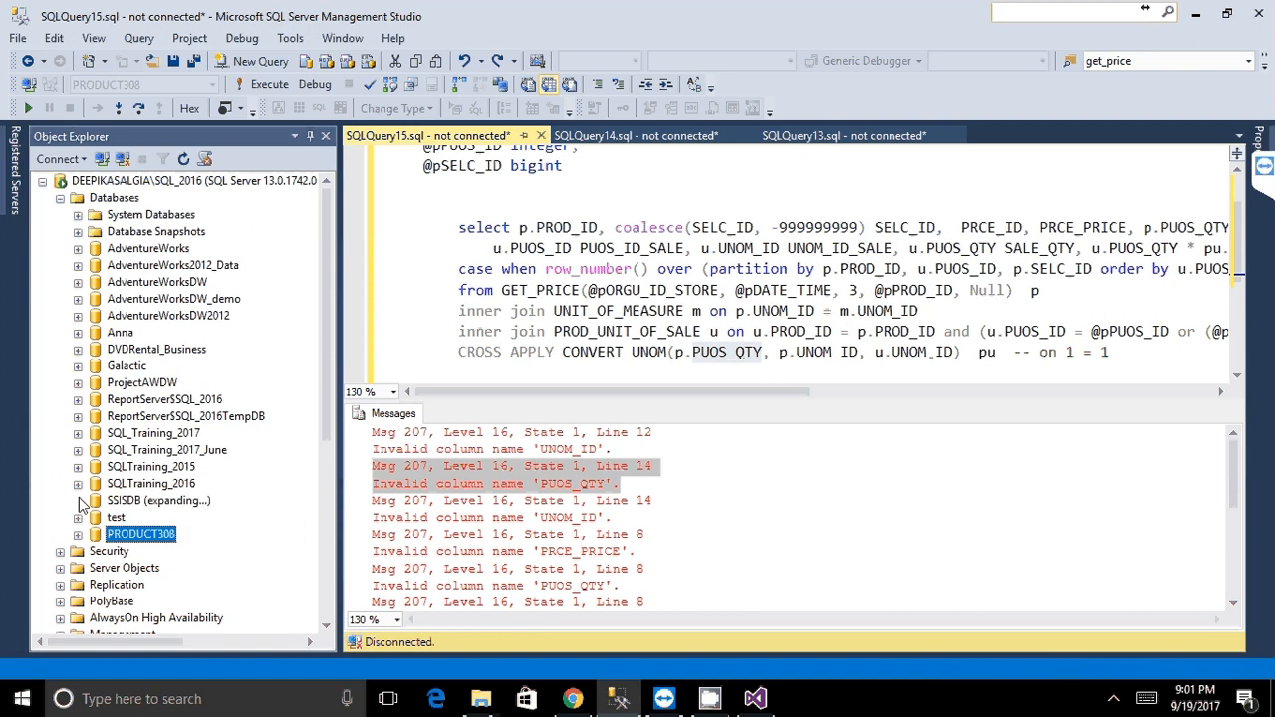
pyautogui.hotkey('alt', 'Tab')
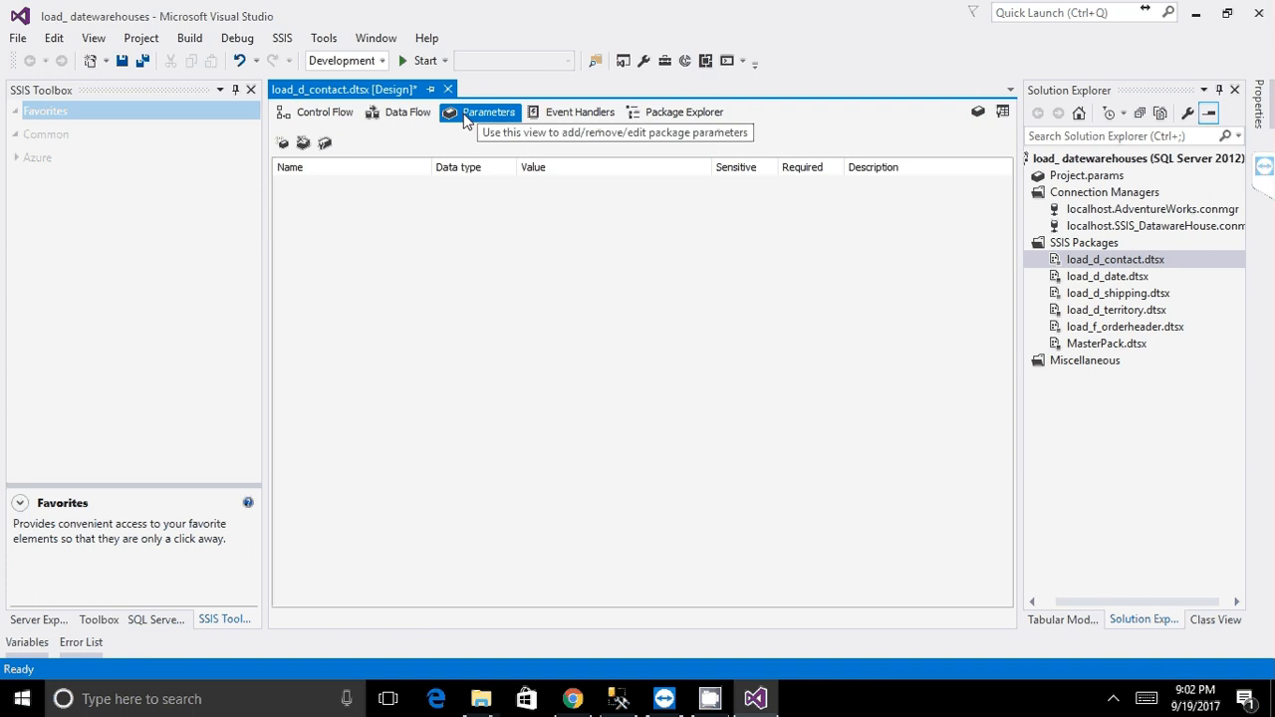
# - Add a package parameter named File to load_d_contact
pyautogui.click(284, 145)
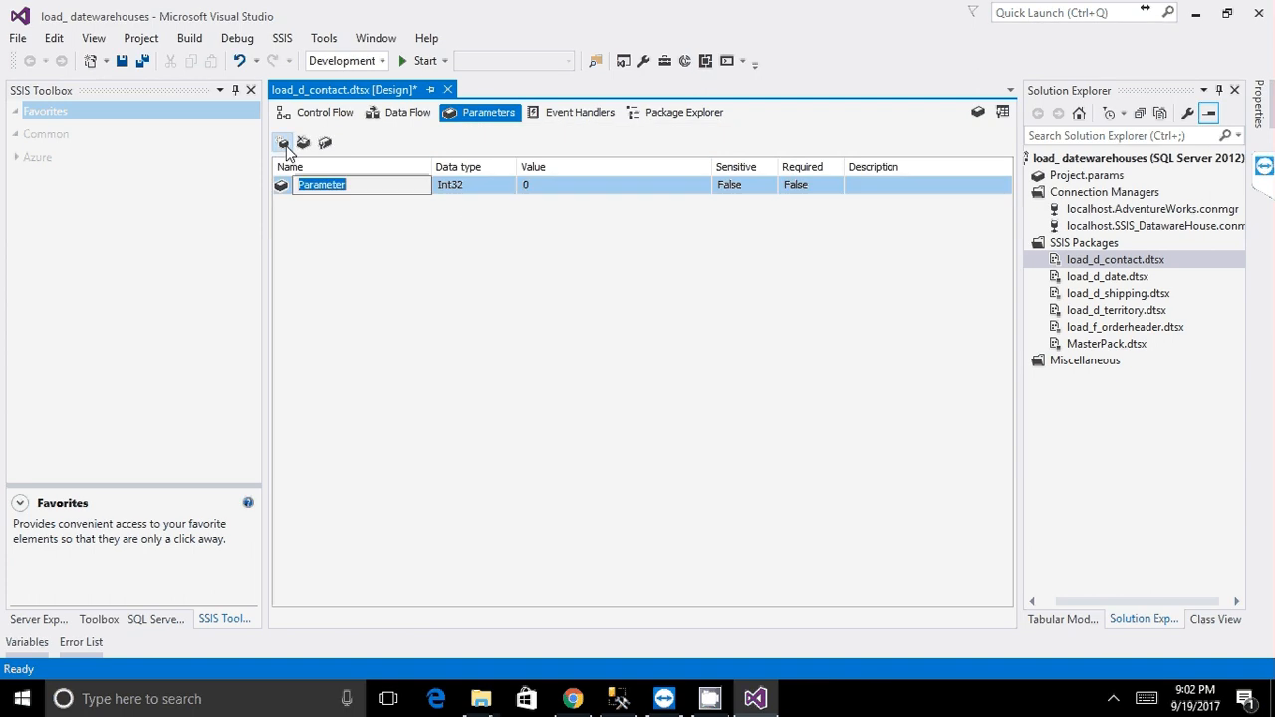
pyautogui.write('File')
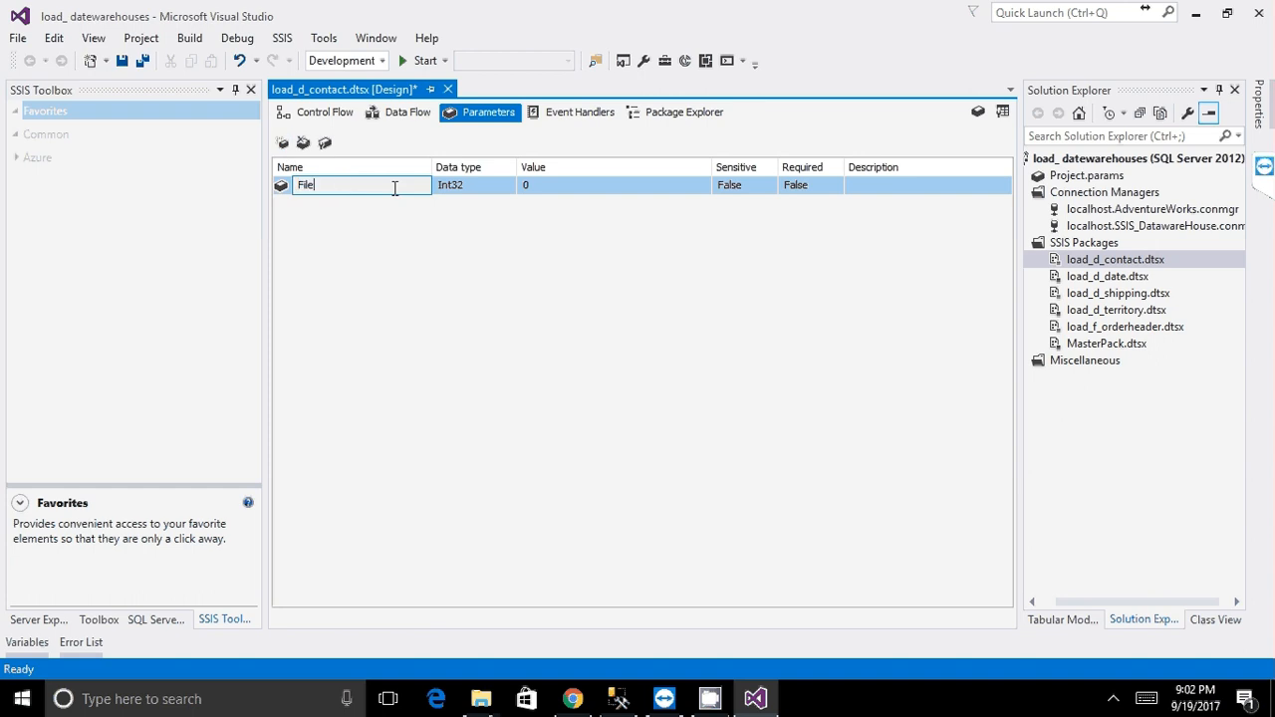
# - Try to set the Int32 parameter File to the value c:\
pyautogui.click(548, 185)
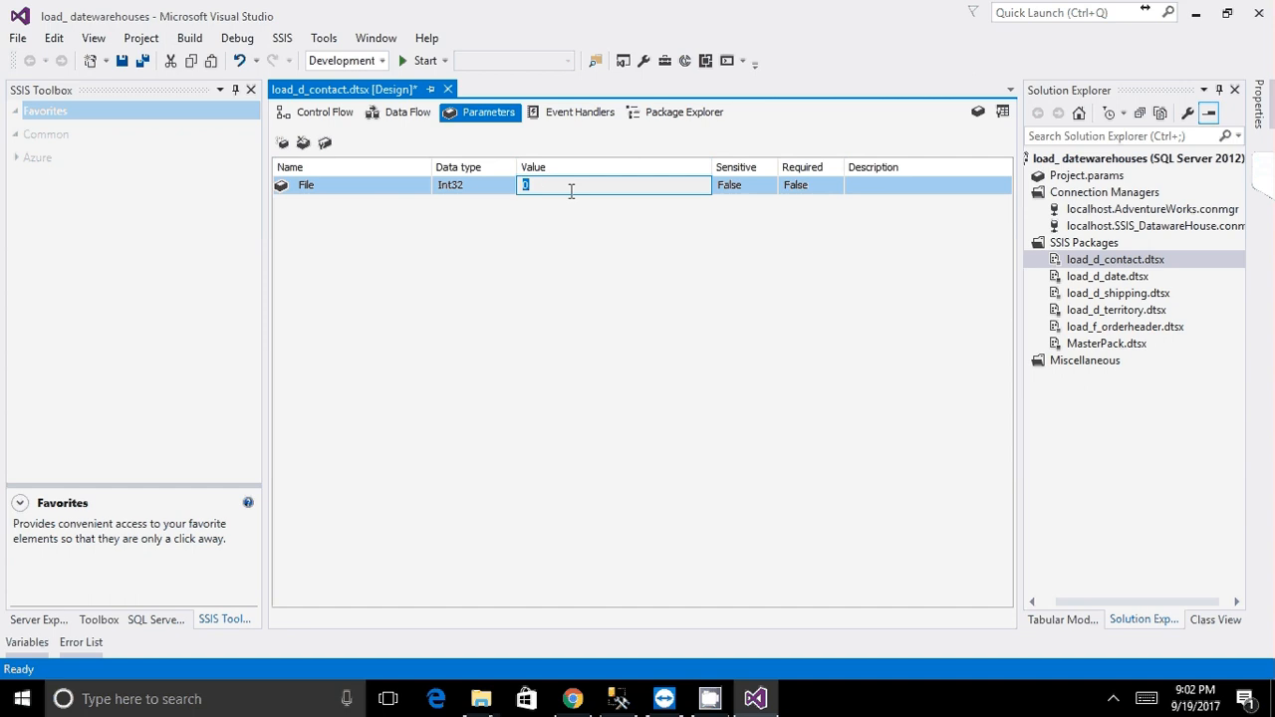
pyautogui.write('c:\\')
pyautogui.click(348, 195)
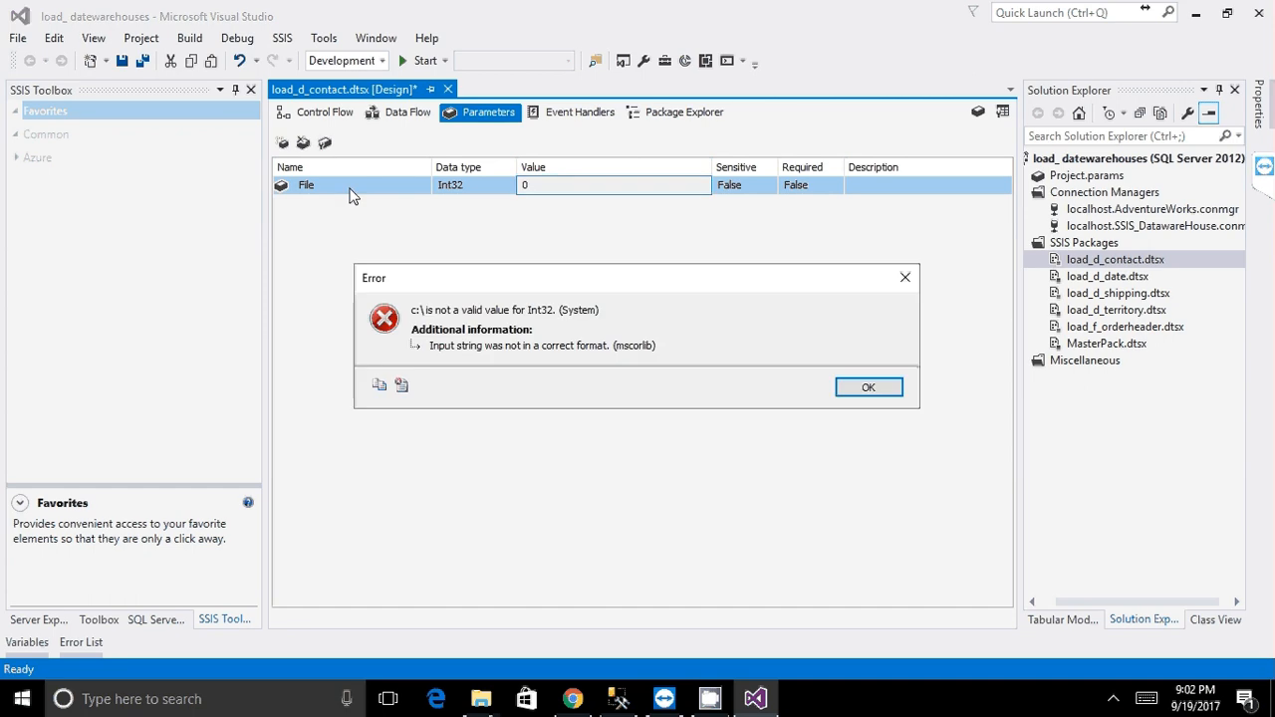
pyautogui.press('Return')
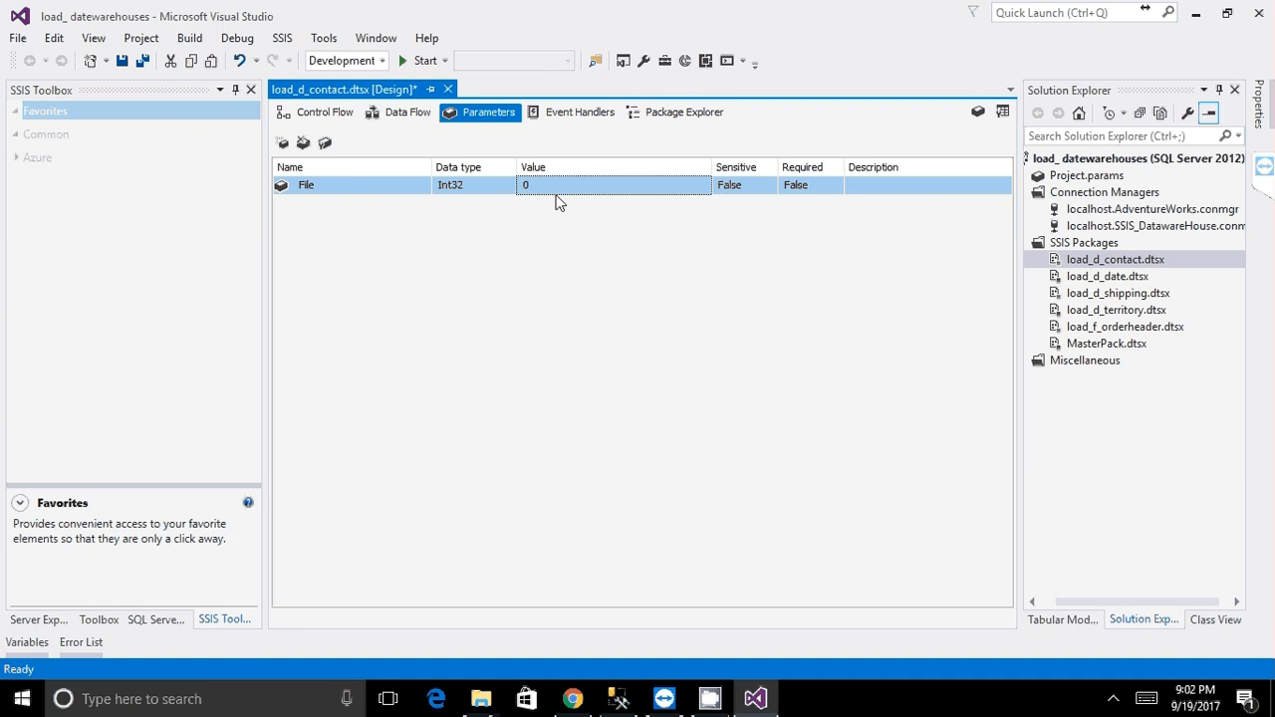
# - Set the File parameter's data type to String and its value to C:/
pyautogui.click(471, 191)
pyautogui.click(469, 187)
pyautogui.click(482, 266)
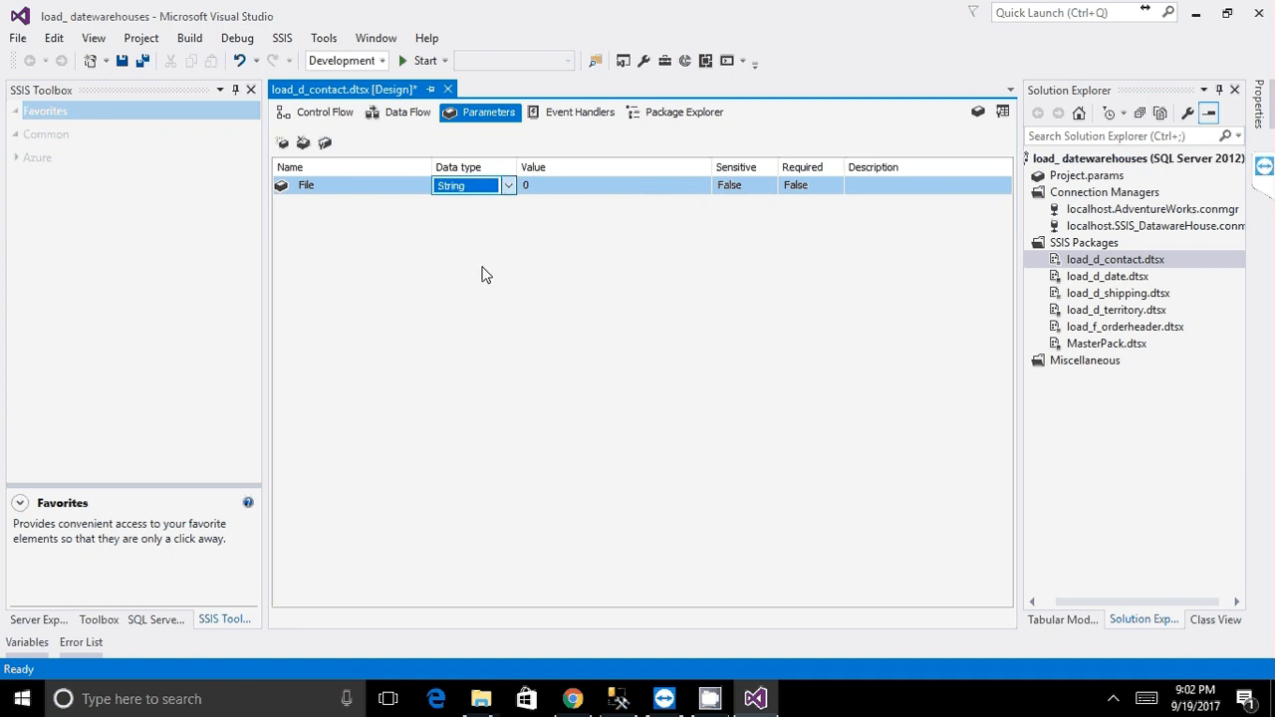
pyautogui.click(559, 188)
pyautogui.write('C:/')
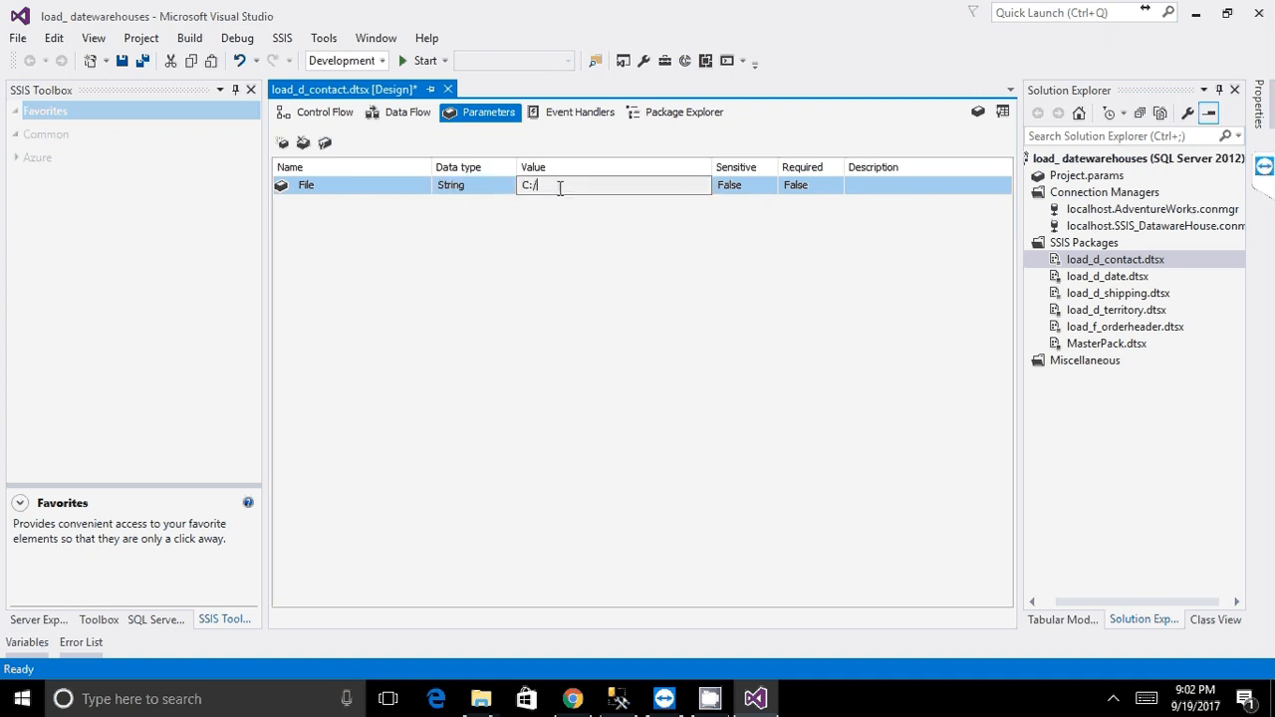
pyautogui.press('Return')
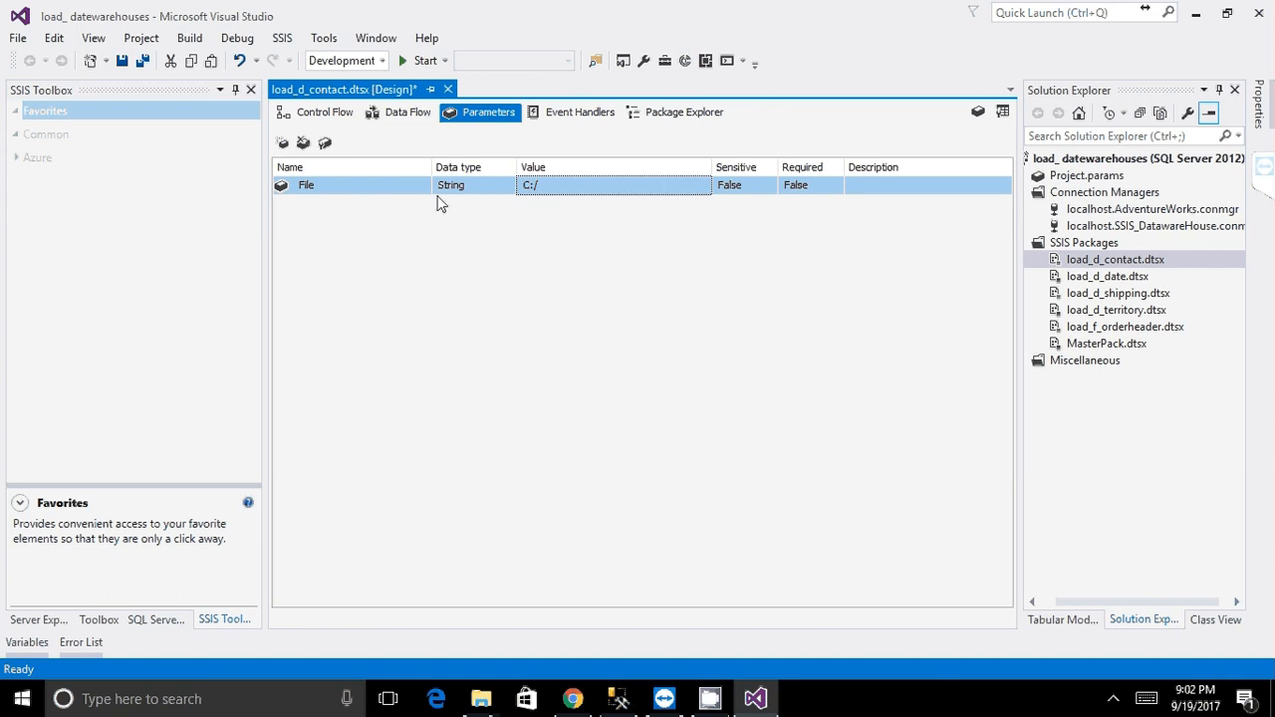
# - Rename the File parameter as Filepath
pyautogui.click(377, 187)
pyautogui.write('path')
pyautogui.press('Return')
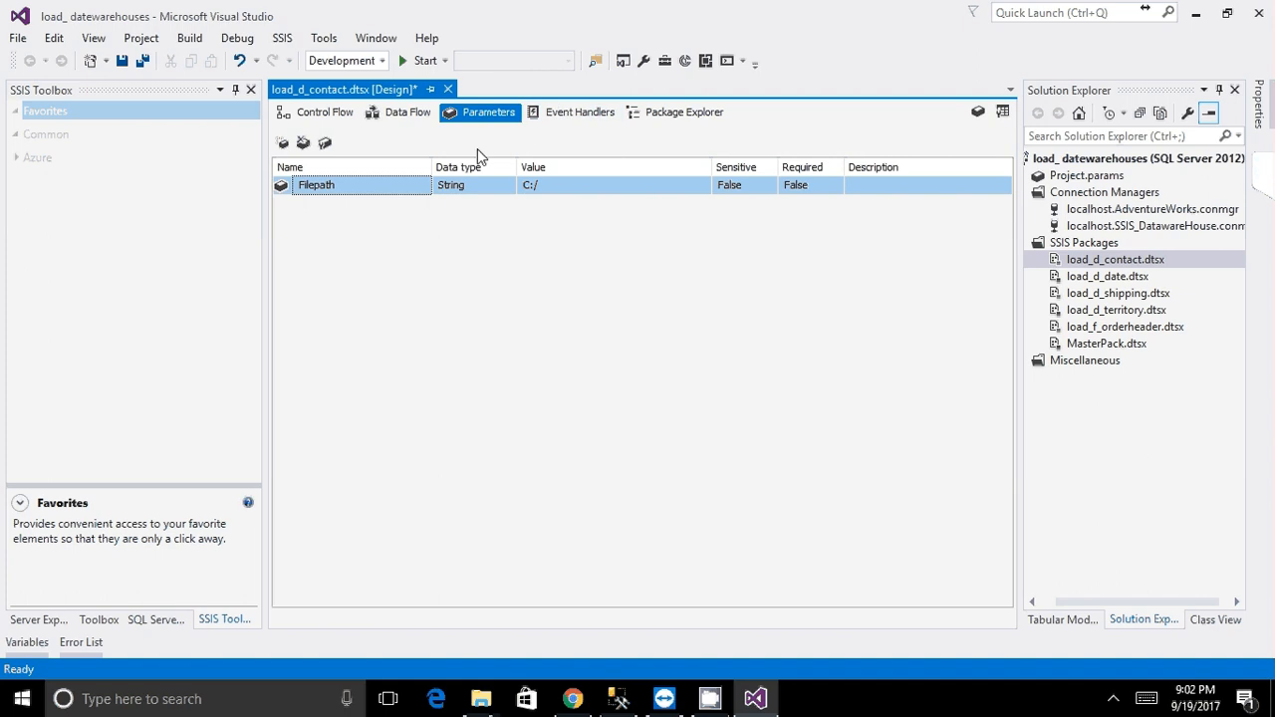
# - Save the selected project item and open the project-level parameters in Project.params
pyautogui.rightClick(1084, 179)
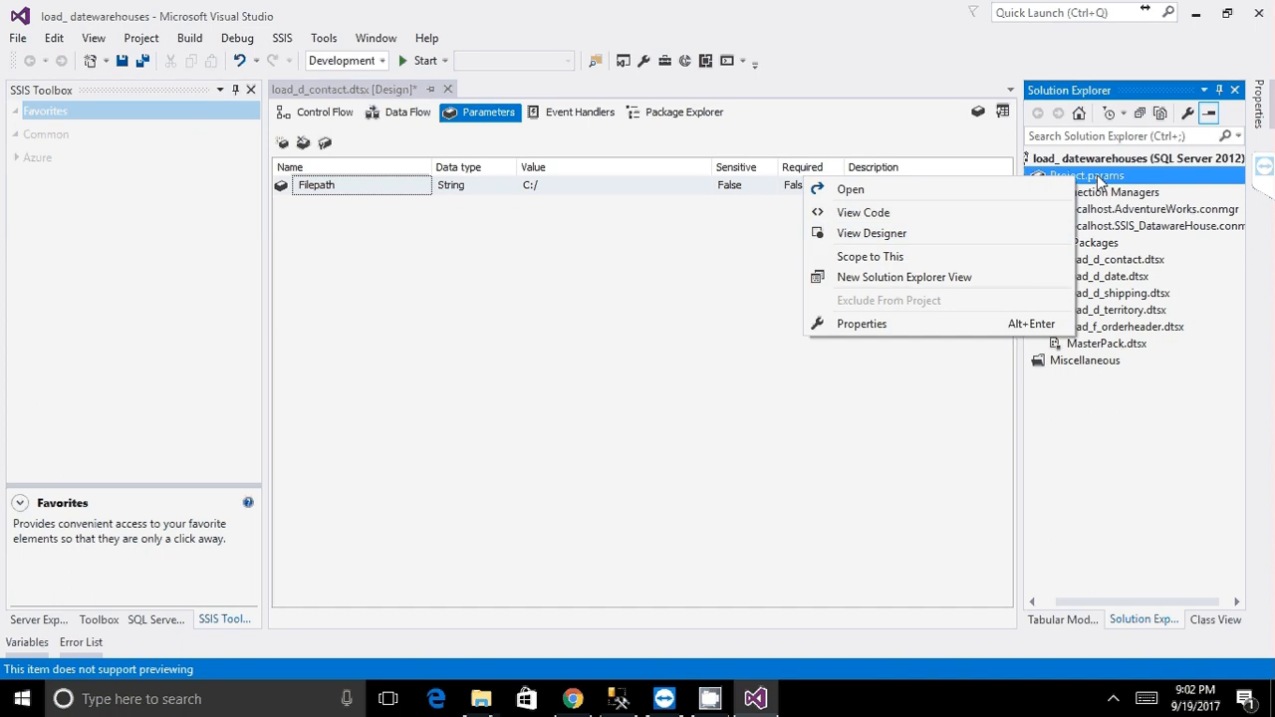
pyautogui.click(1099, 179)
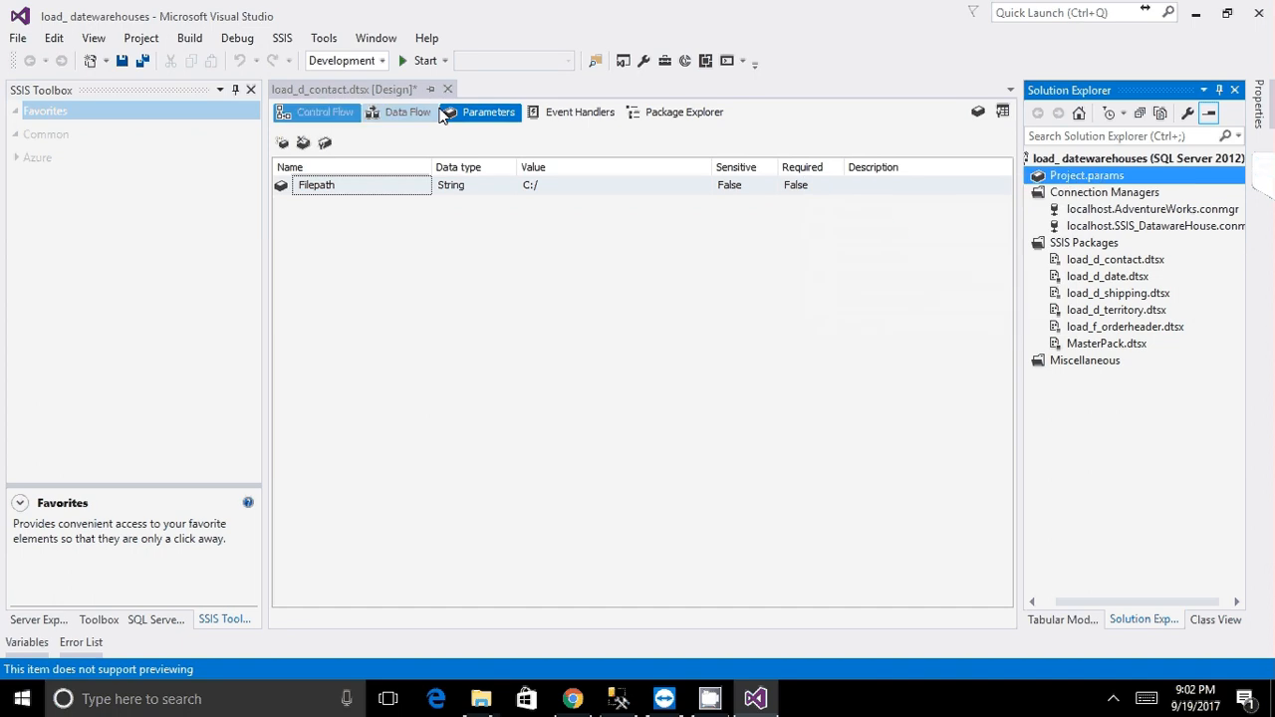
pyautogui.hotkey('ctrl', 's')
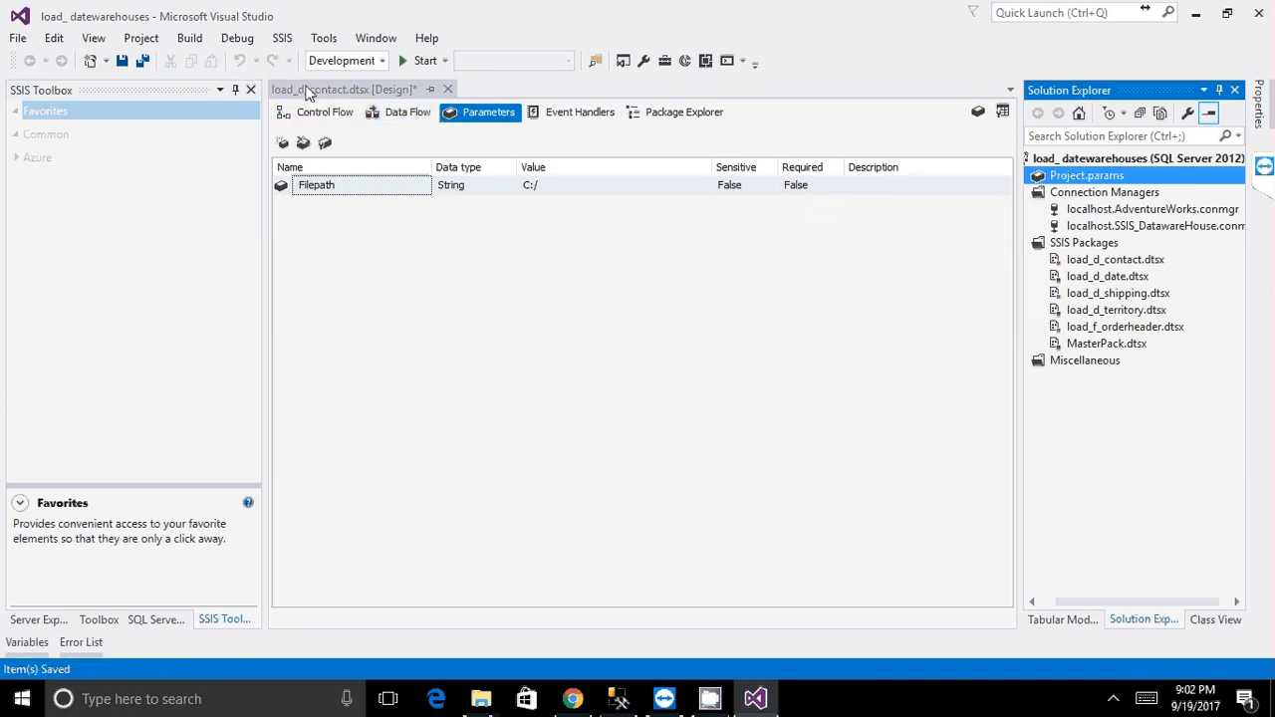
pyautogui.rightClick(1099, 178)
pyautogui.click(1135, 176)
pyautogui.doubleClick(1089, 180)
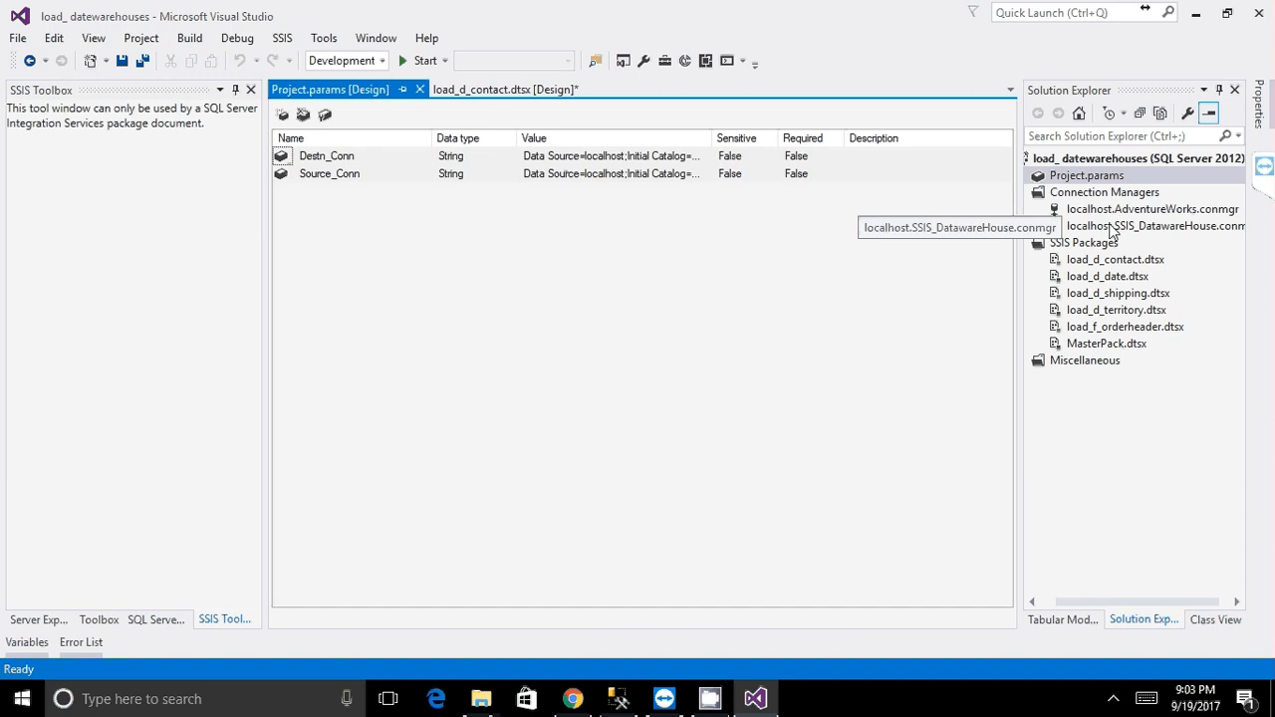
# - Examine the Destn_Conn project parameter, the data source in its value, and the SSIS packages listed in the project
pyautogui.click(376, 161)
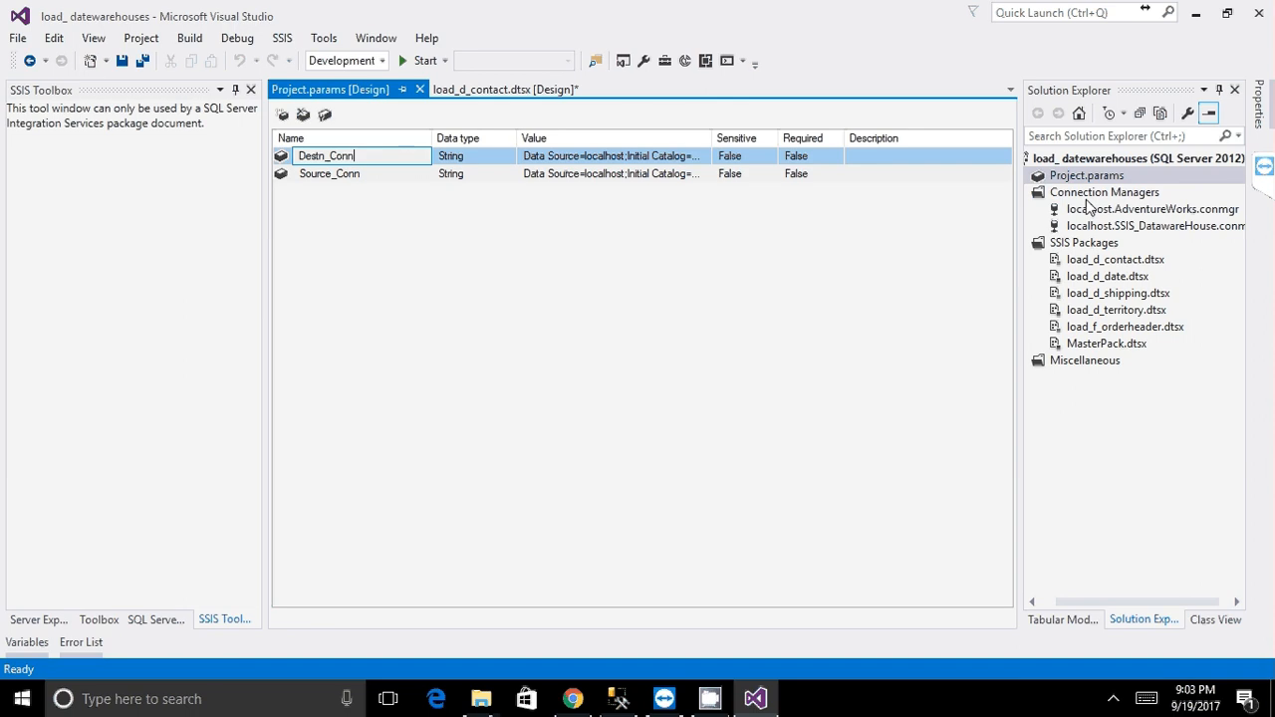
pyautogui.click(1099, 258)
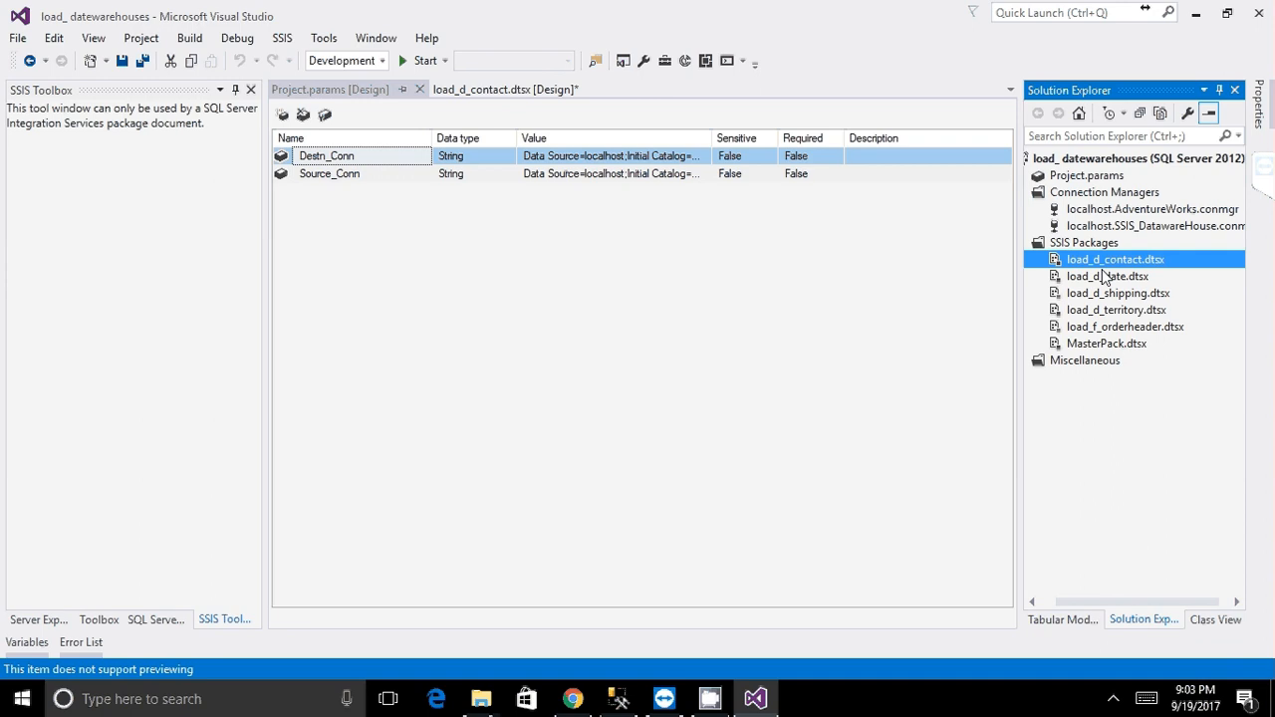
pyautogui.click(1104, 292)
pyautogui.click(1085, 344)
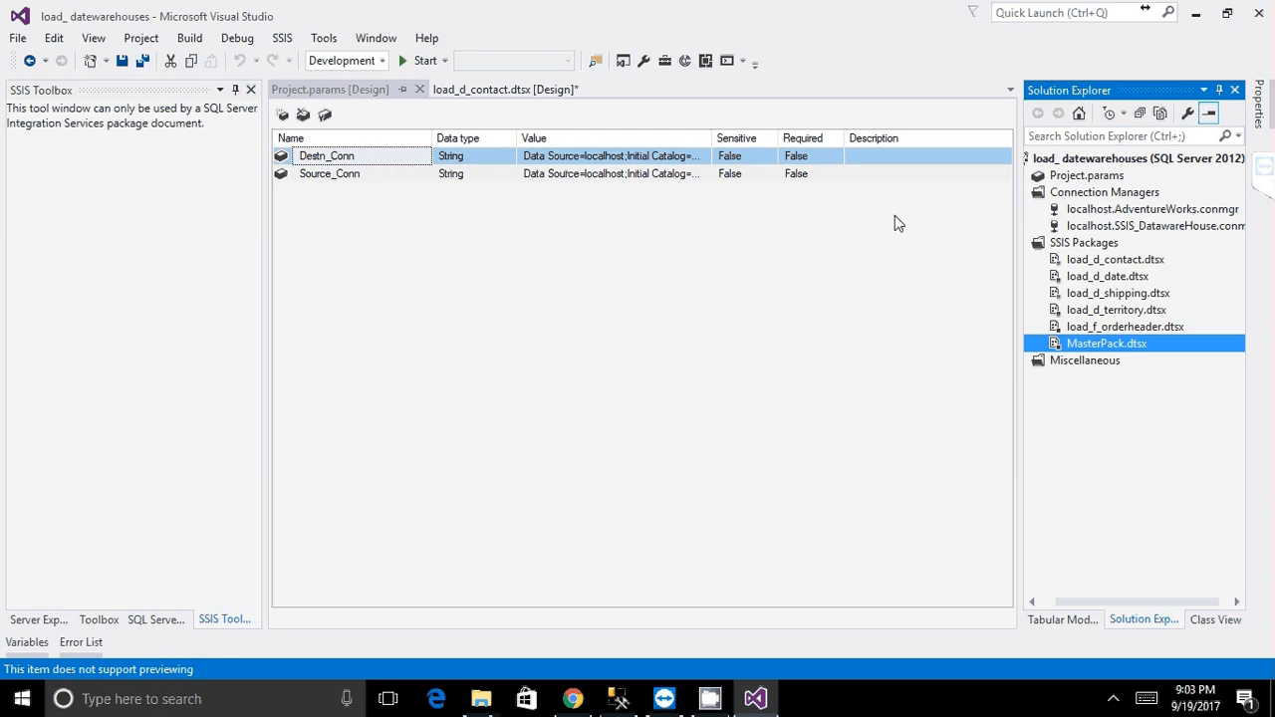
pyautogui.click(1120, 261)
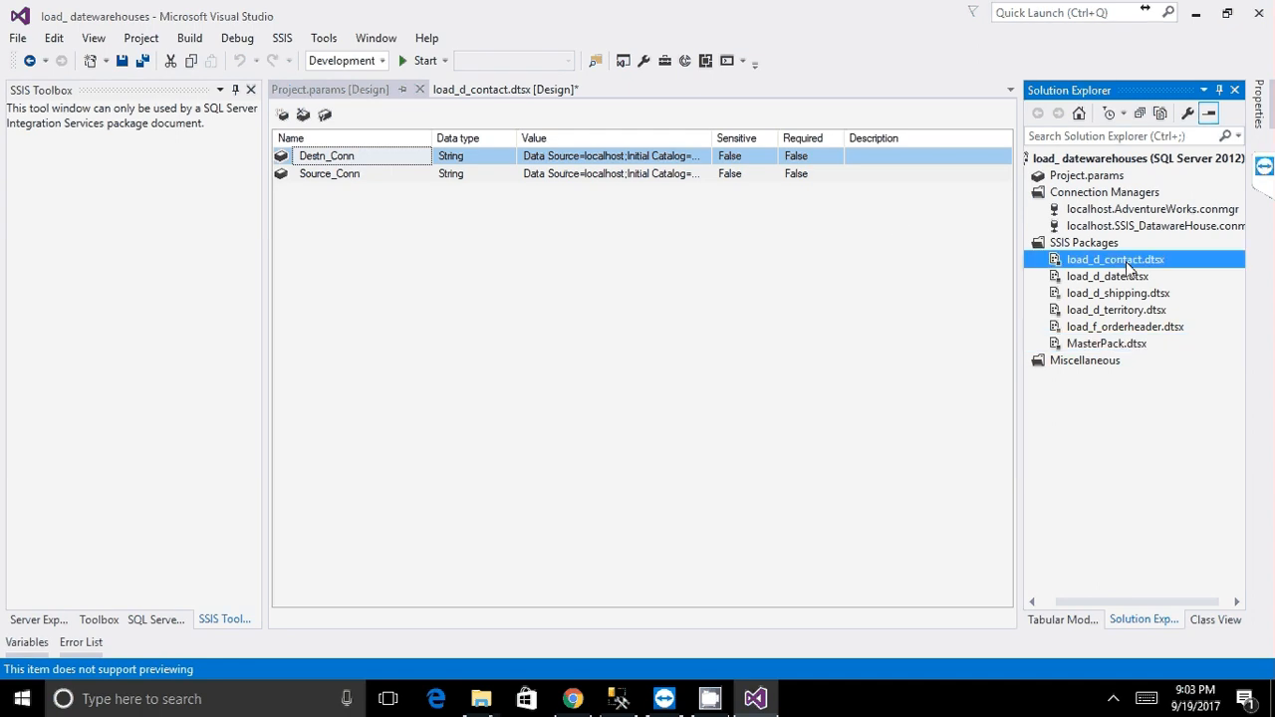
pyautogui.press('Down')
pyautogui.press('Down')
pyautogui.press('Down')
pyautogui.press('Down')
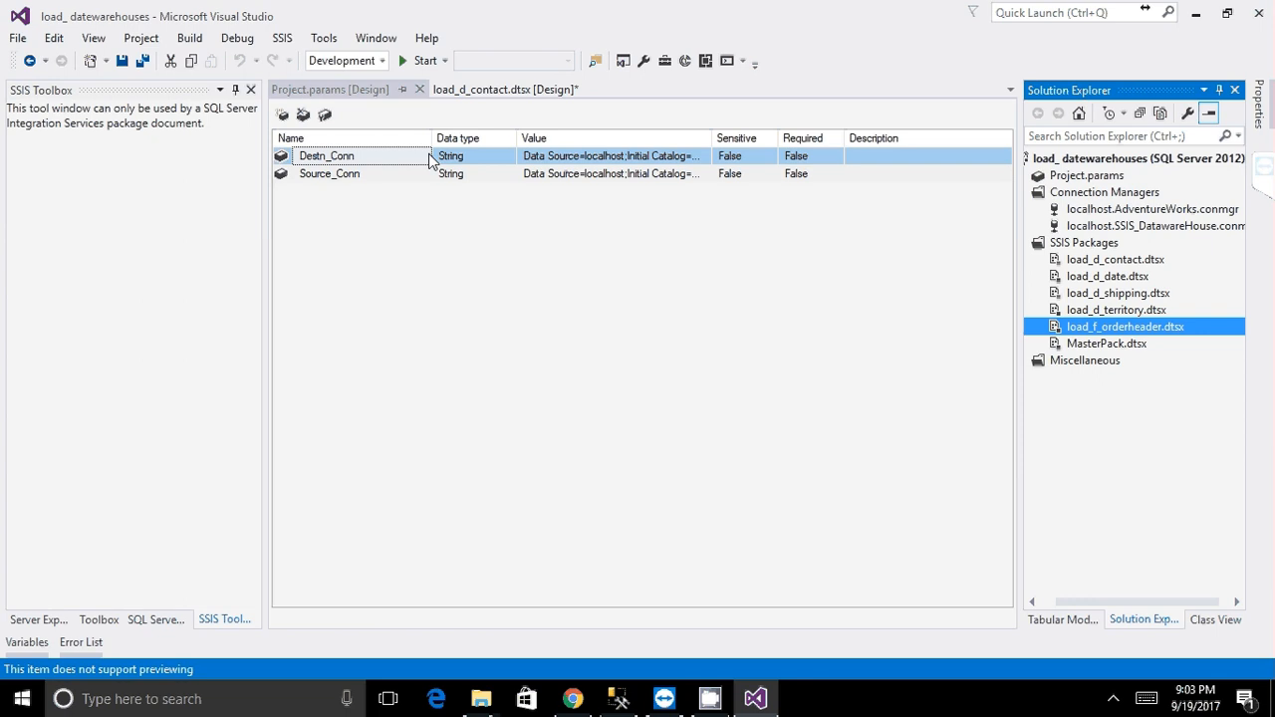
pyautogui.click(584, 155)
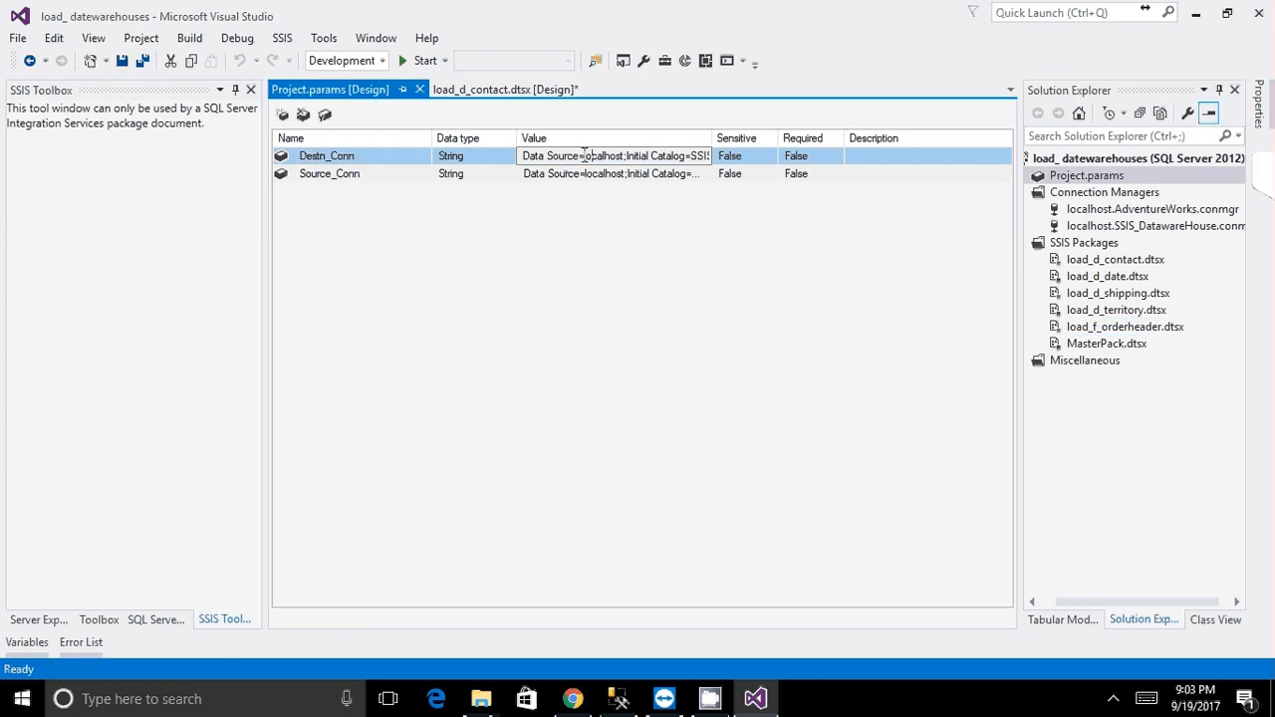
pyautogui.moveTo(584, 155); pyautogui.dragTo(625, 176)
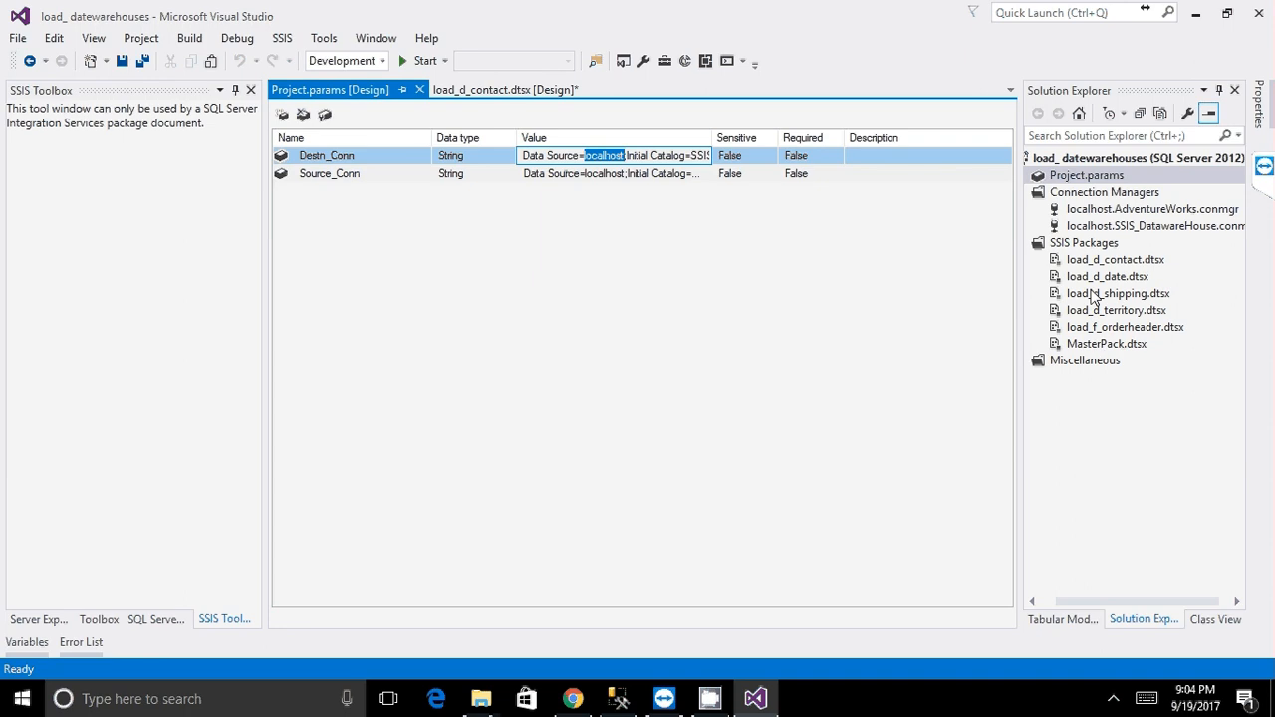
# - Inspect the property expressions of the localhost.AdventureWorks project connection in the load_d_contact package's control flow
pyautogui.click(1081, 261)
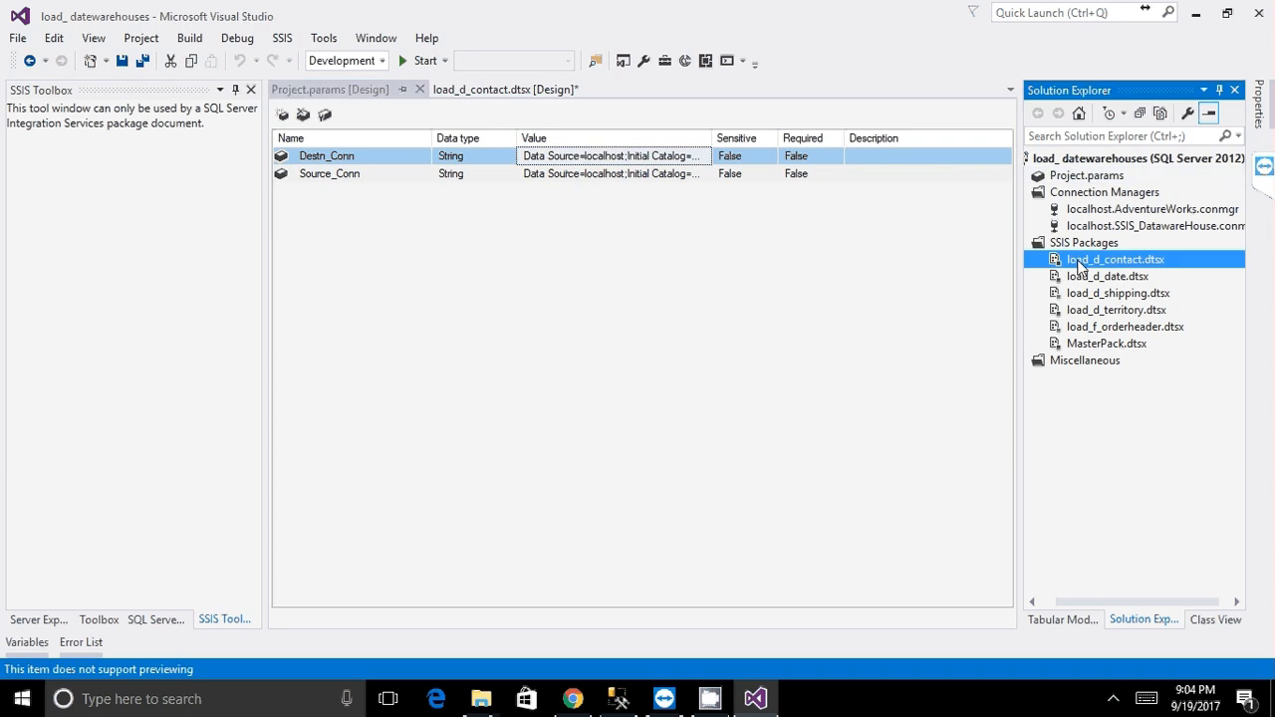
pyautogui.doubleClick(1081, 261)
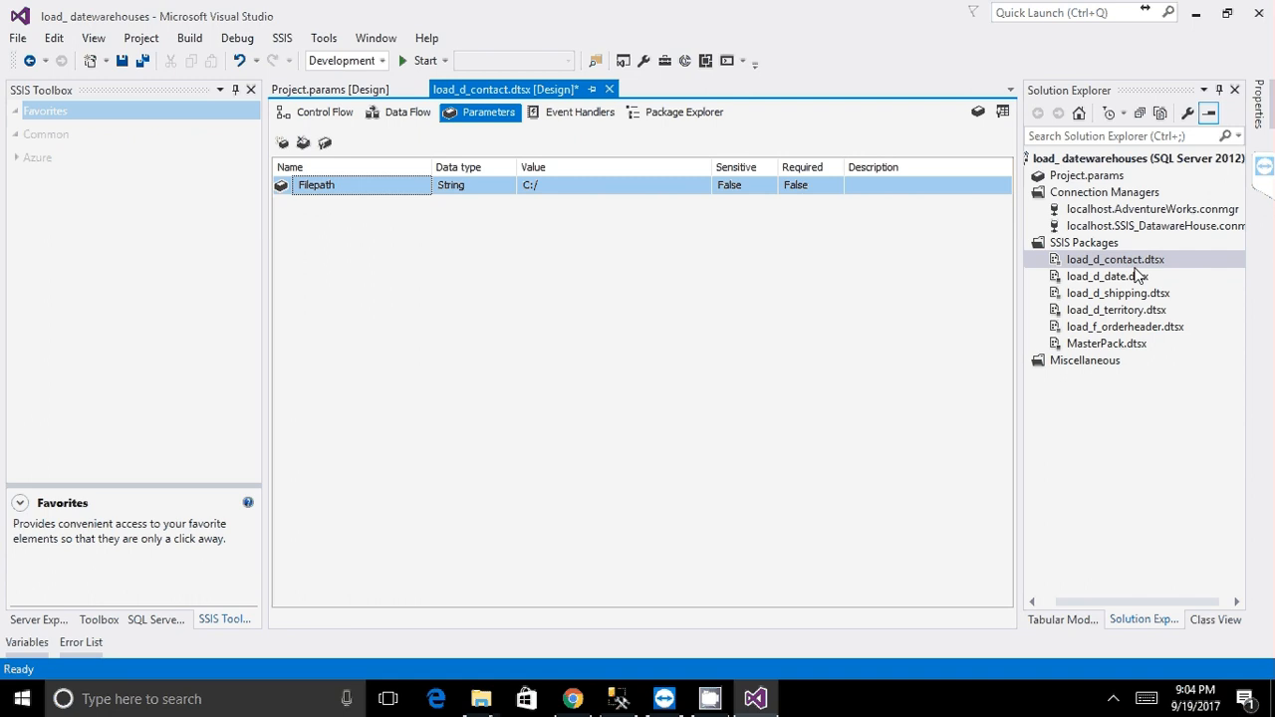
pyautogui.click(323, 113)
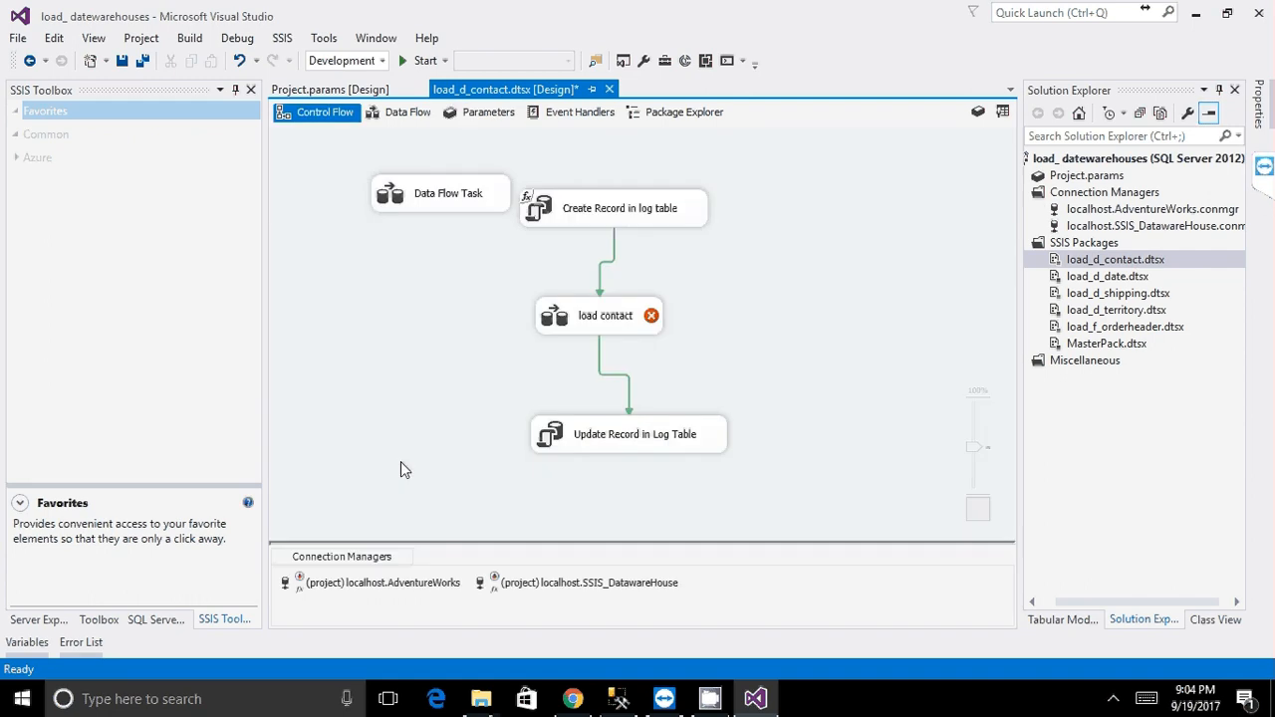
pyautogui.rightClick(389, 583)
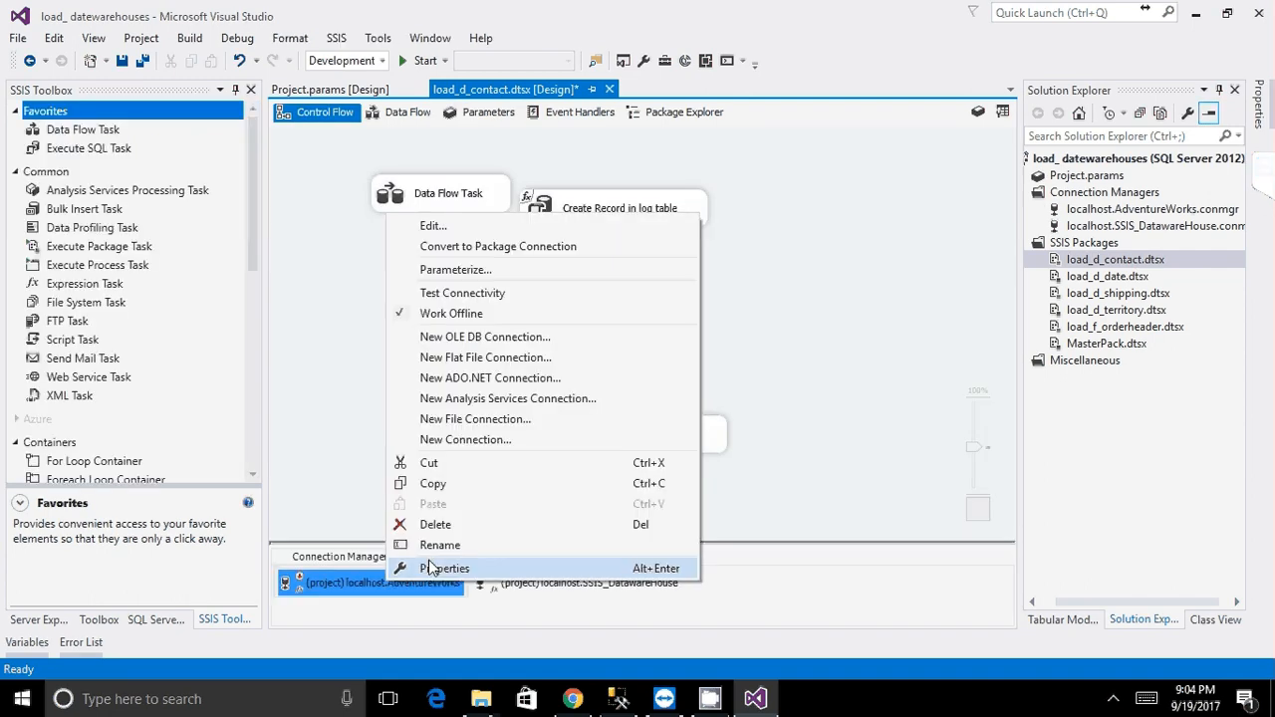
pyautogui.click(444, 568)
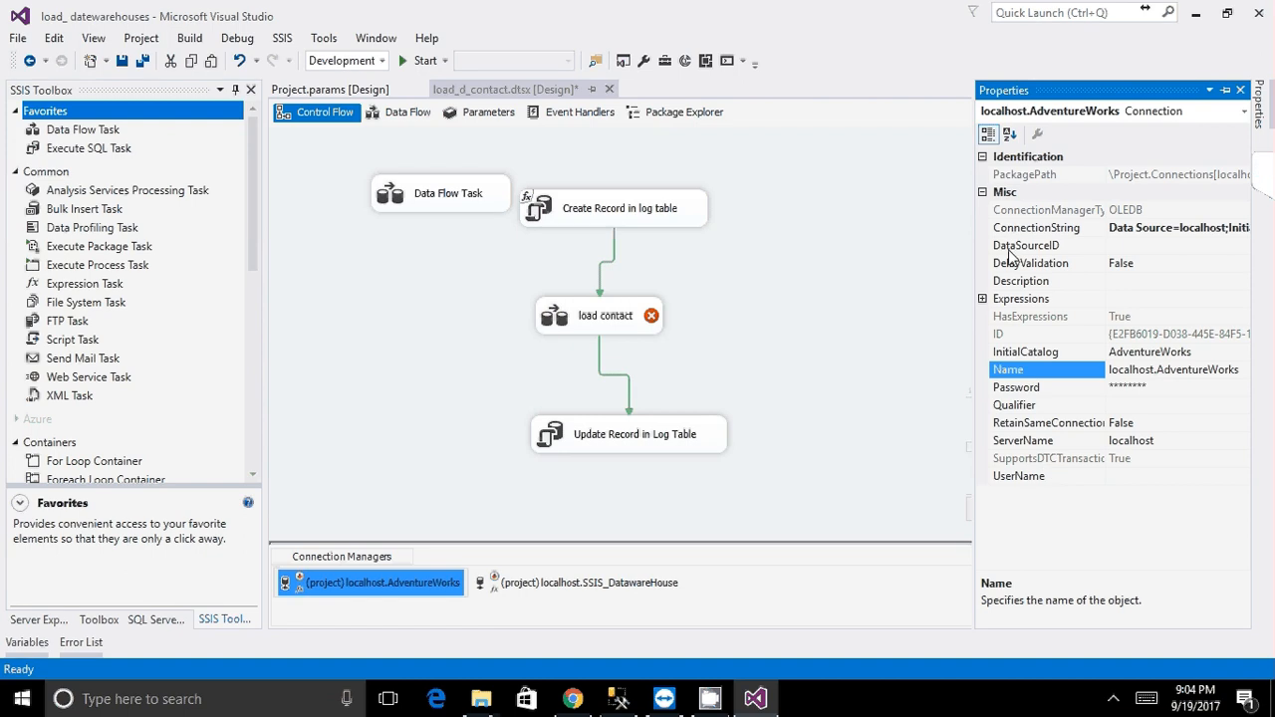
pyautogui.click(1125, 301)
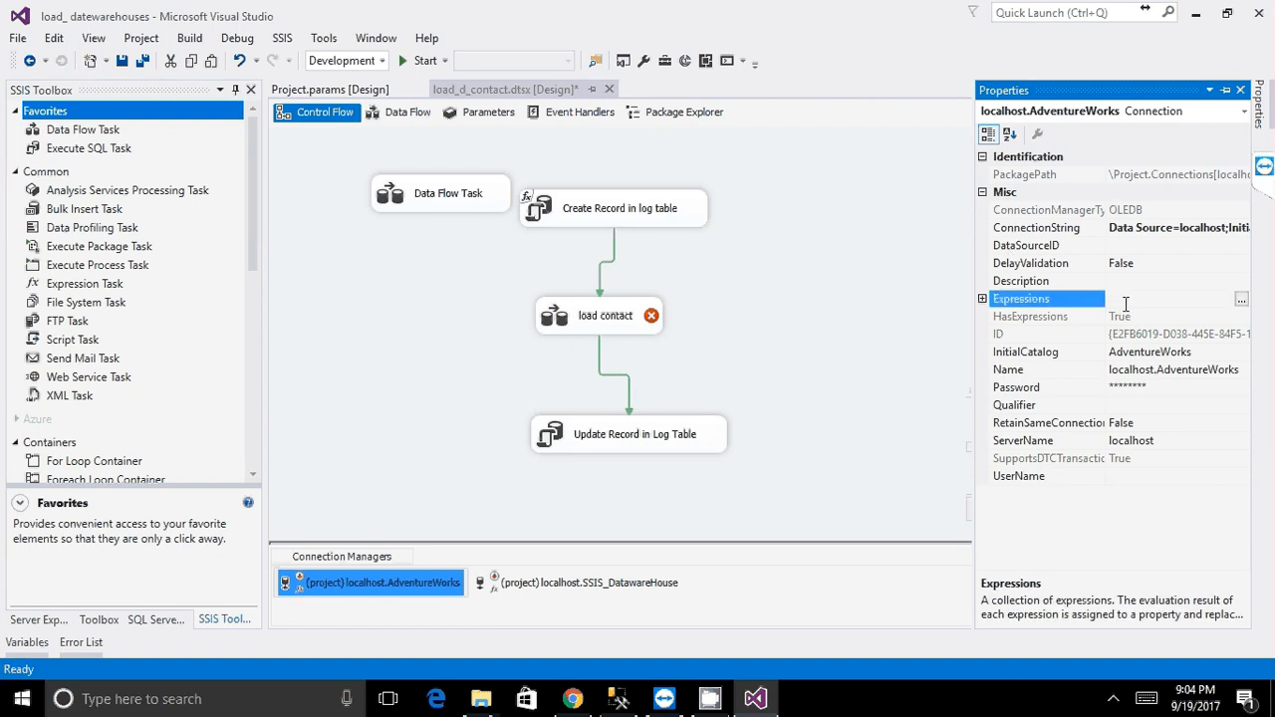
pyautogui.click(1241, 298)
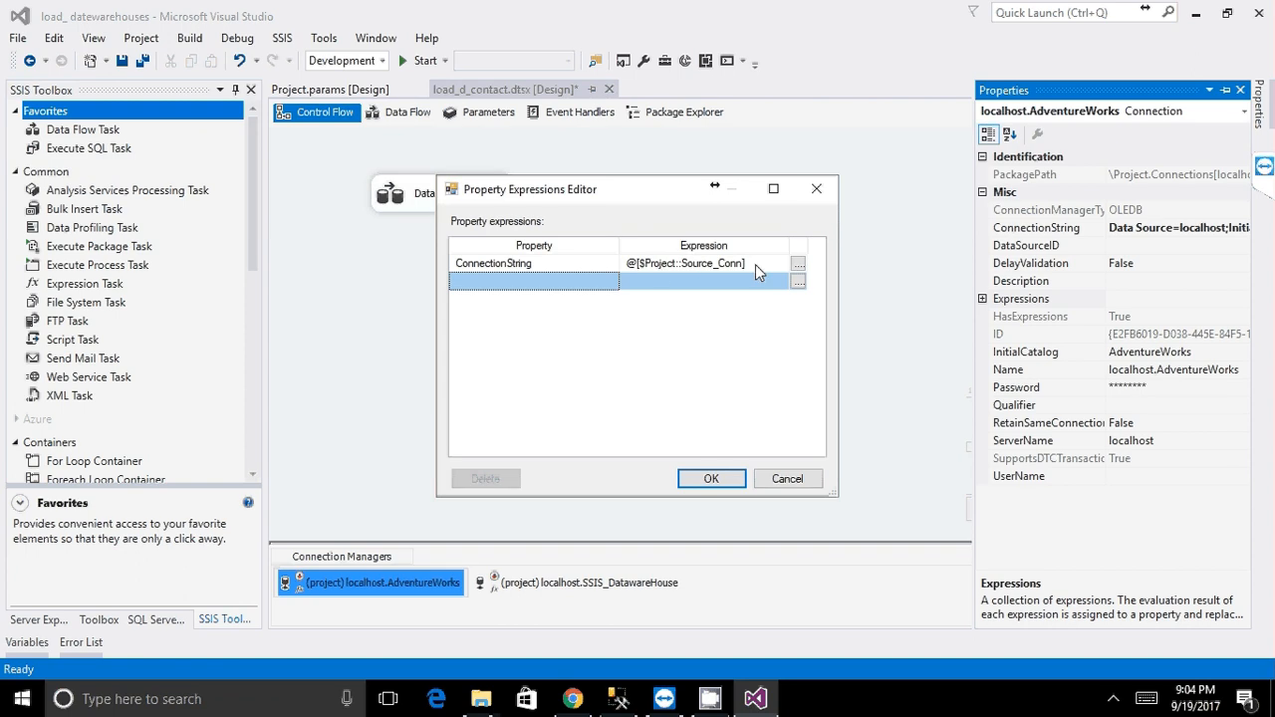
pyautogui.click(694, 481)
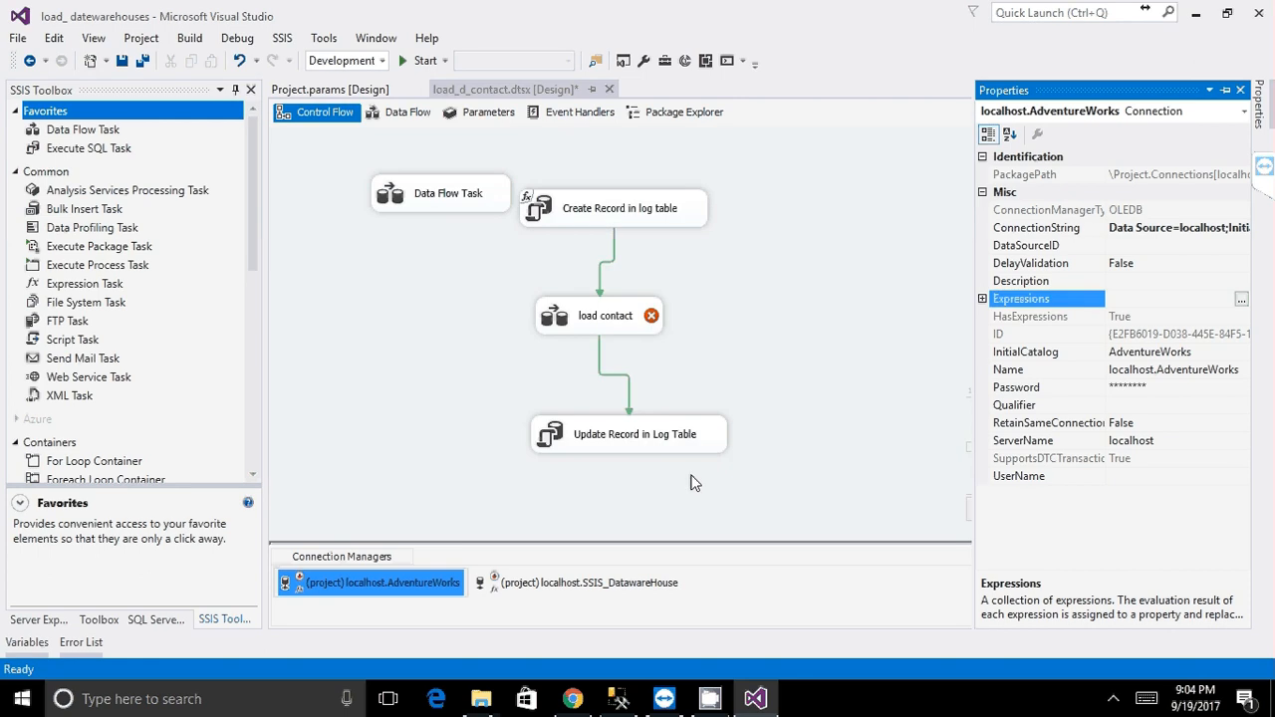
# - Inspect the expressions of the localhost.SSIS_DatawareHouse project connection from load_d_contact's control flow
pyautogui.click(513, 579)
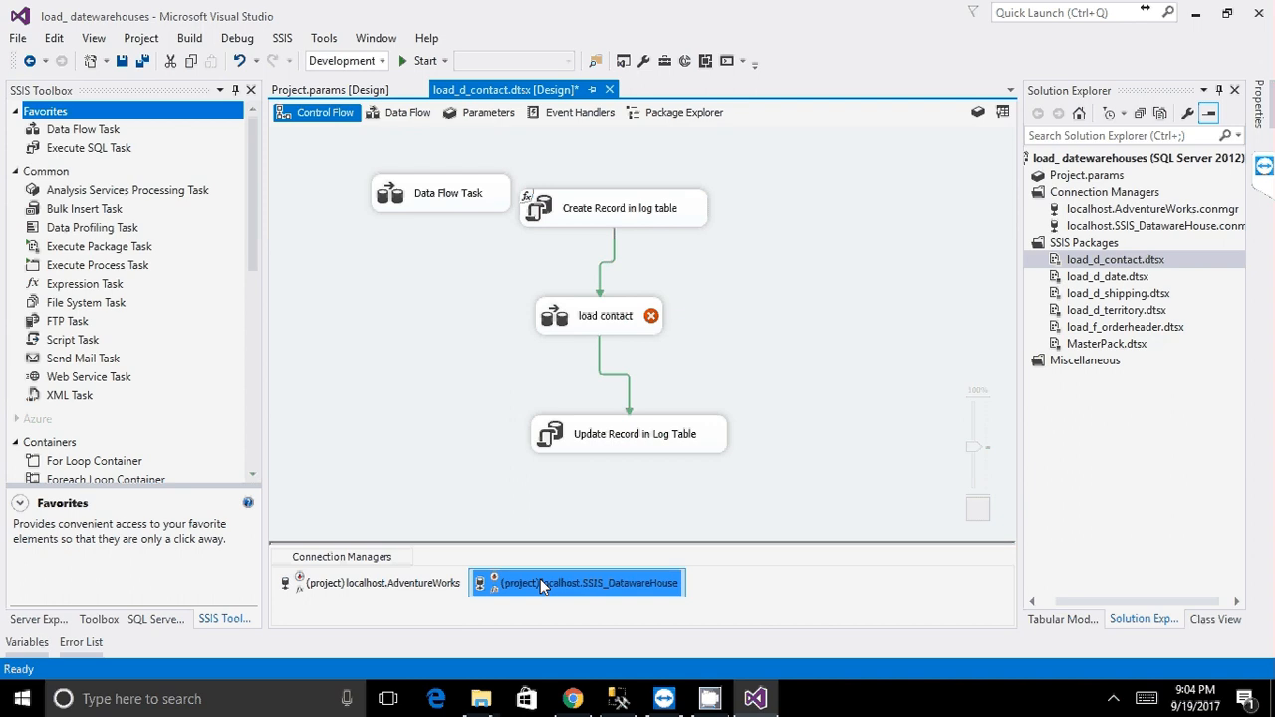
pyautogui.rightClick(675, 582)
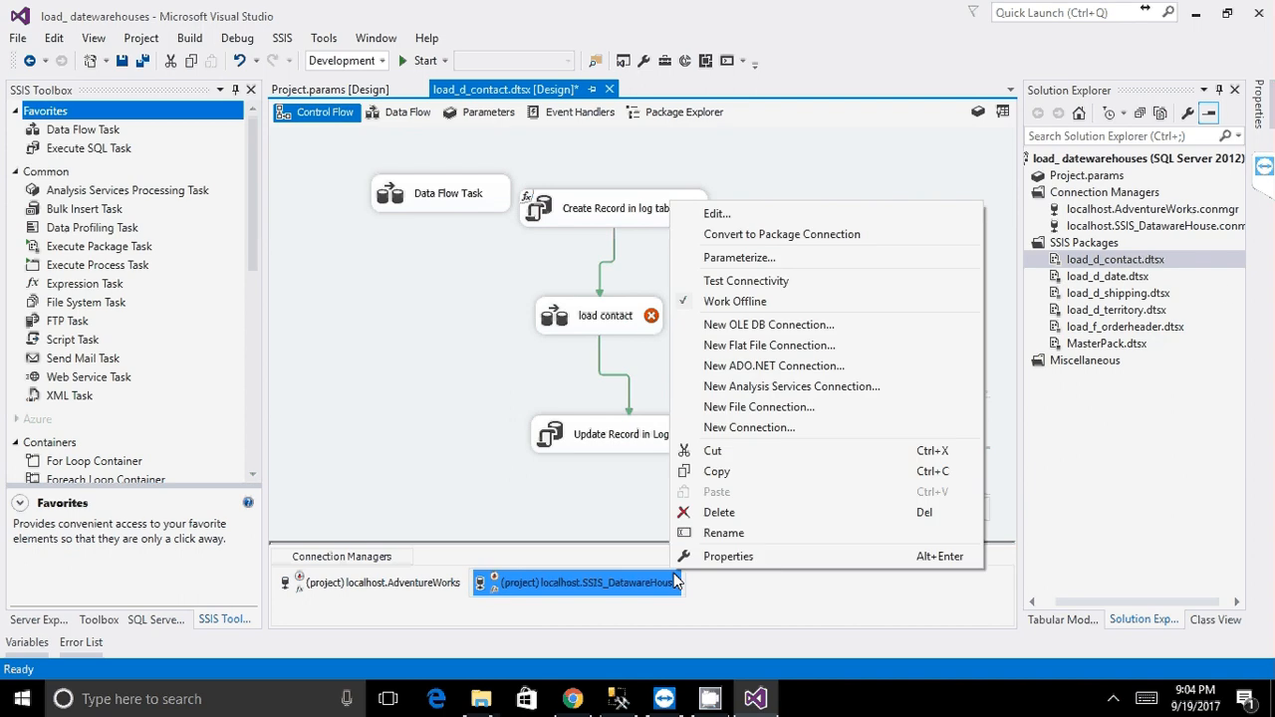
pyautogui.click(728, 556)
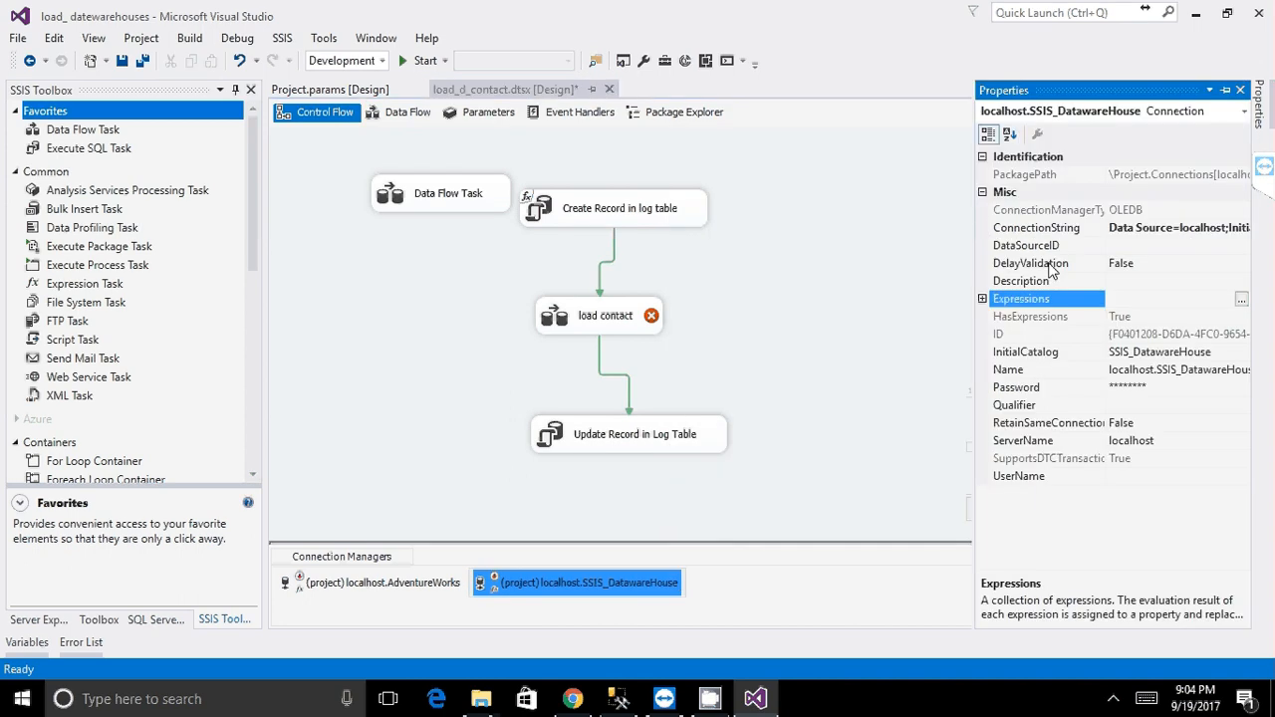
pyautogui.click(982, 299)
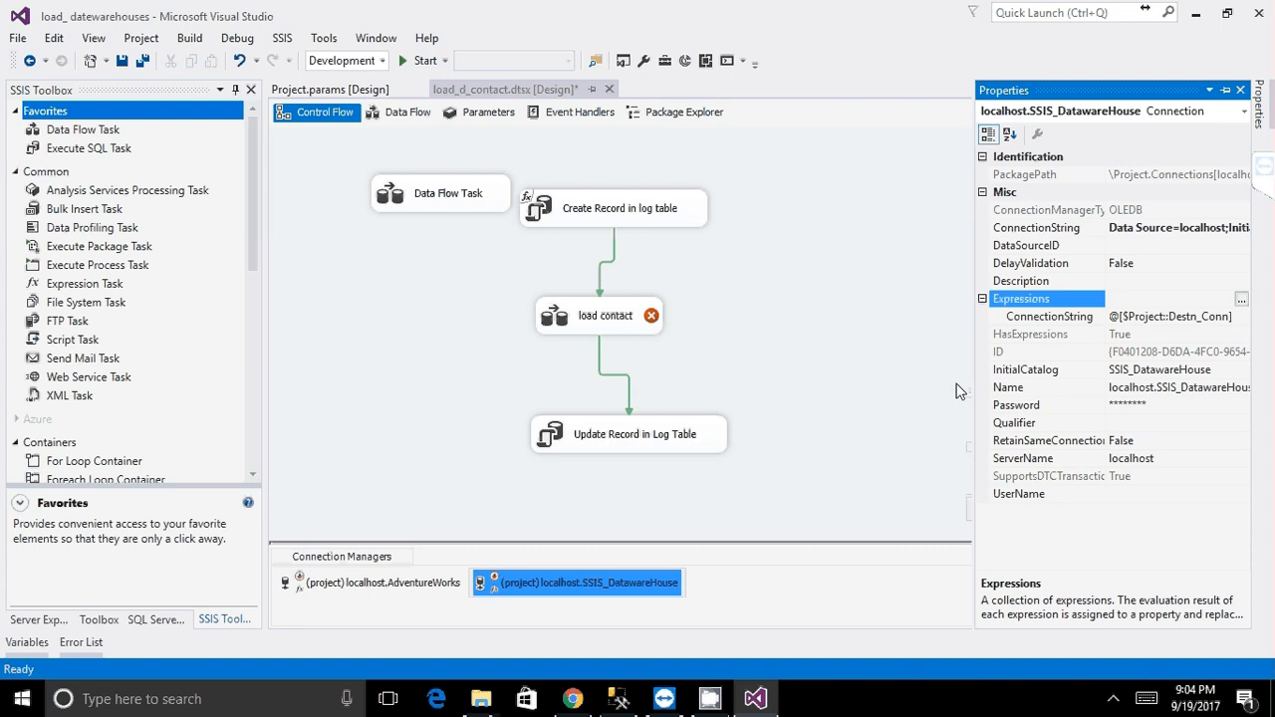
pyautogui.click(868, 396)
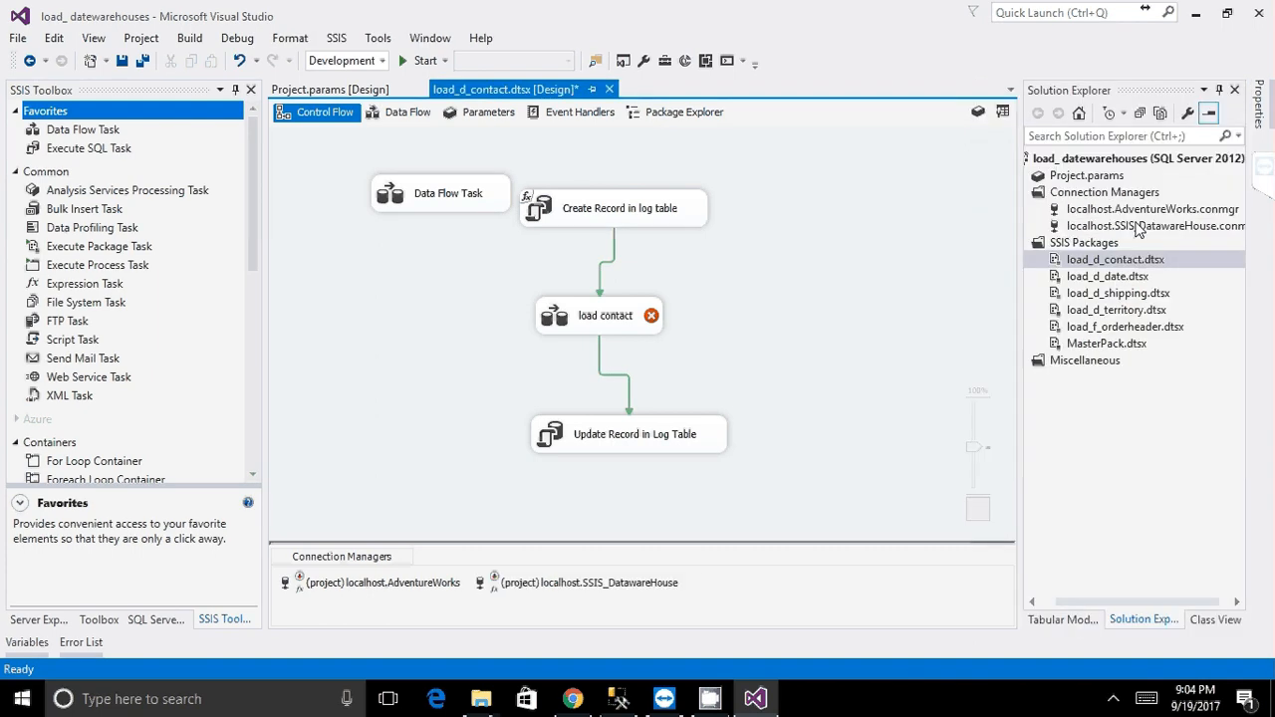
pyautogui.click(549, 586)
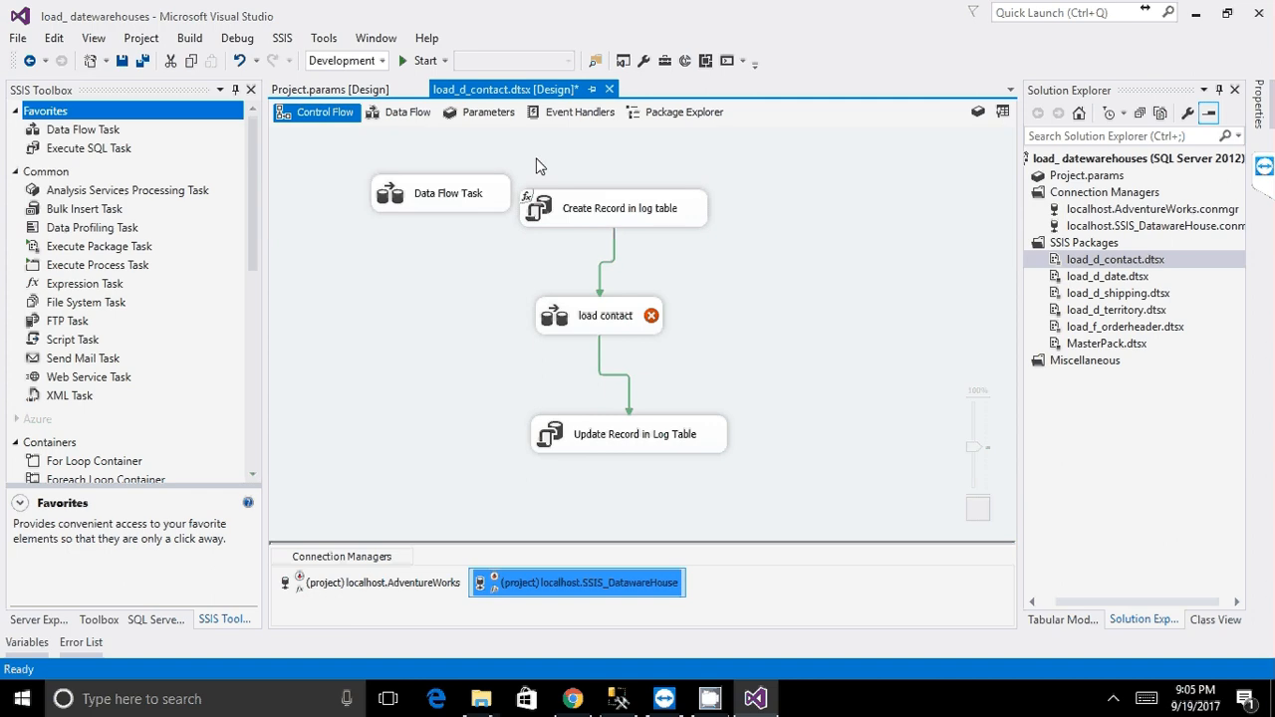
# - View load_d_contact's package parameters, and switch to SQL Server Management Studio and back to Visual Studio
pyautogui.click(487, 113)
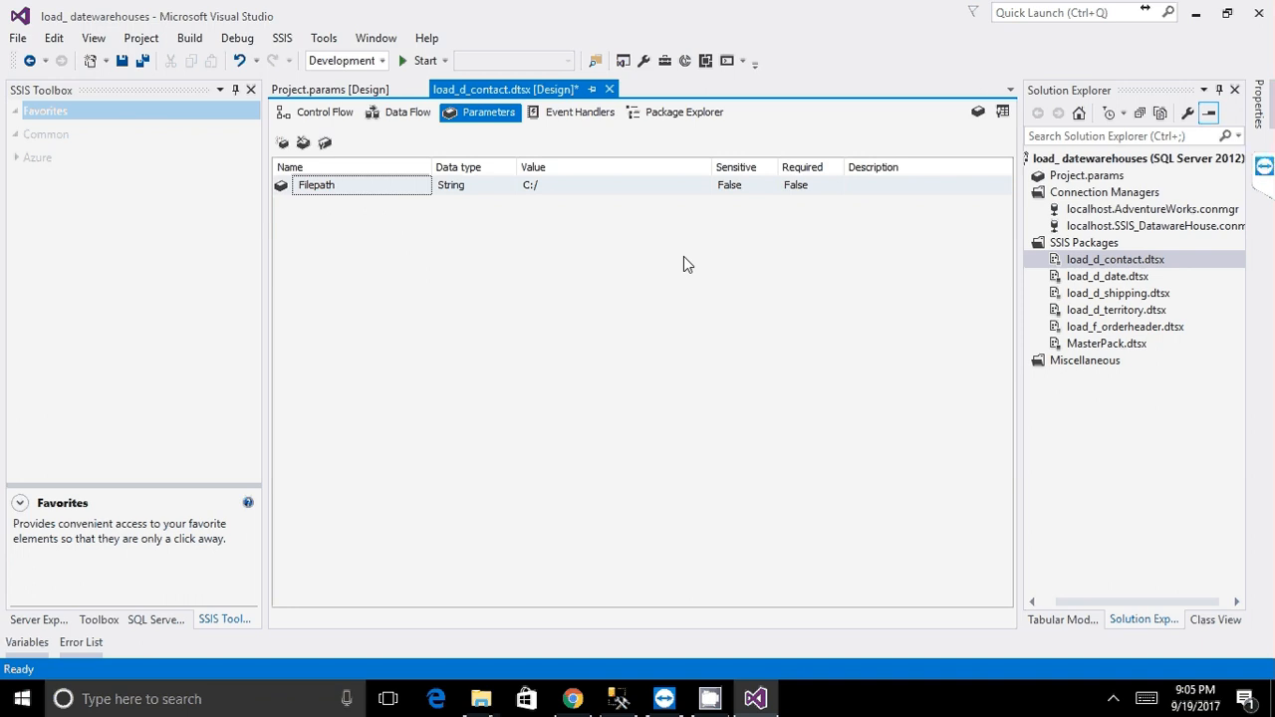
pyautogui.hotkey('alt', 'Tab')
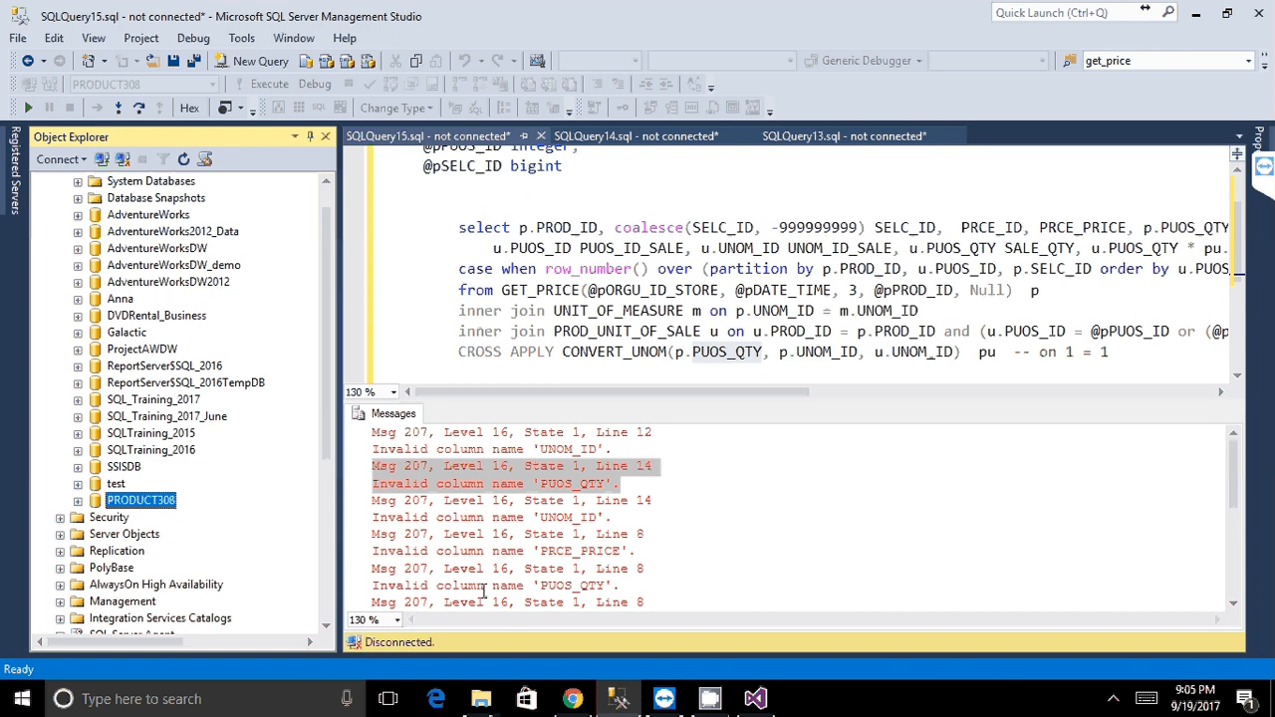
pyautogui.hotkey('alt', 'Tab')
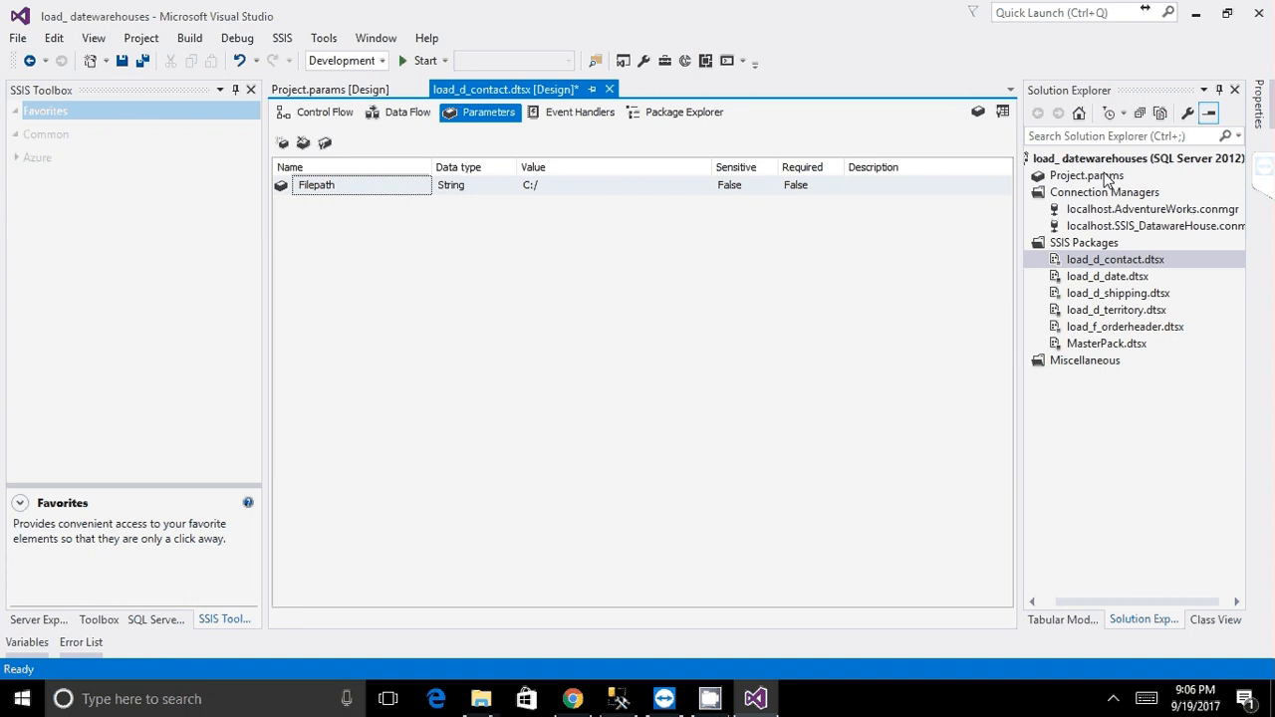
# - Clear the value of the Filepath package parameter in load_d_contact
pyautogui.click(551, 187)
pyautogui.moveTo(550, 189); pyautogui.dragTo(337, 191)
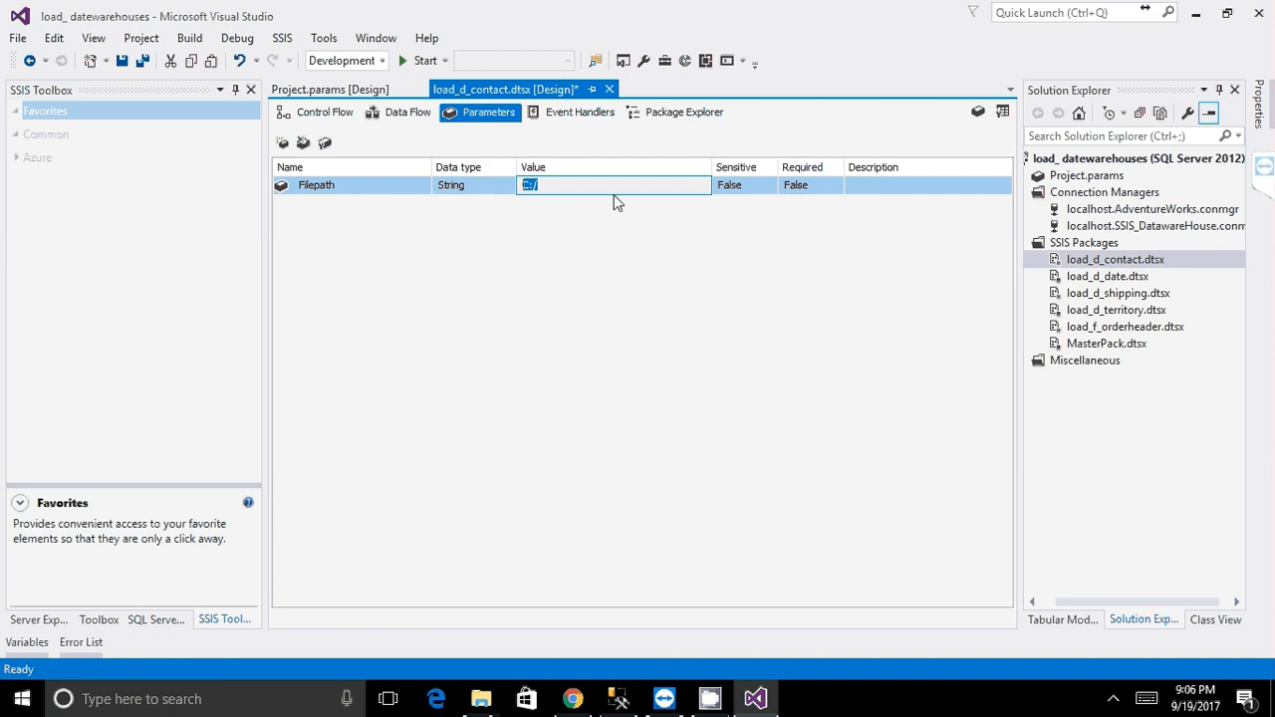
pyautogui.press('BackSpace')
pyautogui.press('Return')
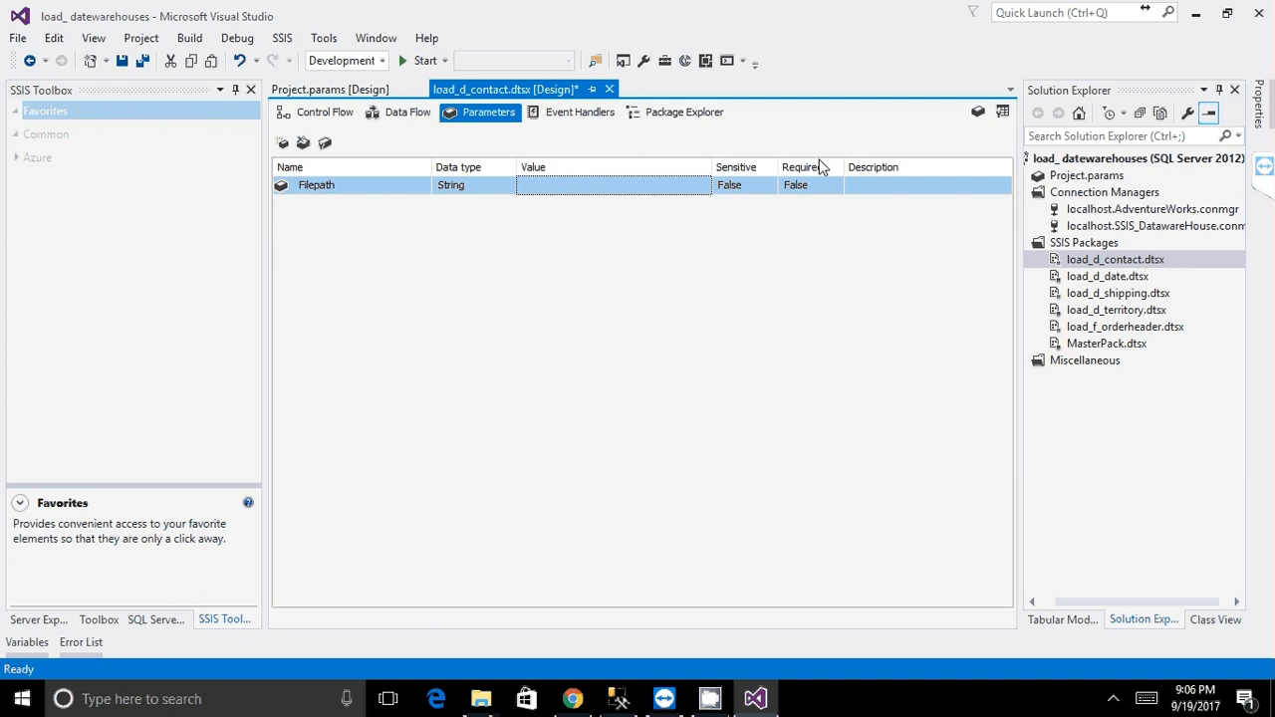
pyautogui.click(604, 191)
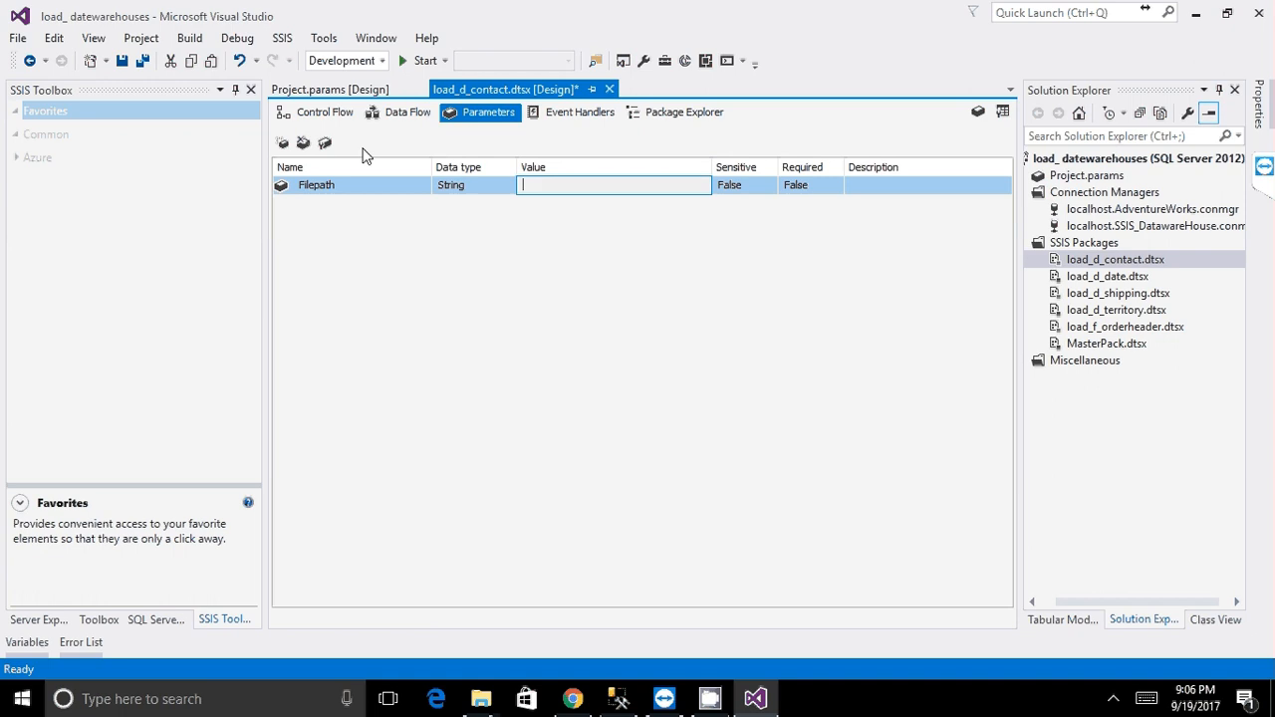
# - Check the ConnectionString expression of the localhost.SSIS_DatawareHouse connection from load_d_contact's data flow
pyautogui.click(405, 117)
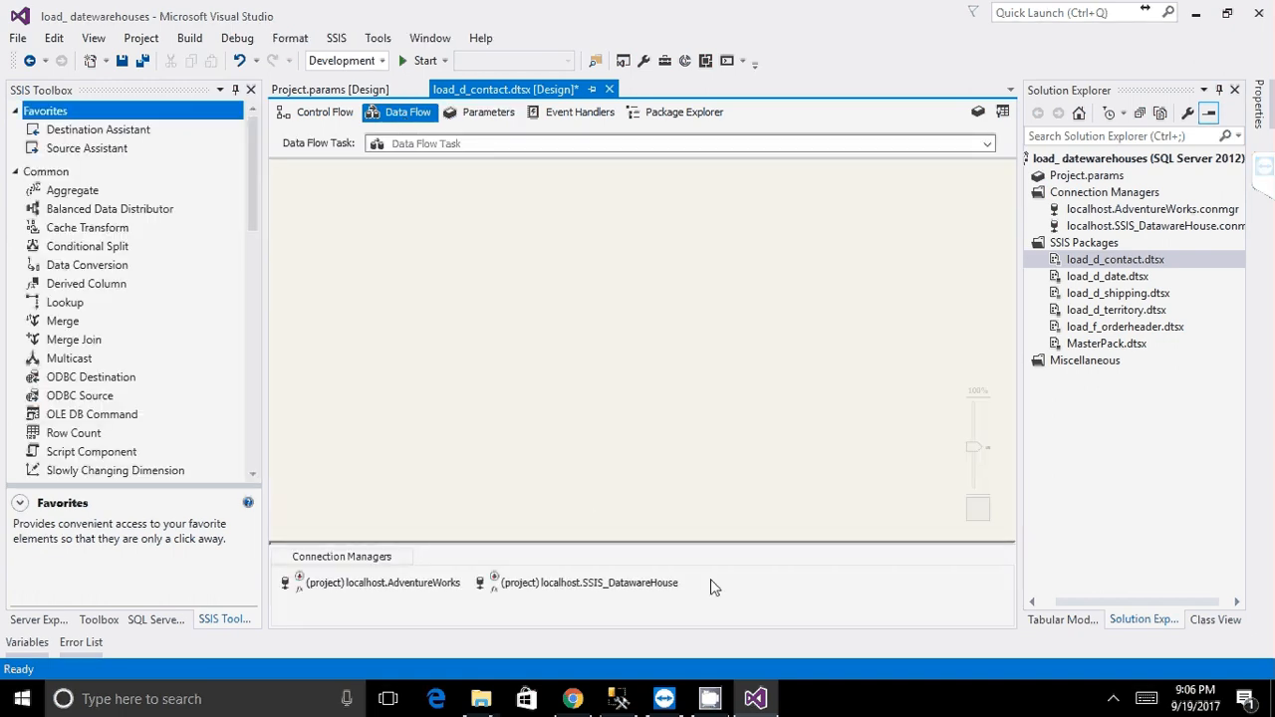
pyautogui.rightClick(634, 583)
pyautogui.click(686, 567)
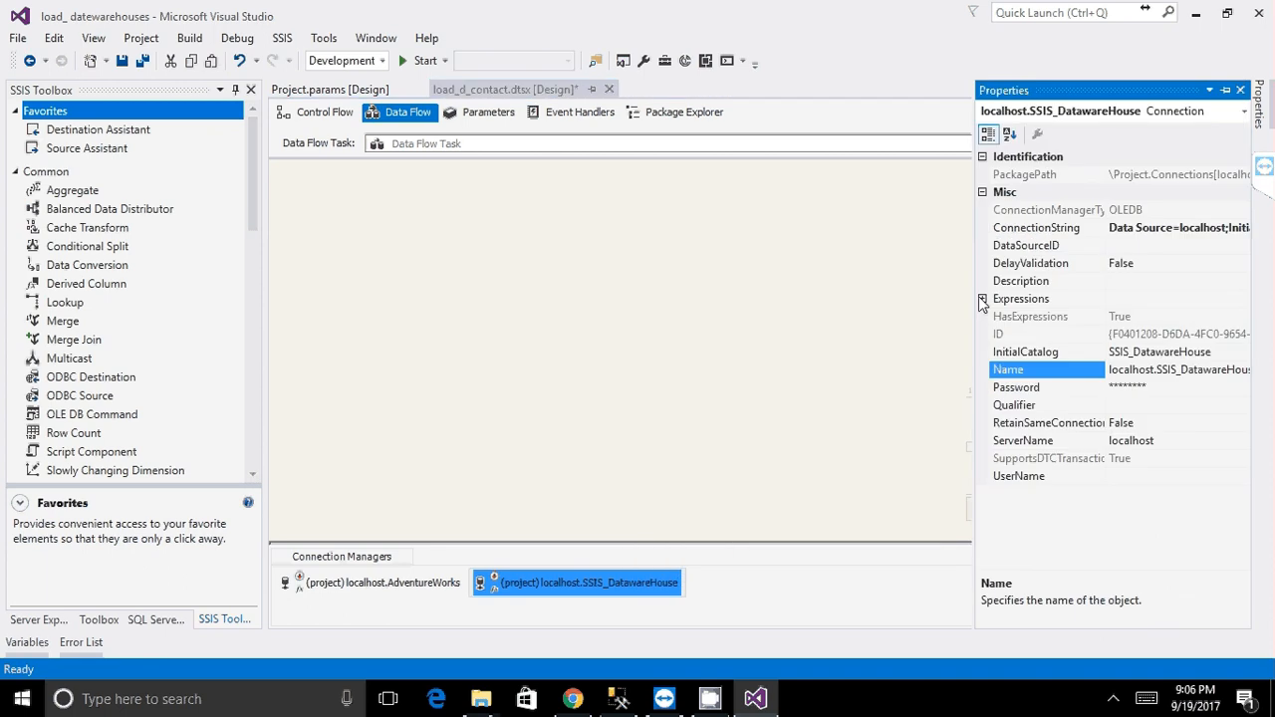
pyautogui.click(982, 299)
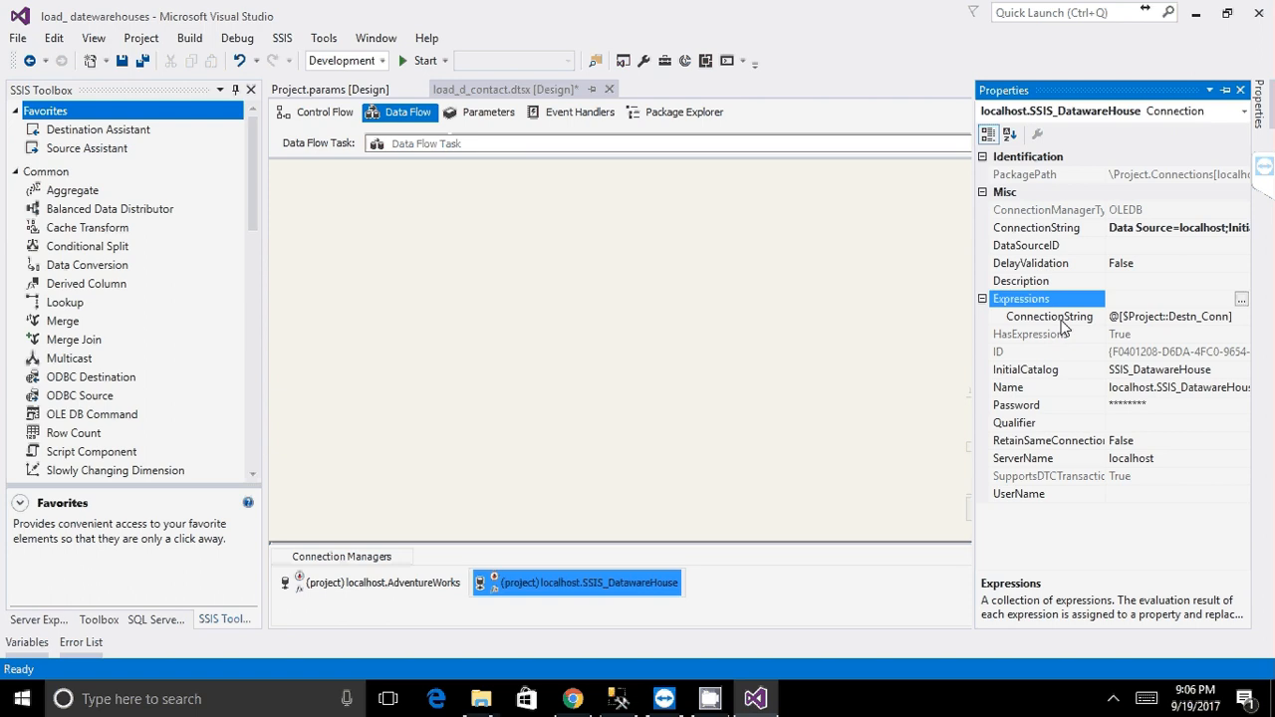
pyautogui.click(723, 585)
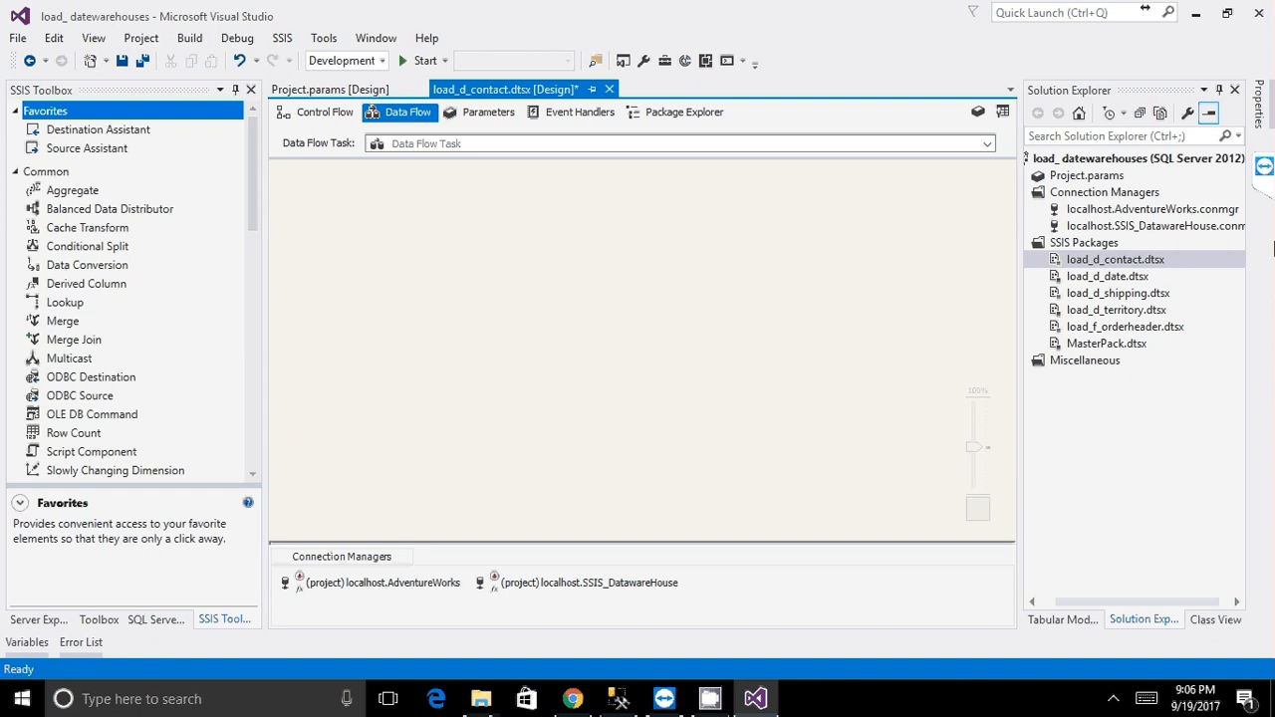
# - View load_d_contact's package parameters, and open the load_d_shipping and load_d_territory packages
pyautogui.click(1267, 169)
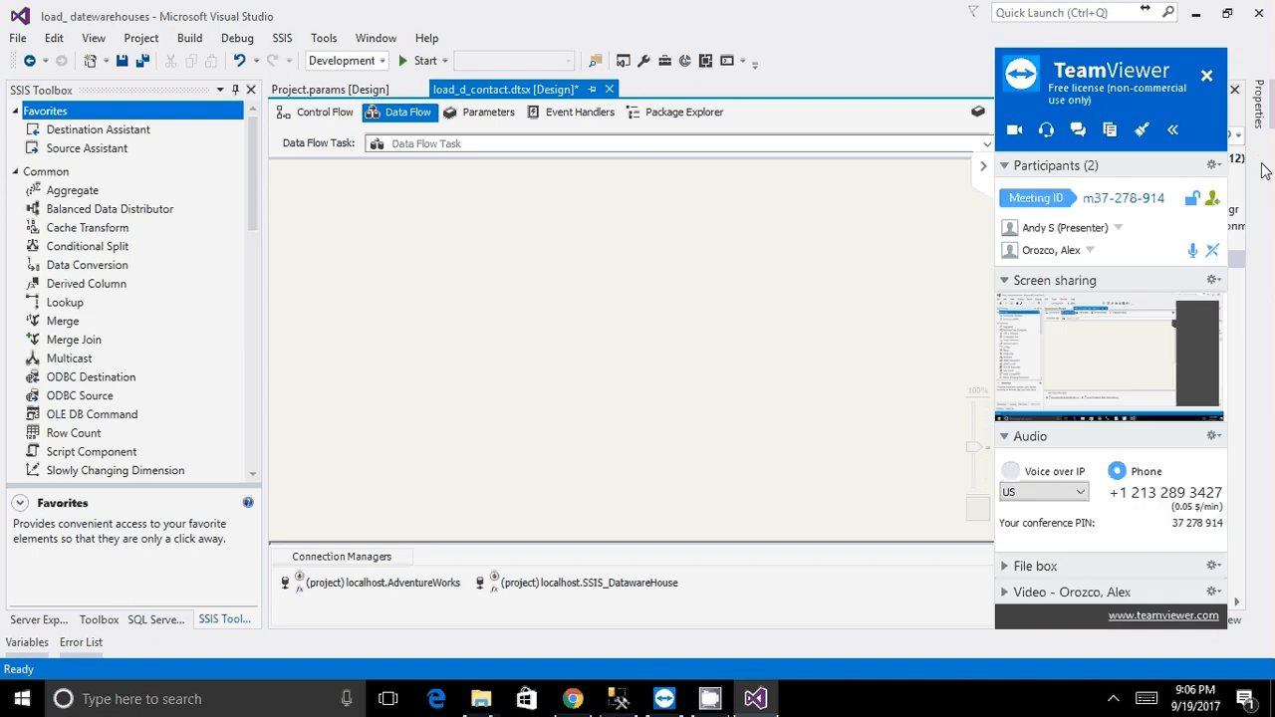
pyautogui.moveTo(1101, 87); pyautogui.dragTo(1175, 78)
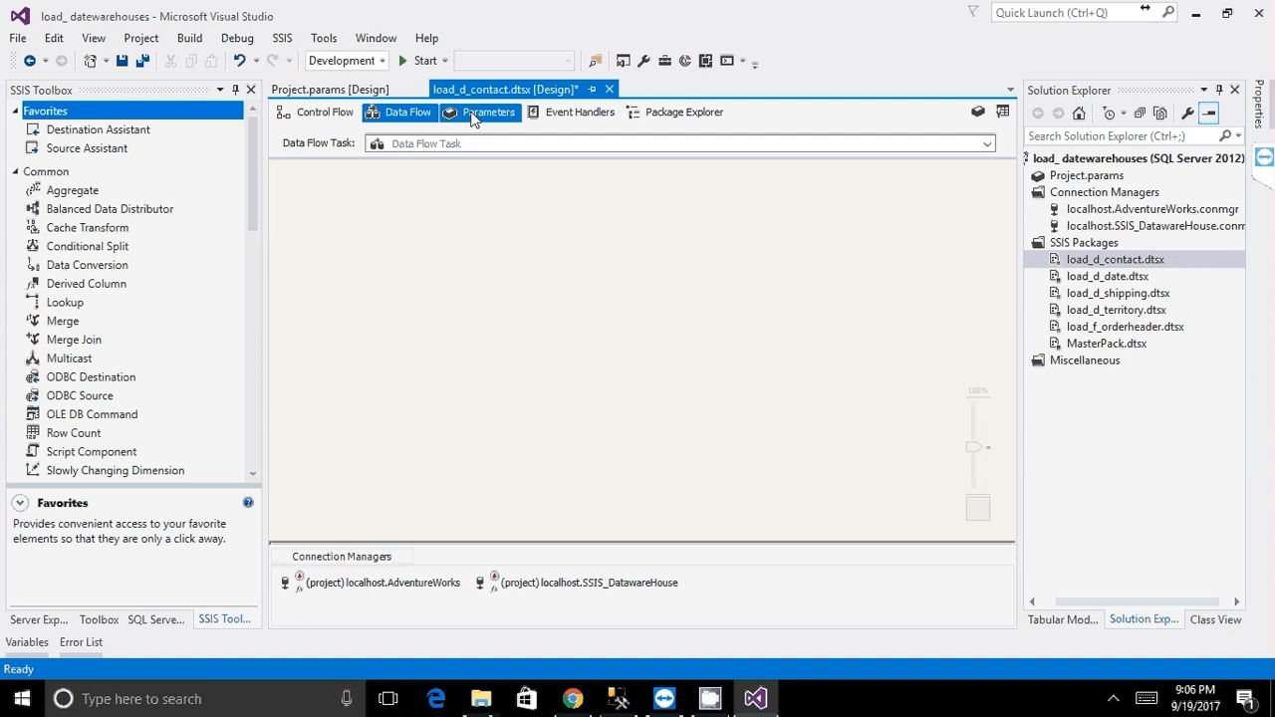
pyautogui.click(474, 119)
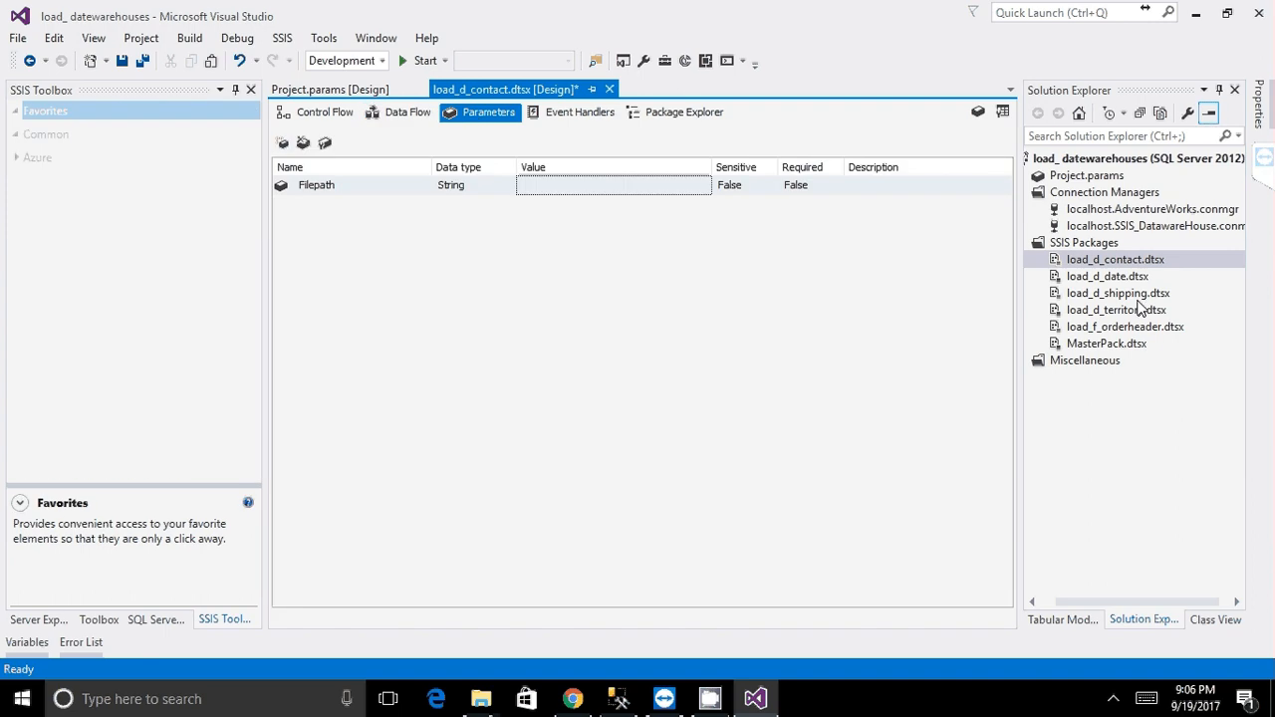
pyautogui.click(1135, 295)
pyautogui.doubleClick(1134, 295)
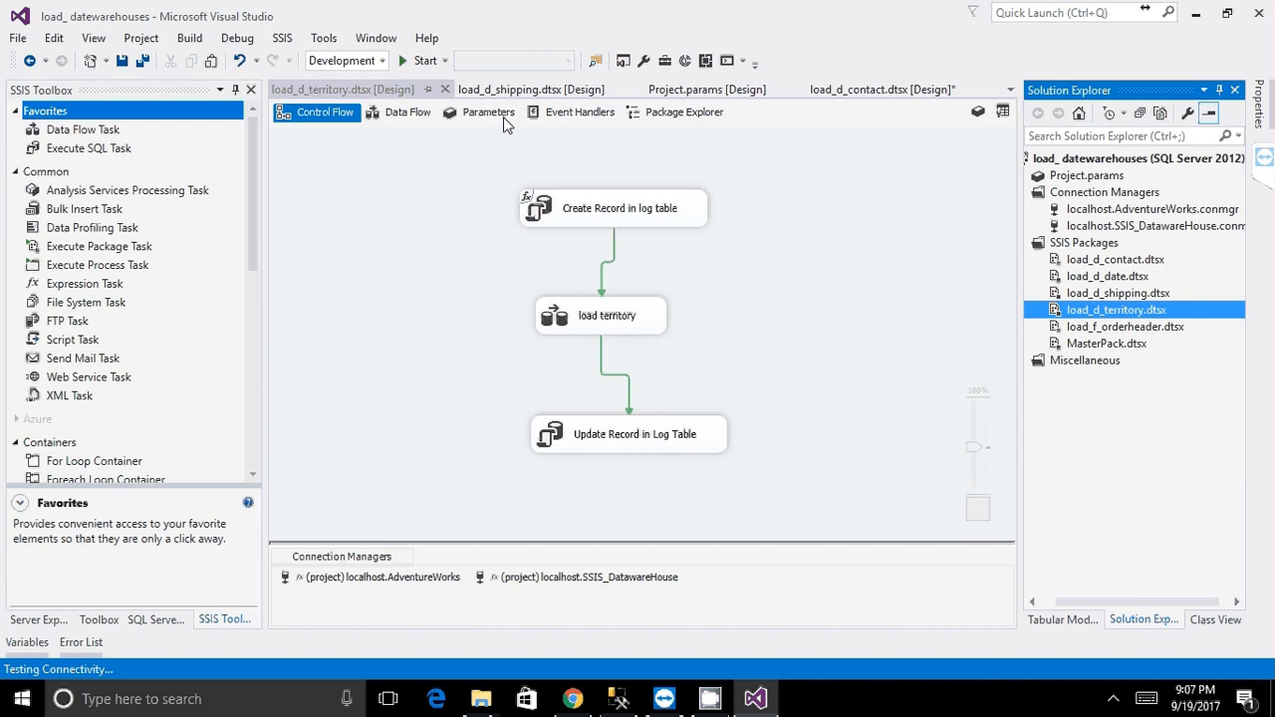
# - Assign the other TeamViewer meeting participant as presenter and dismiss the handover notice
pyautogui.click(1262, 168)
pyautogui.click(1100, 241)
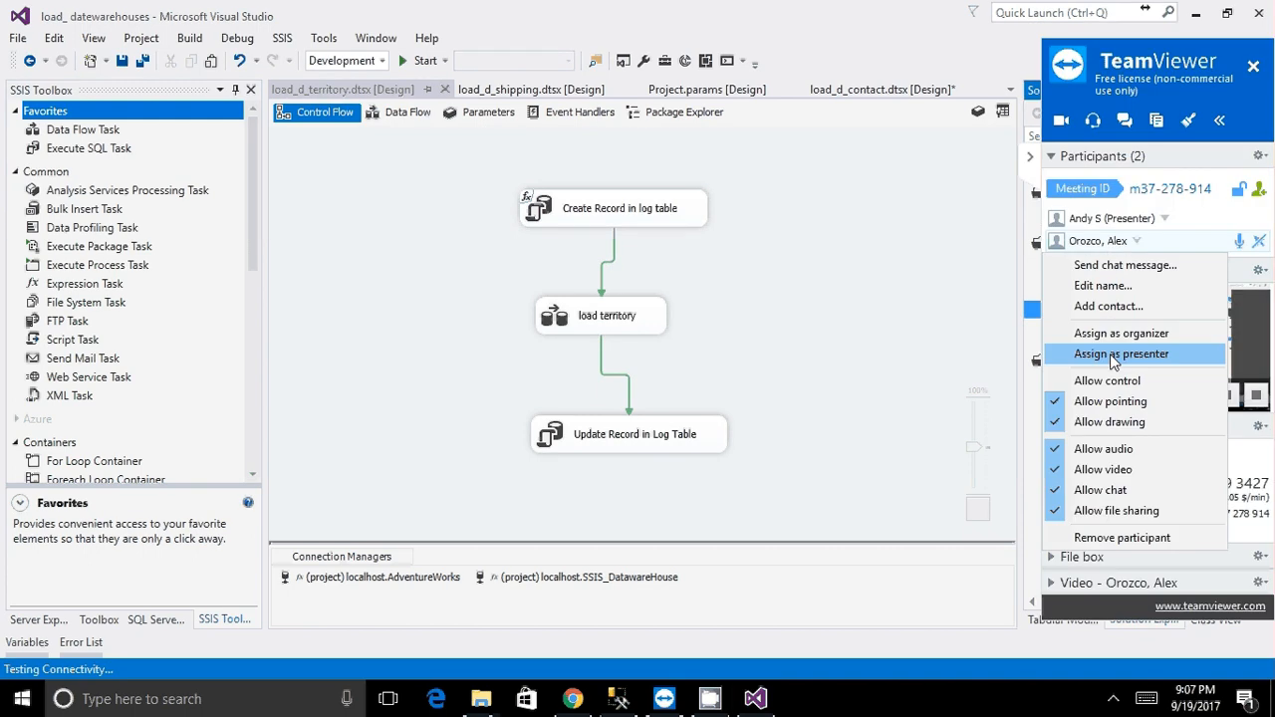
pyautogui.click(1113, 355)
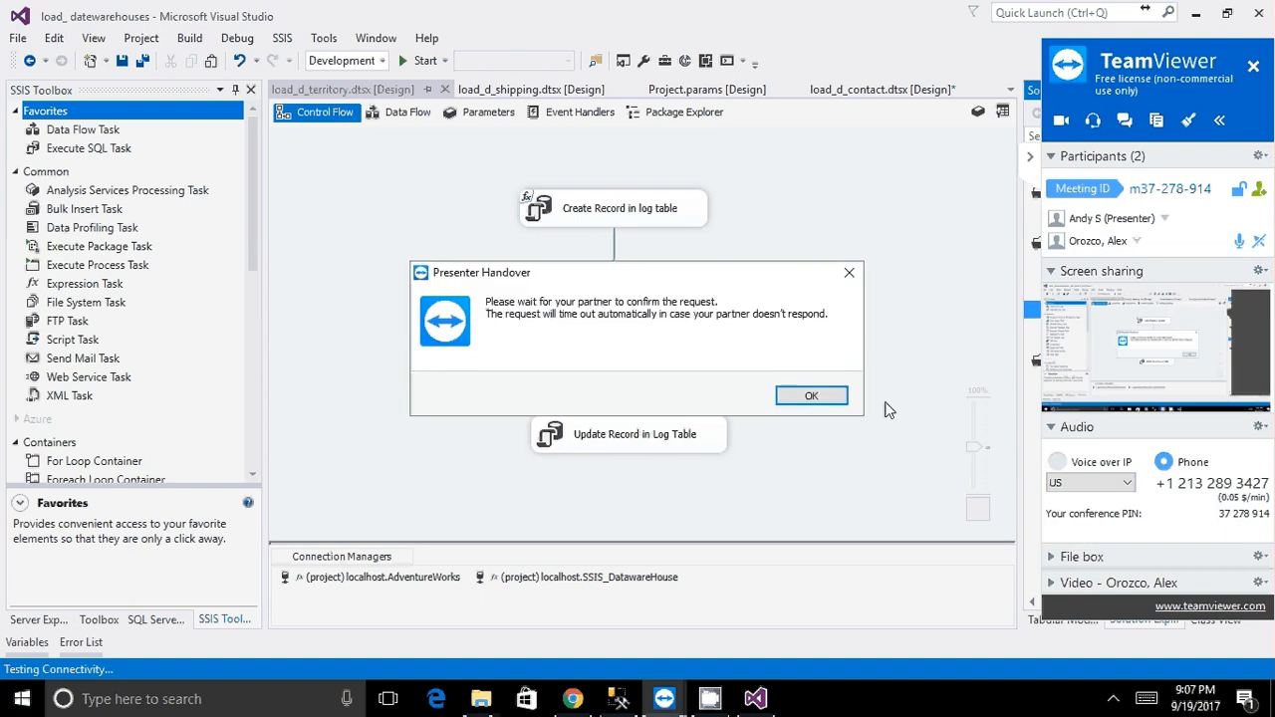
pyautogui.click(809, 395)
pyautogui.click(1033, 157)
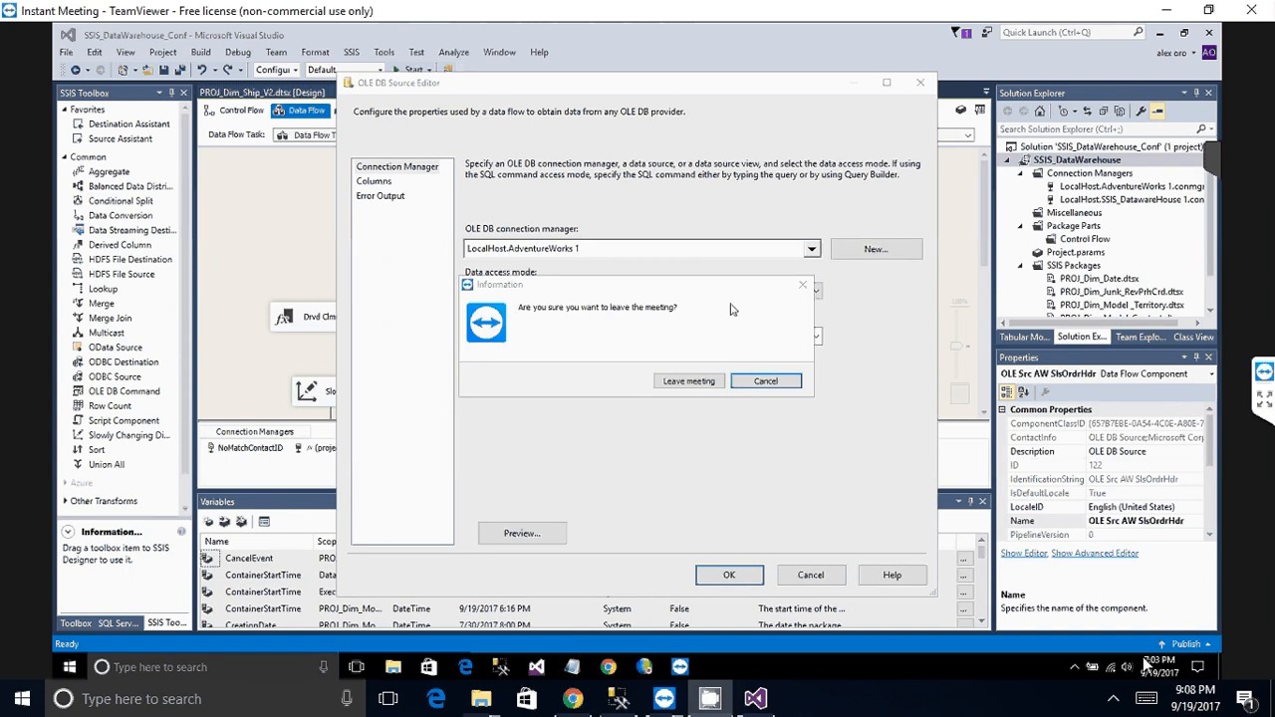
# - Check the TeamViewer meeting window, return to Visual Studio, and open the load_f_orderheader package
pyautogui.click(755, 698)
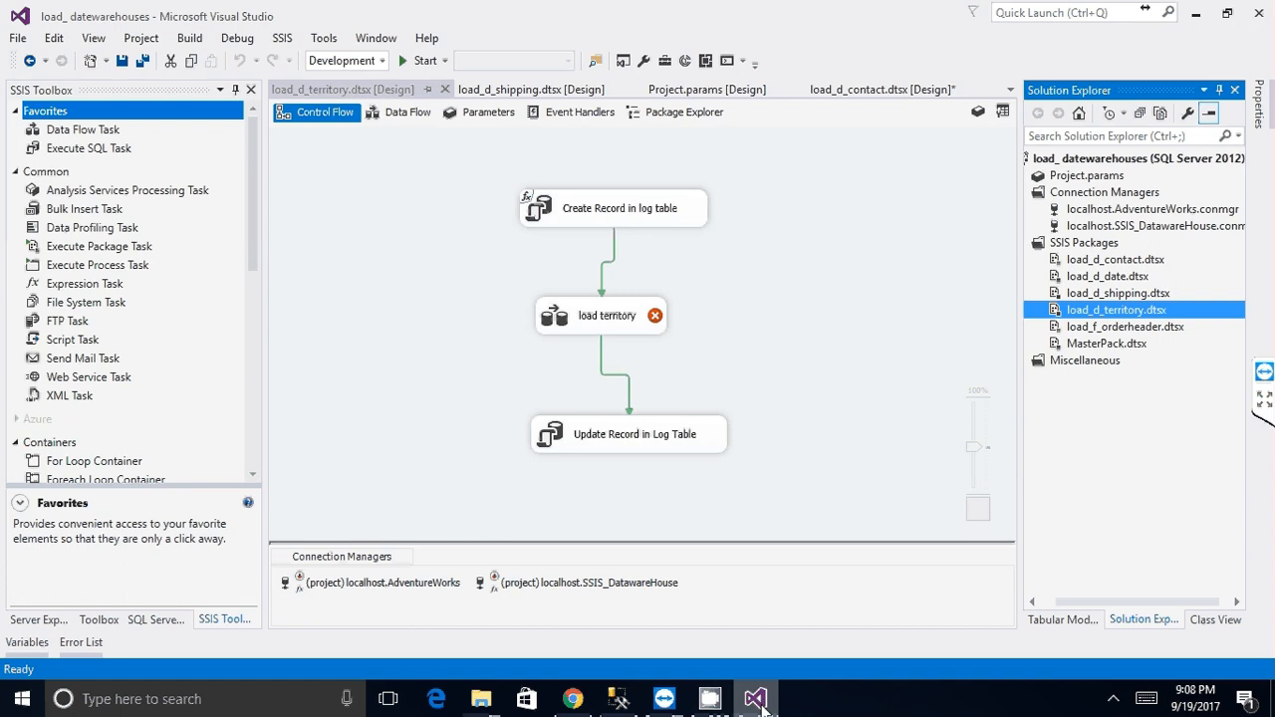
pyautogui.click(762, 708)
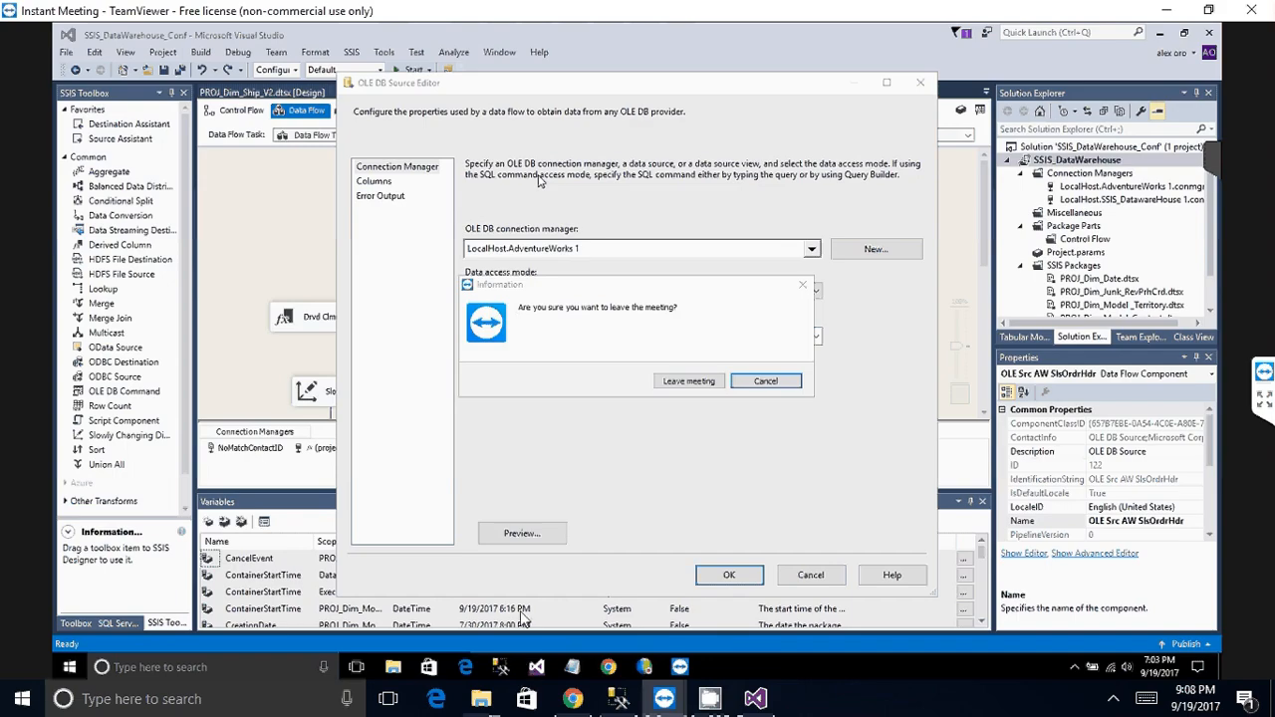
pyautogui.hotkey('alt', 'Tab')
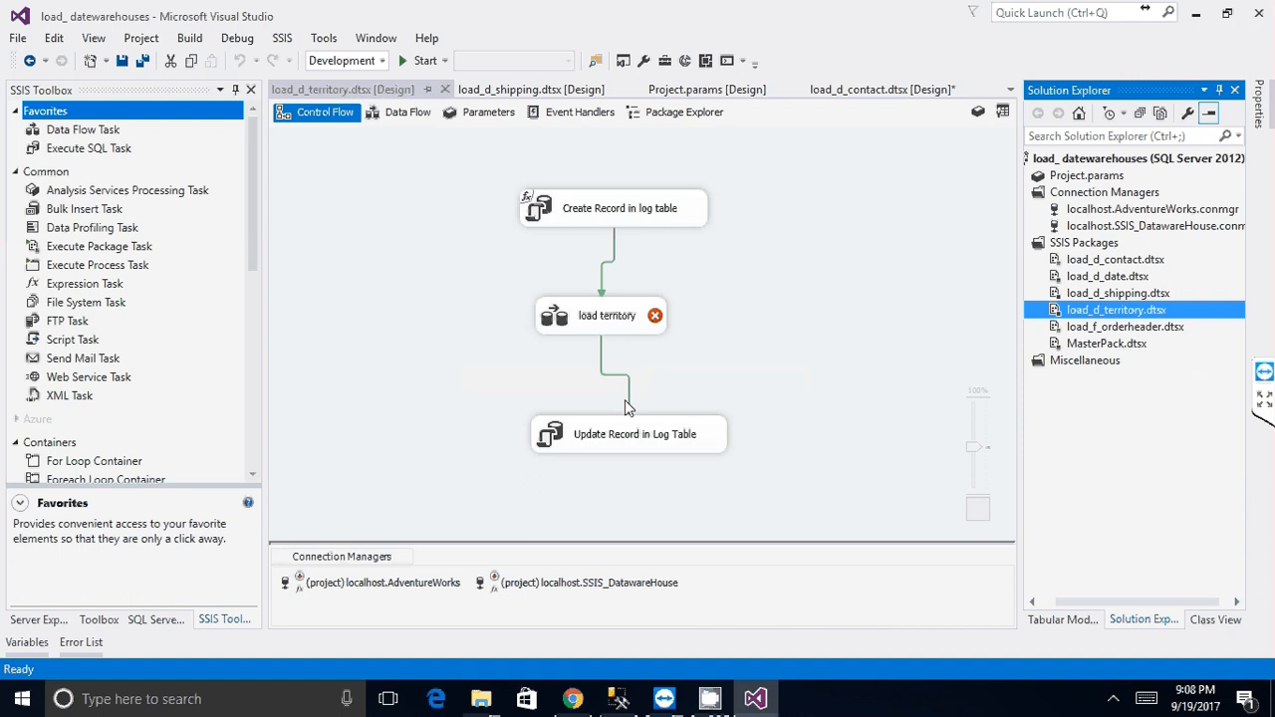
pyautogui.click(755, 700)
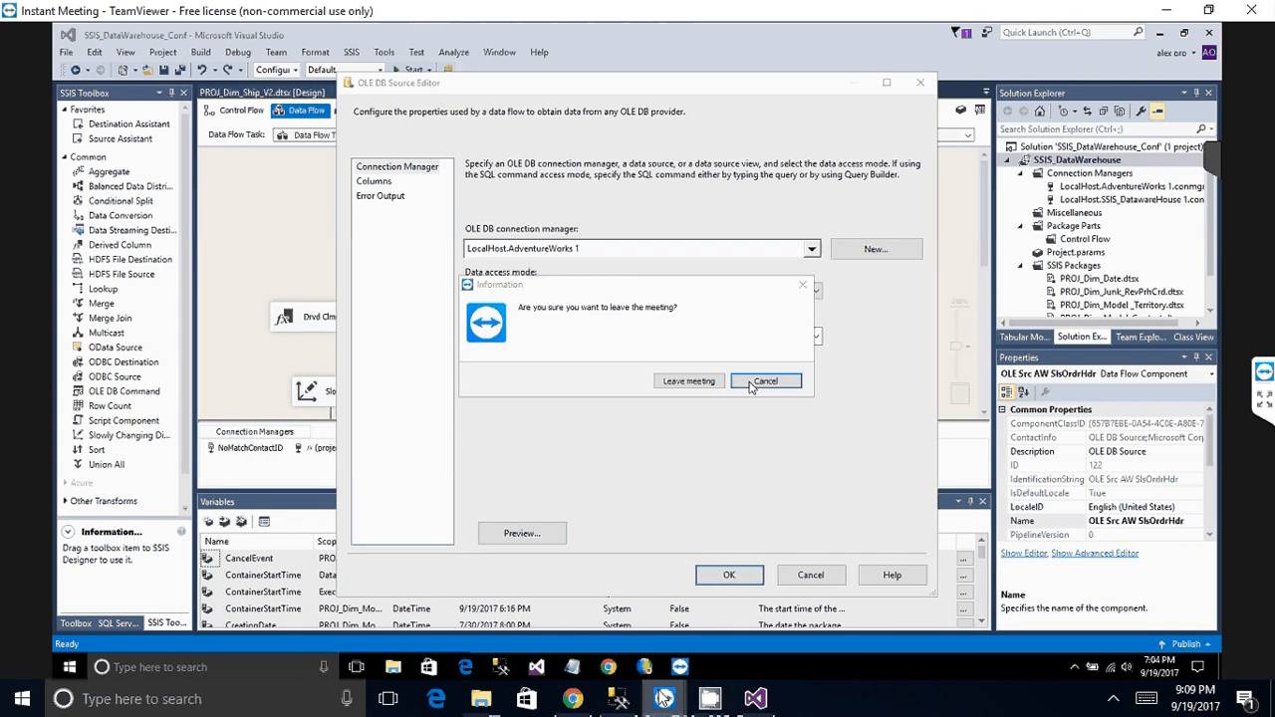
pyautogui.moveTo(664, 699)
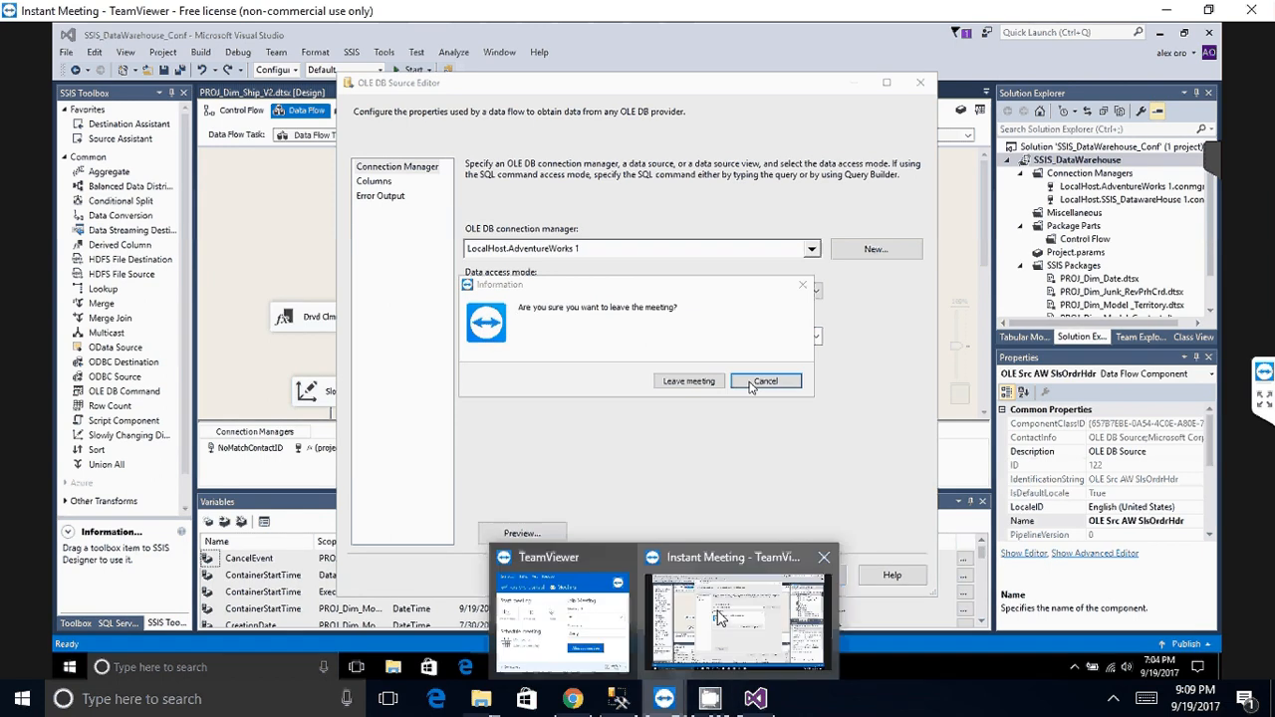
pyautogui.click(755, 699)
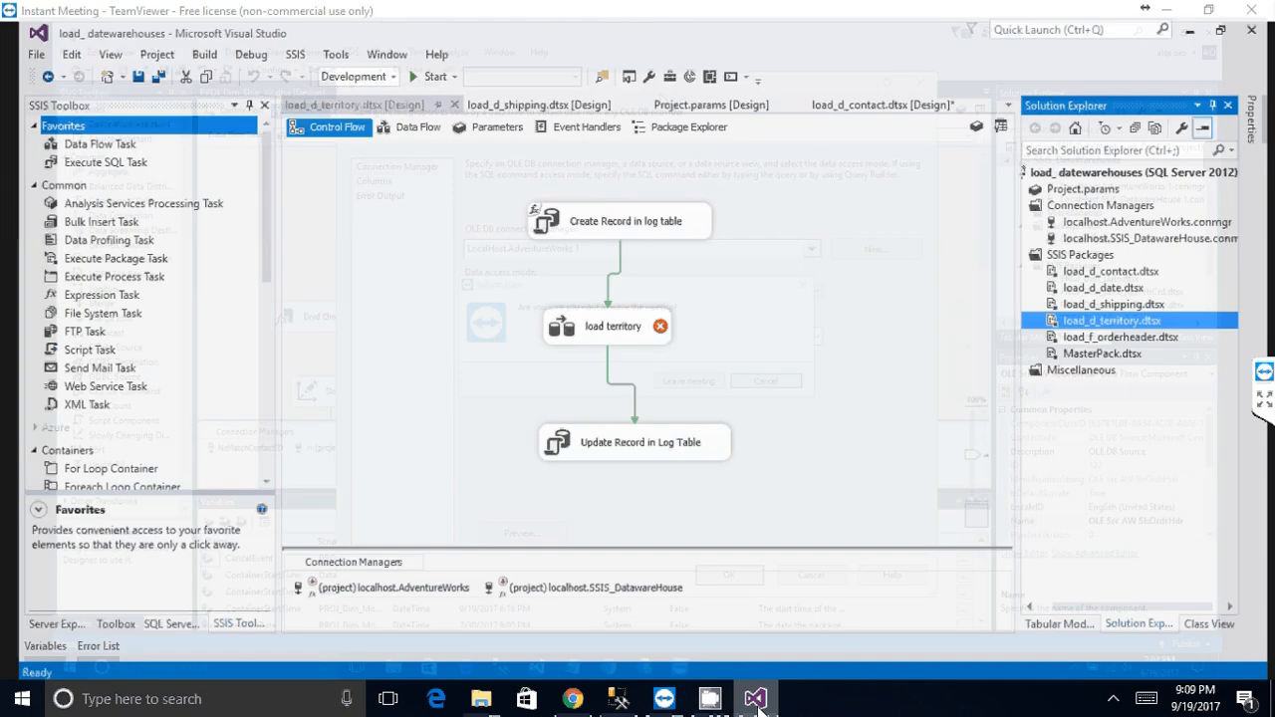
pyautogui.click(1123, 328)
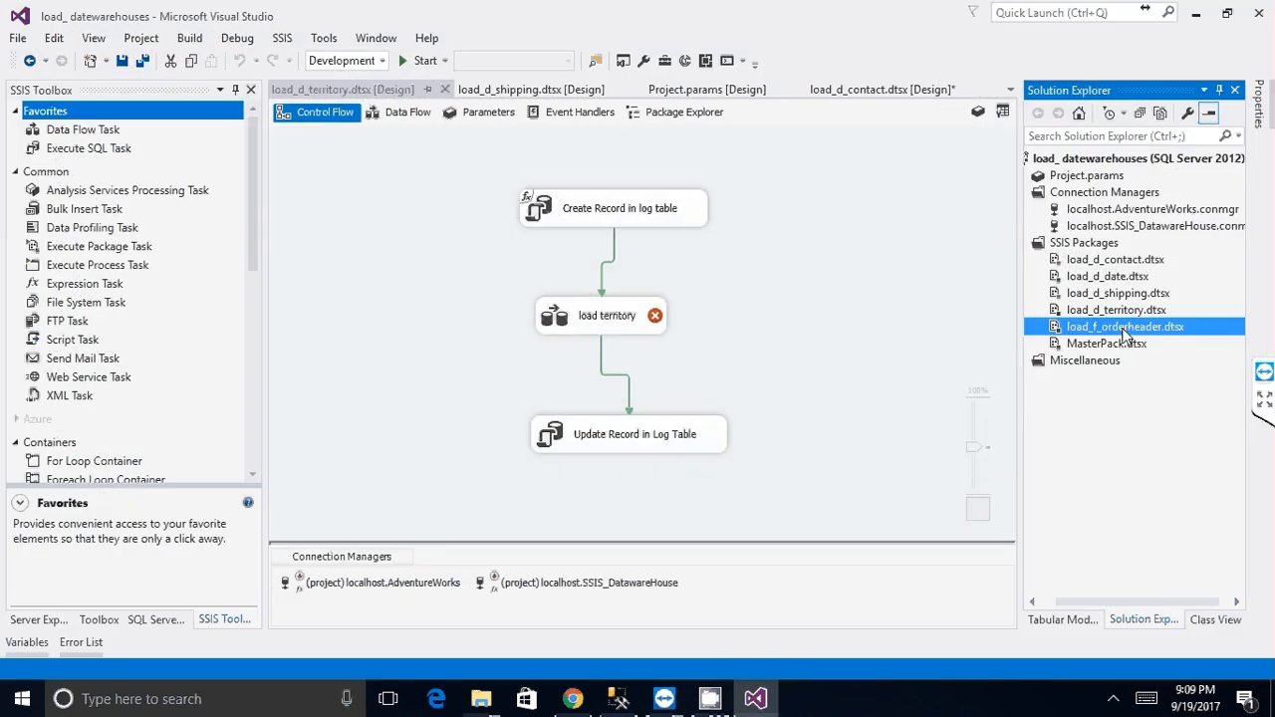
pyautogui.doubleClick(1126, 328)
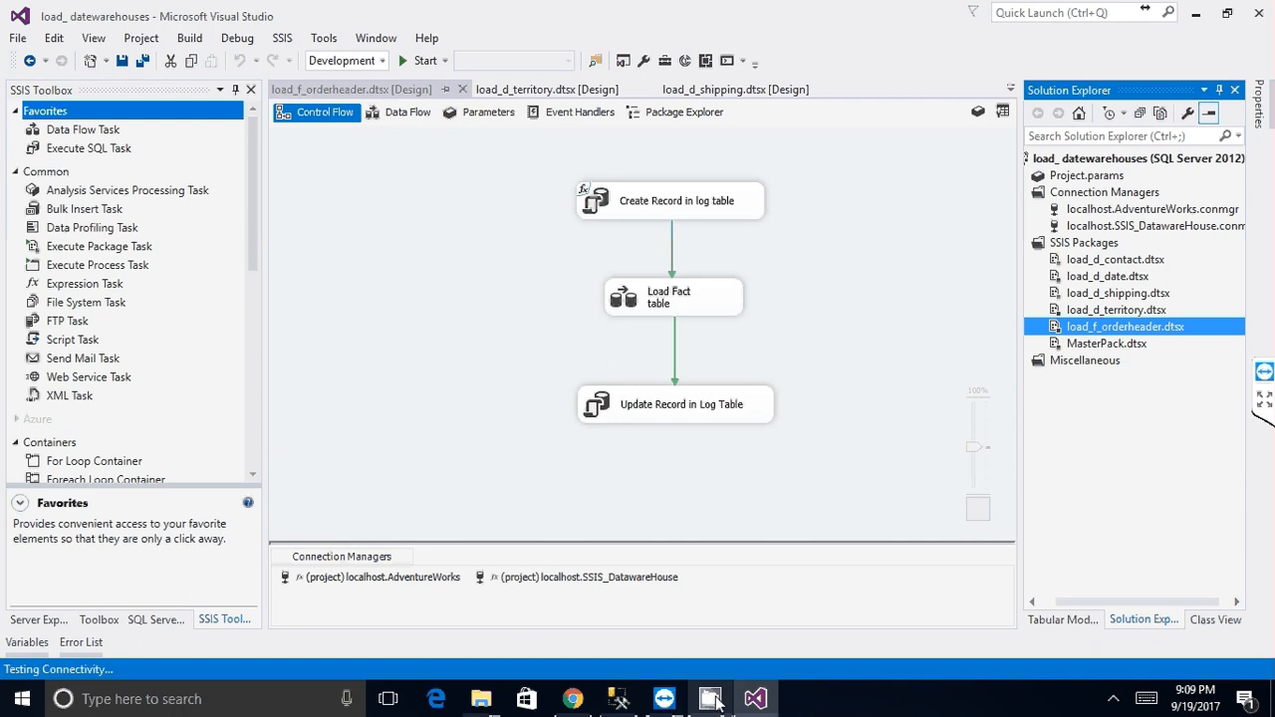
# - Look at the shared screen in the TeamViewer meeting and switch back to Visual Studio
pyautogui.moveTo(672, 703)
pyautogui.click(732, 627)
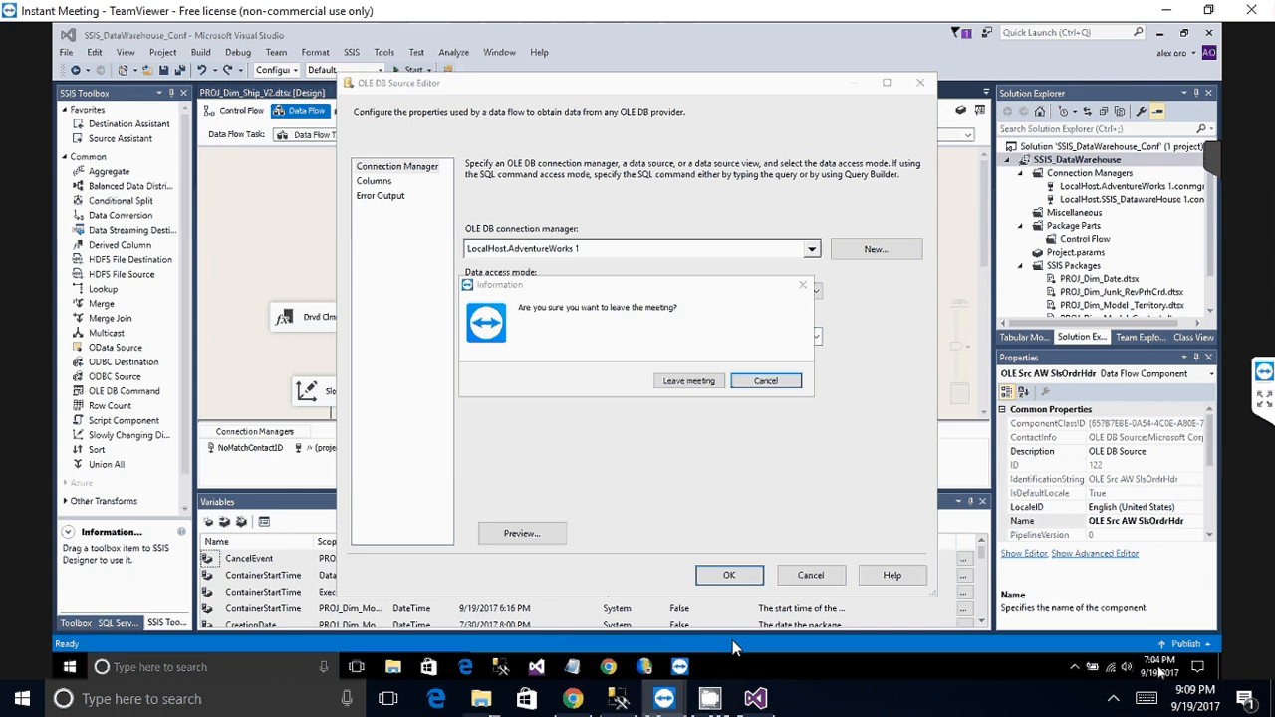
pyautogui.click(756, 698)
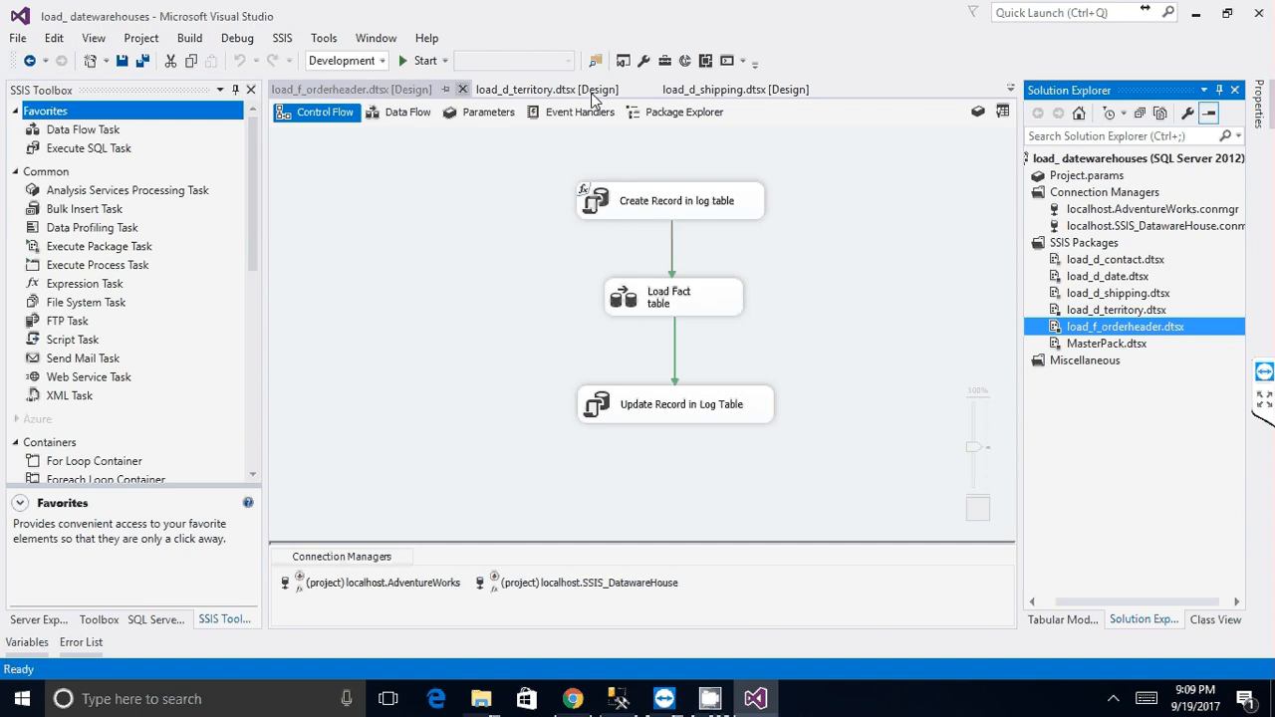
# - Close the load_f_orderheader, load_d_shipping and load_d_territory package designers
pyautogui.click(533, 96)
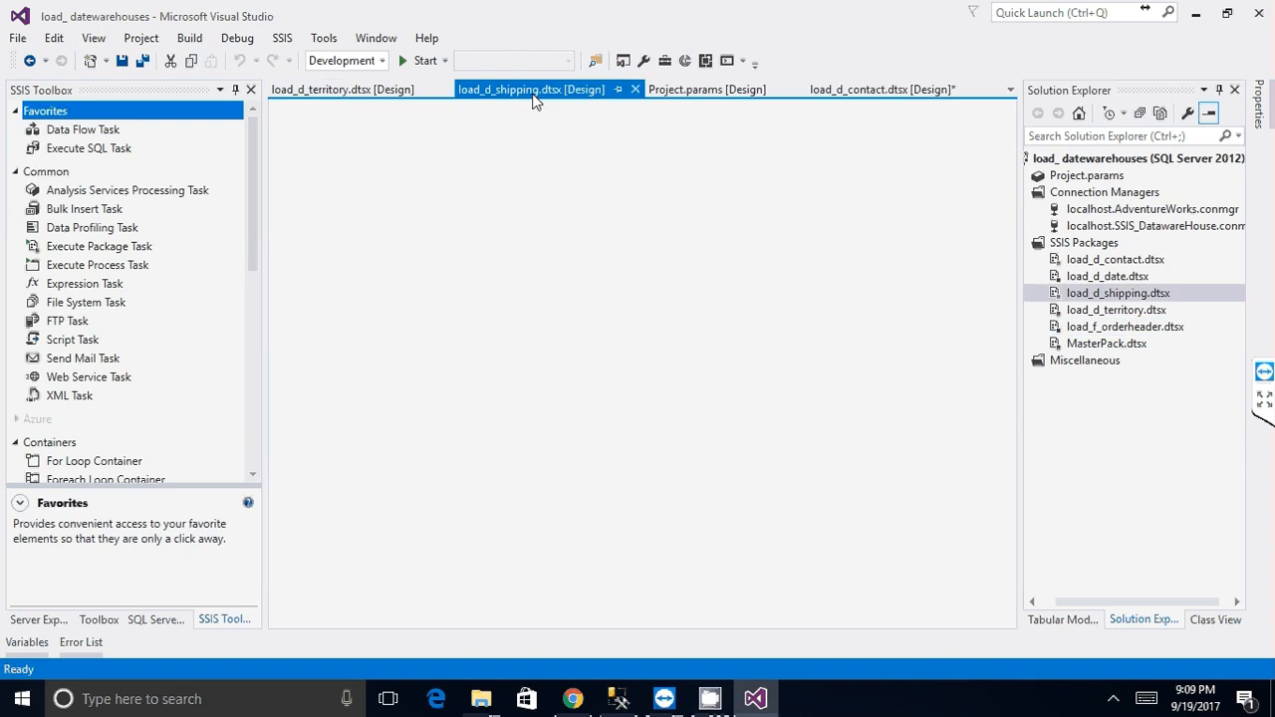
pyautogui.click(634, 91)
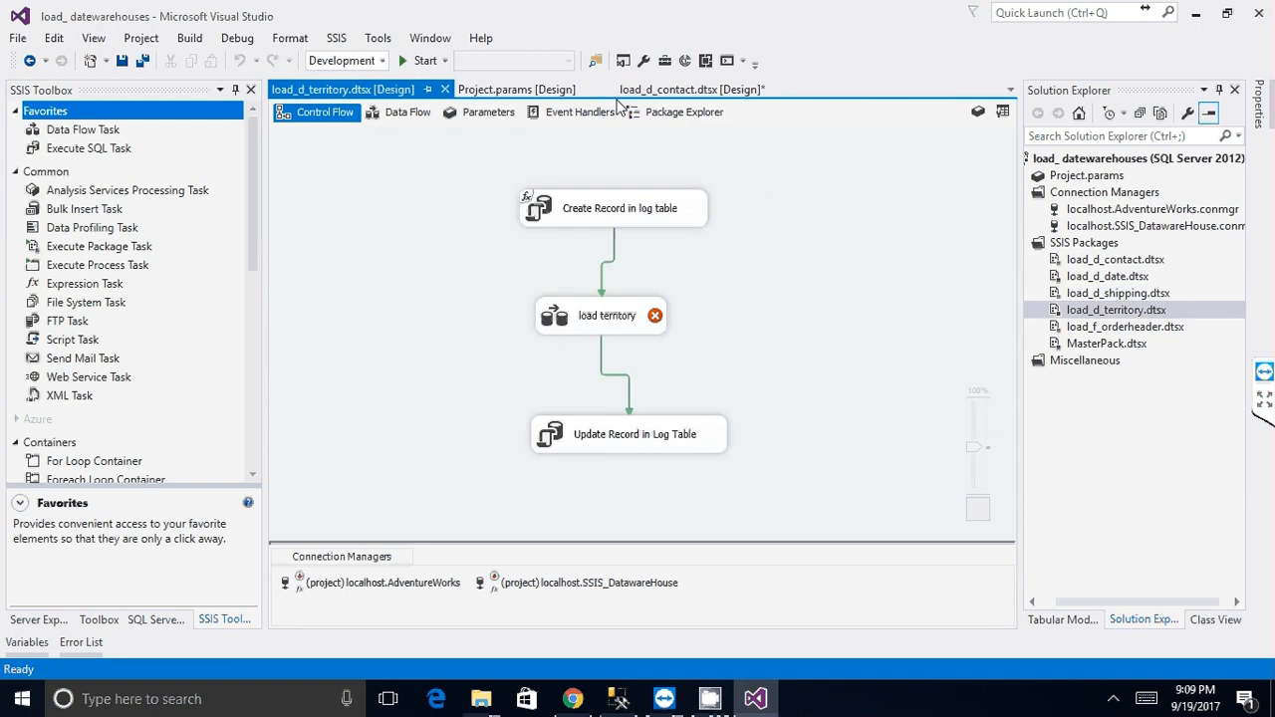
pyautogui.moveTo(349, 90); pyautogui.dragTo(539, 93)
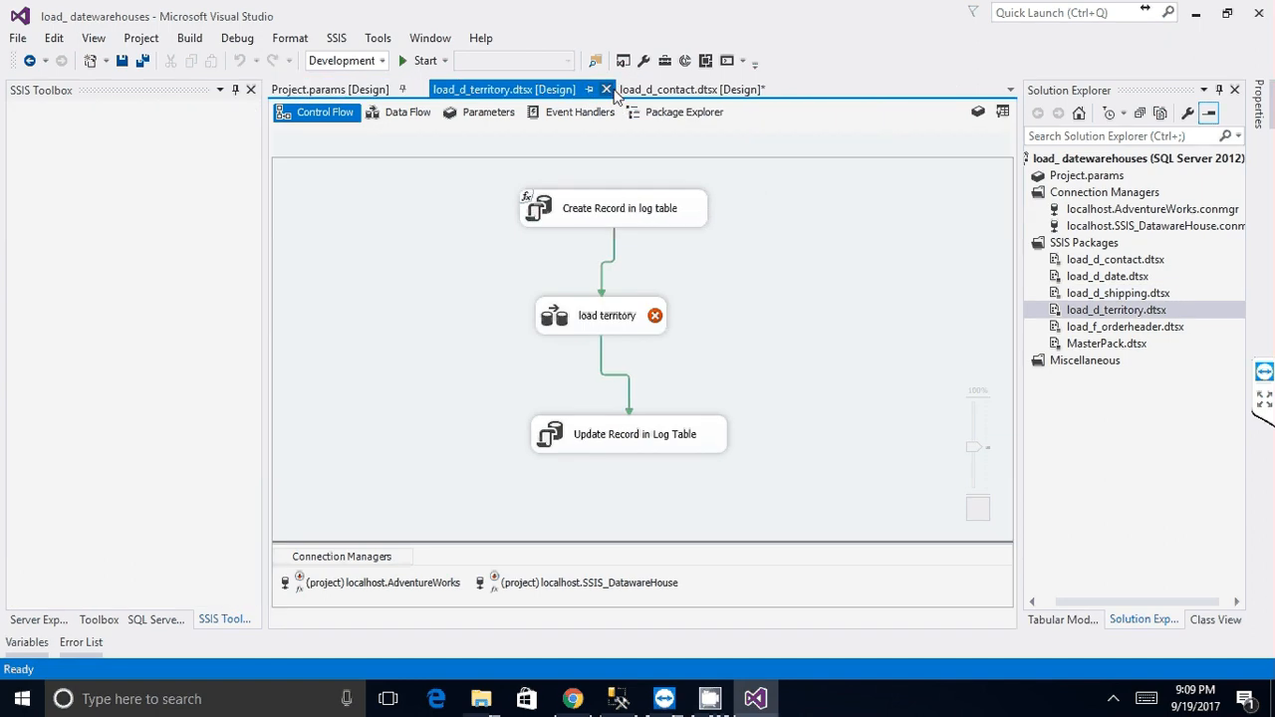
pyautogui.click(605, 90)
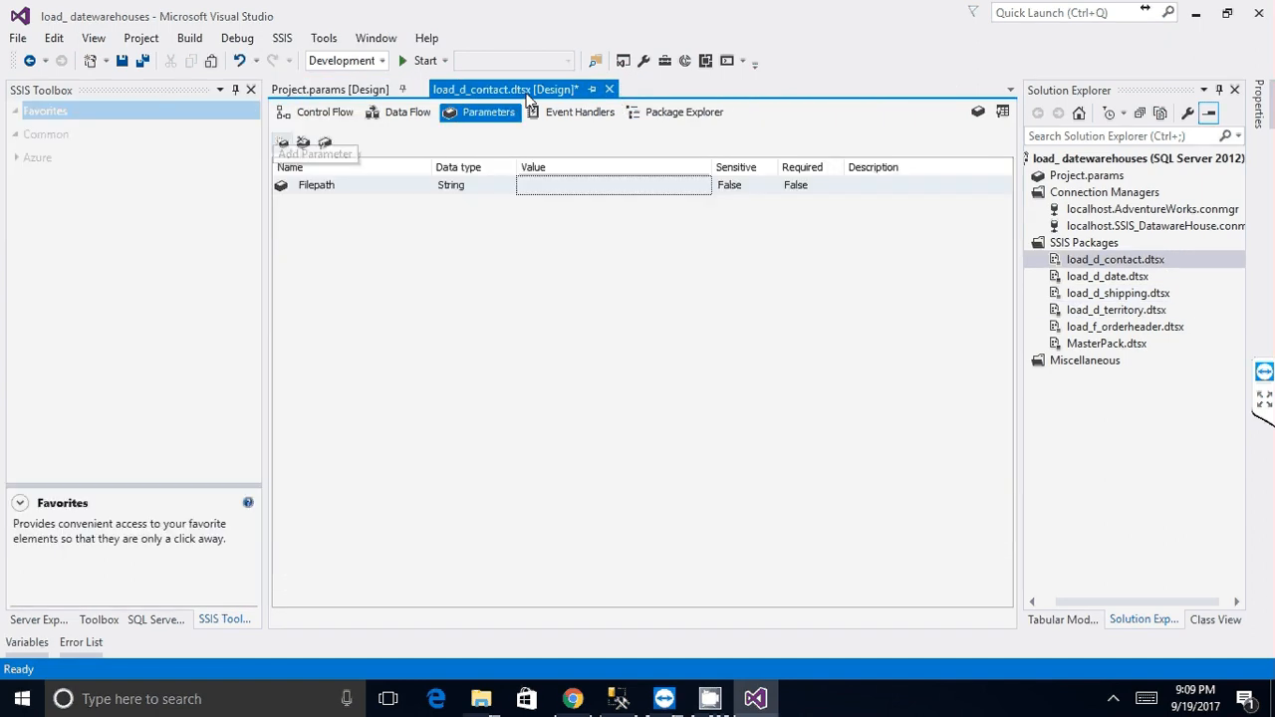
# - Show load_d_contact's control flow, and close the package with its changes saved
pyautogui.click(318, 112)
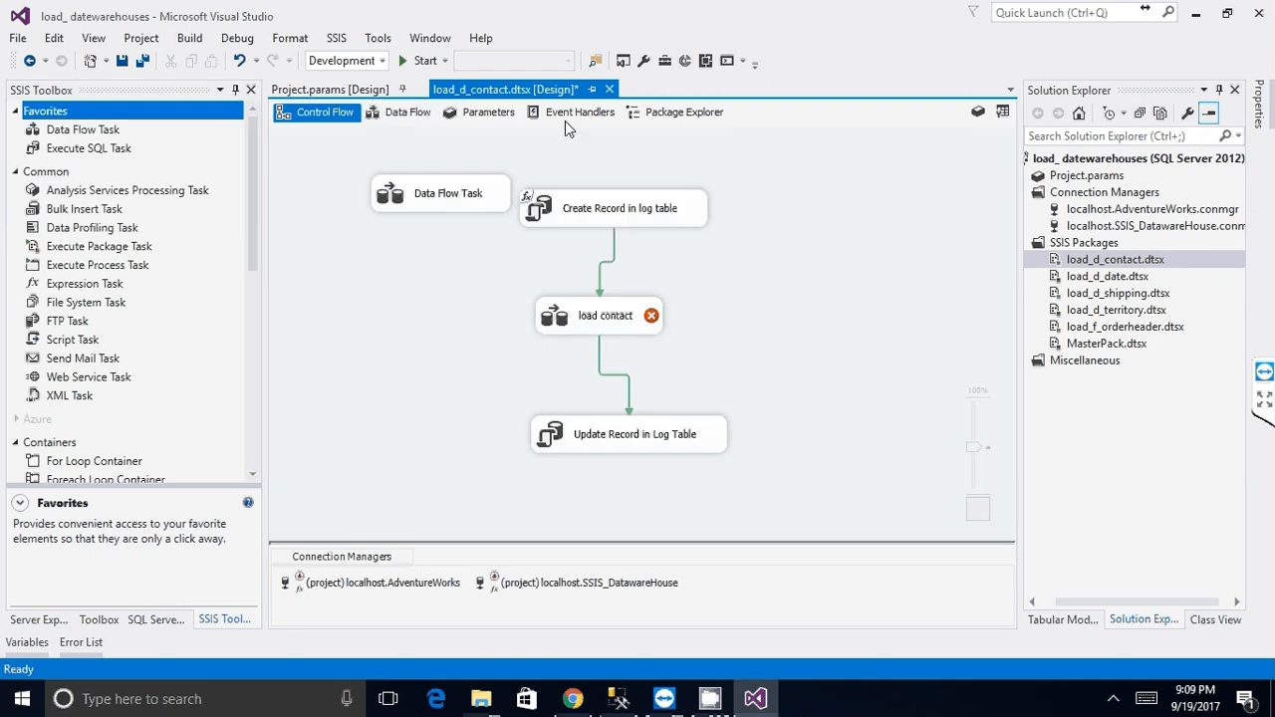
pyautogui.hotkey('ctrl', 'F4')
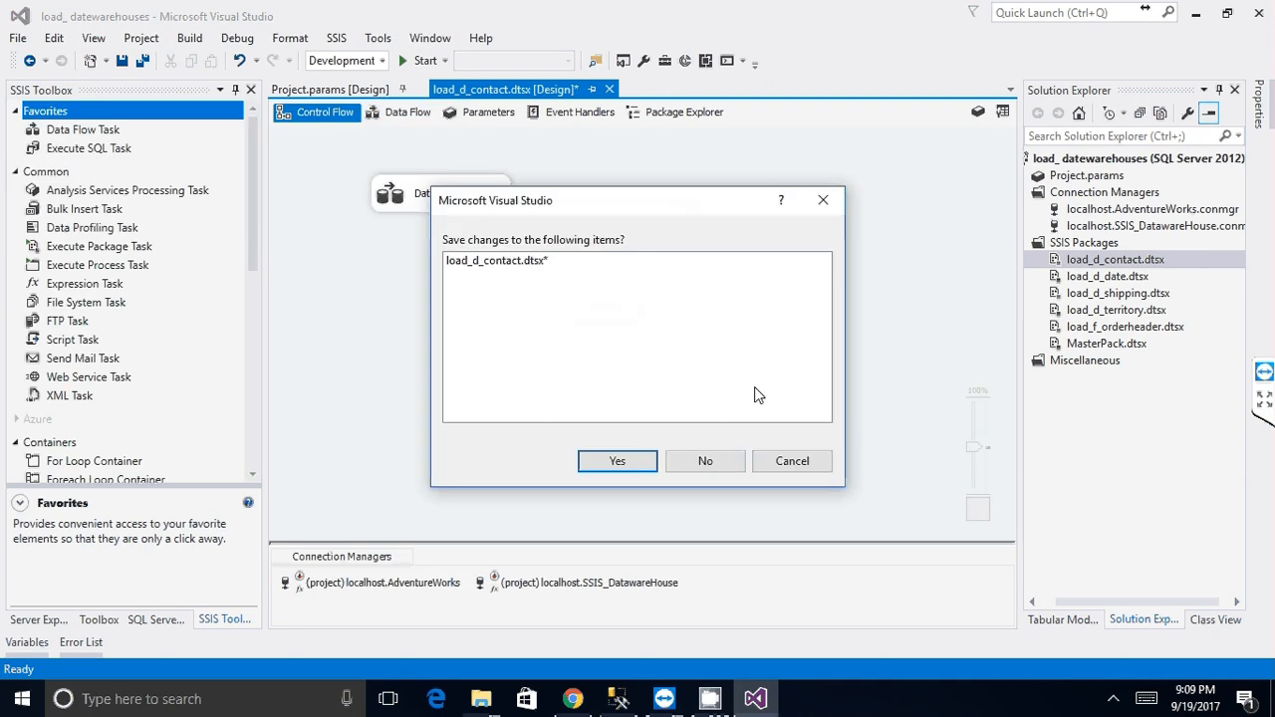
pyautogui.press('Return')
# - Reopen load_d_contact to view its control flow, and replace it with the load_f_orderheader package
pyautogui.click(1075, 260)
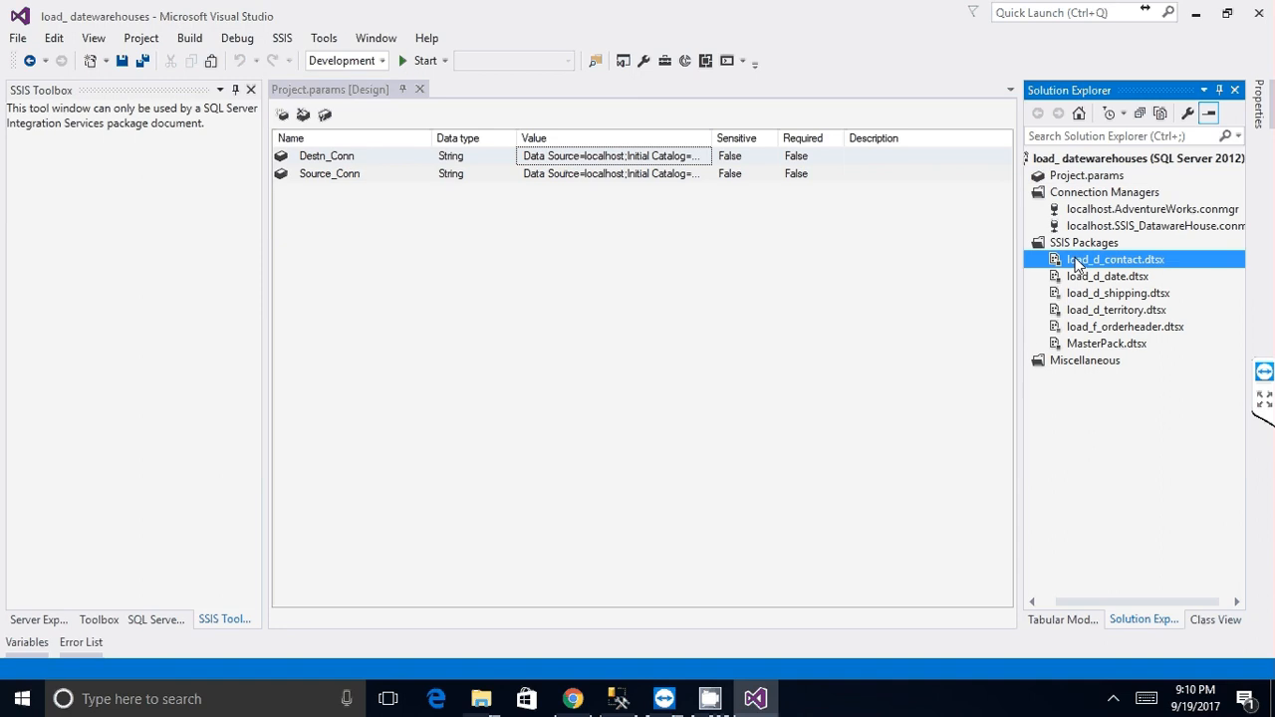
pyautogui.doubleClick(1075, 261)
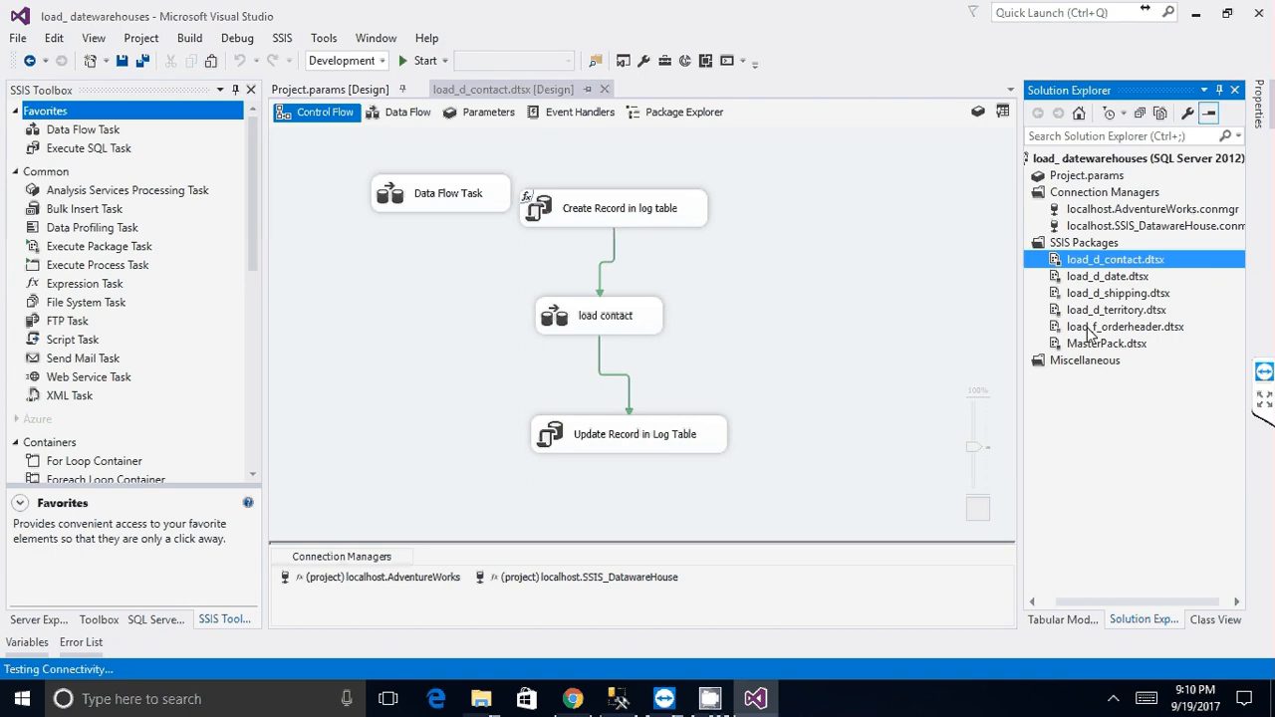
pyautogui.click(1089, 326)
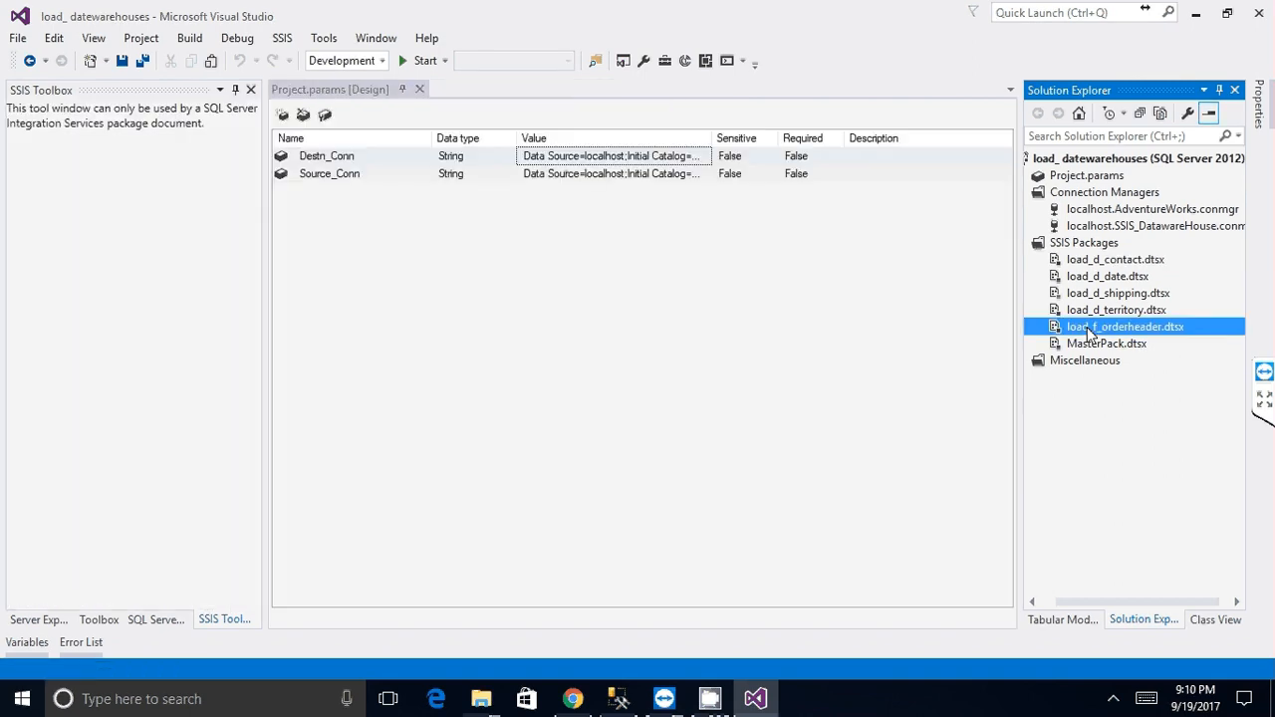
pyautogui.doubleClick(1090, 328)
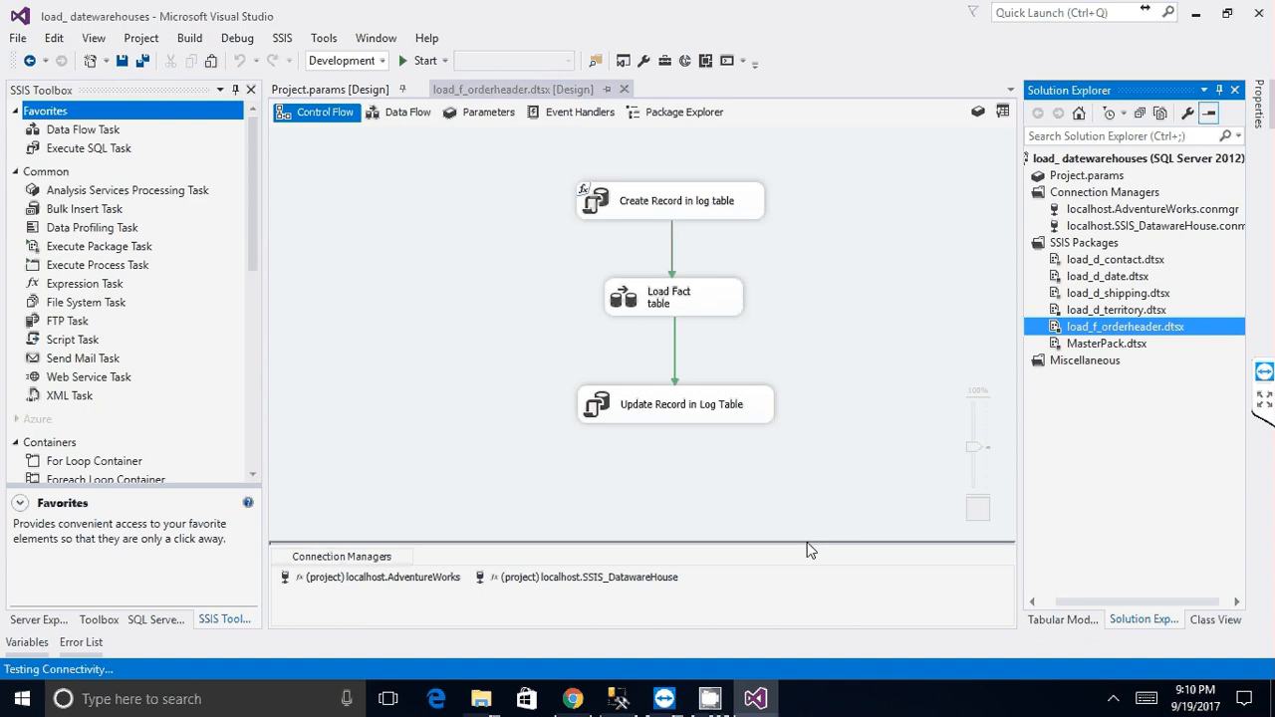
pyautogui.click(664, 698)
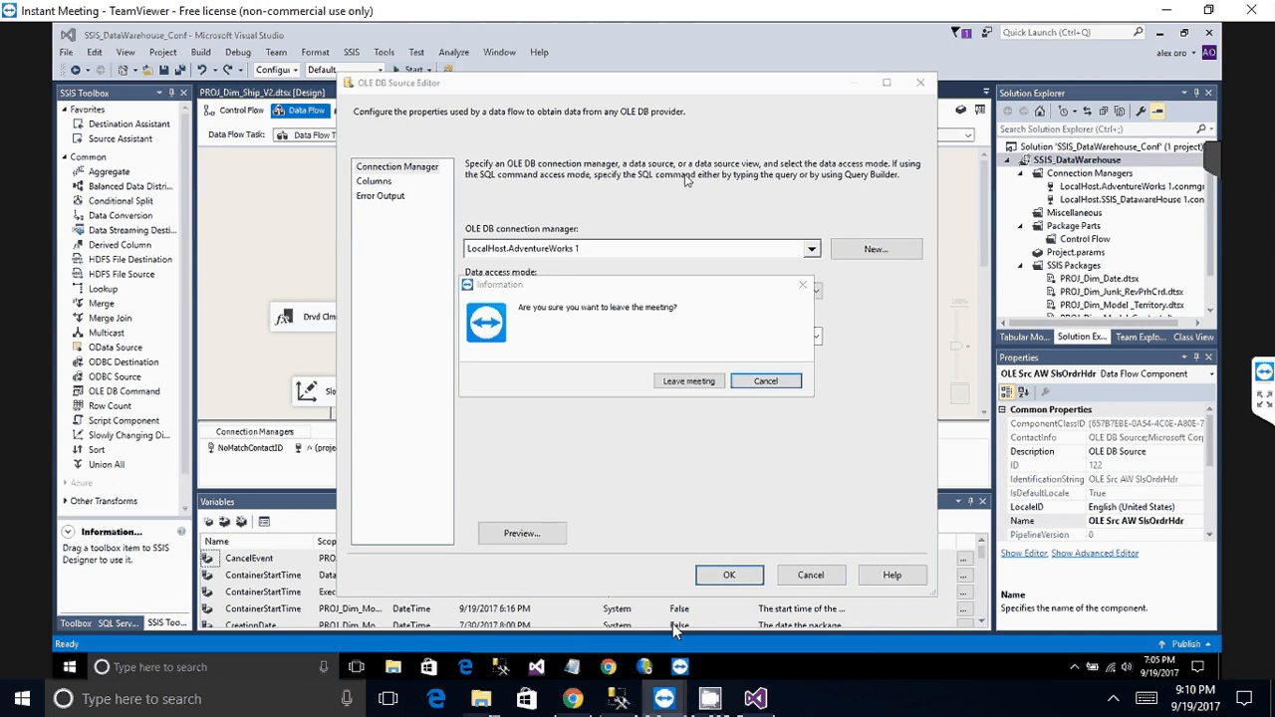
pyautogui.moveTo(755, 702)
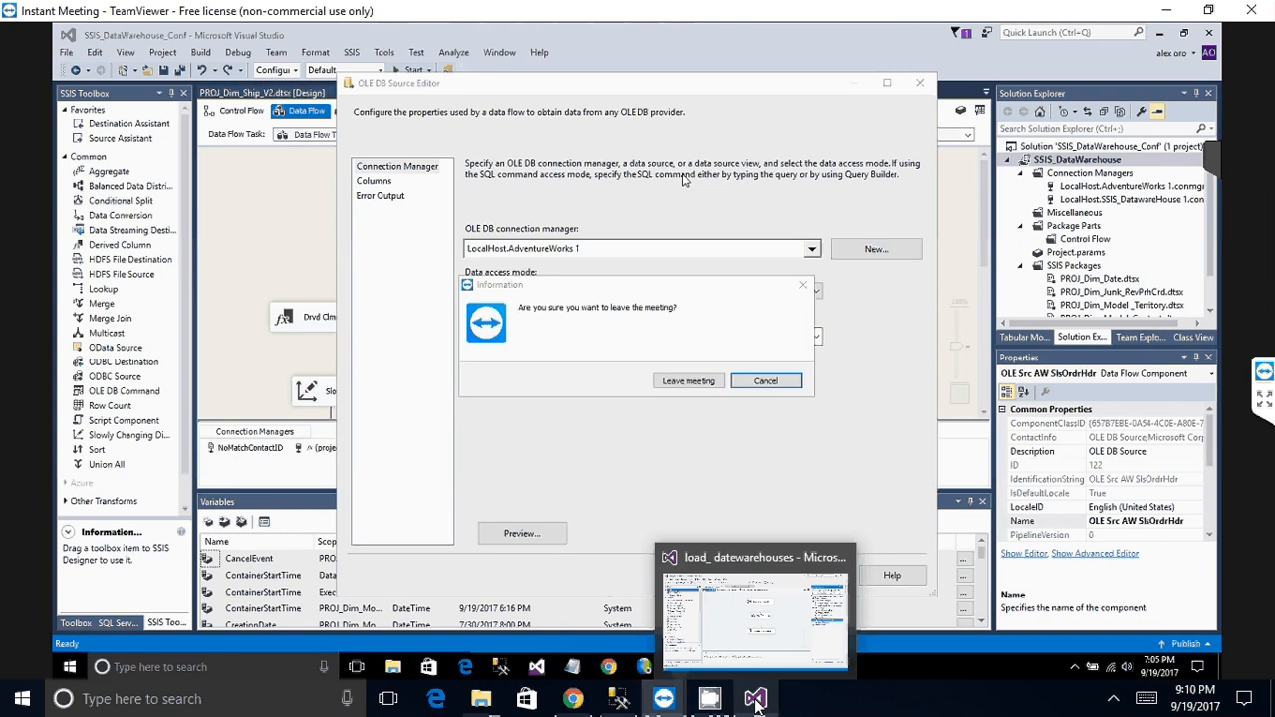
pyautogui.click(1123, 699)
pyautogui.rightClick(1167, 543)
pyautogui.click(1178, 572)
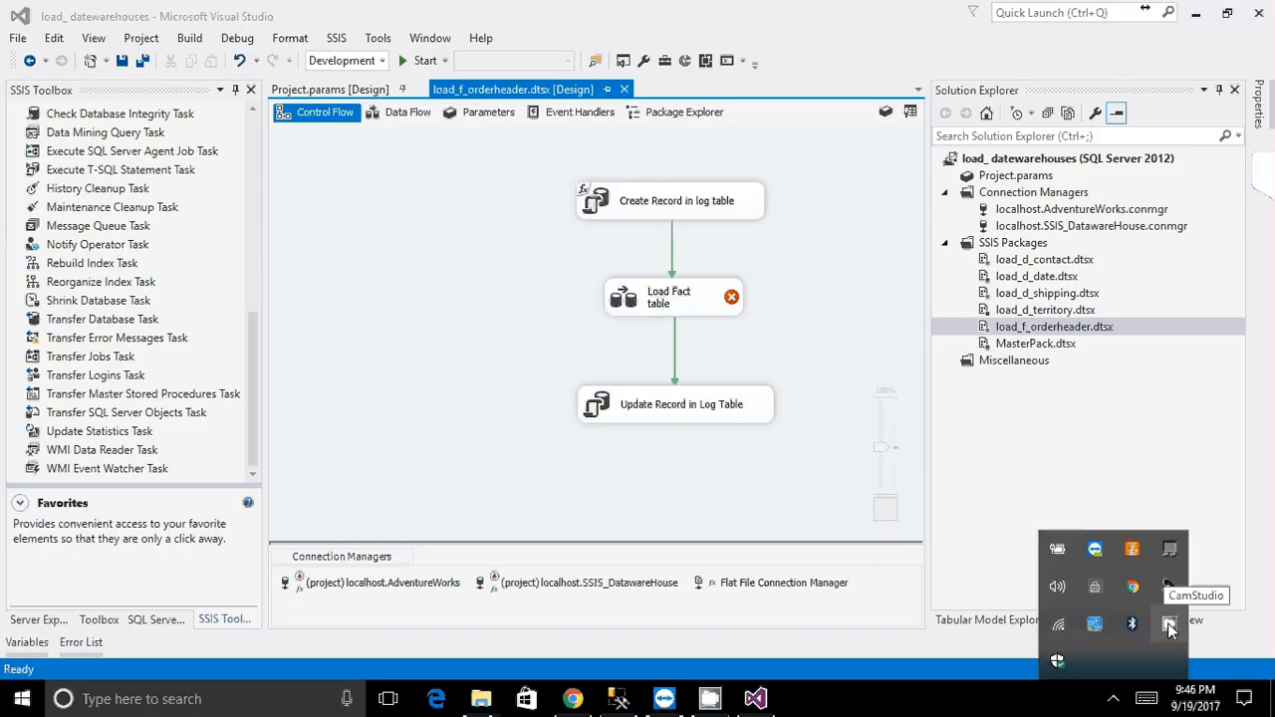
pyautogui.rightClick(1170, 625)
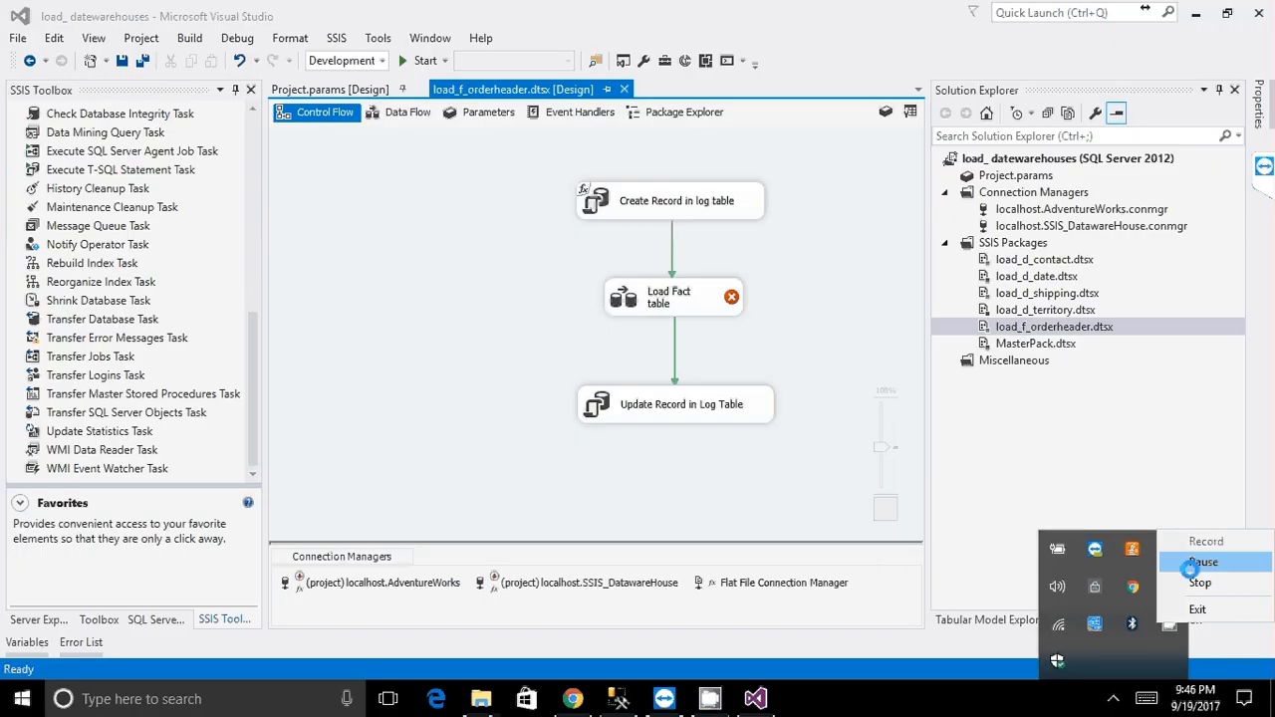
pyautogui.click(1192, 563)
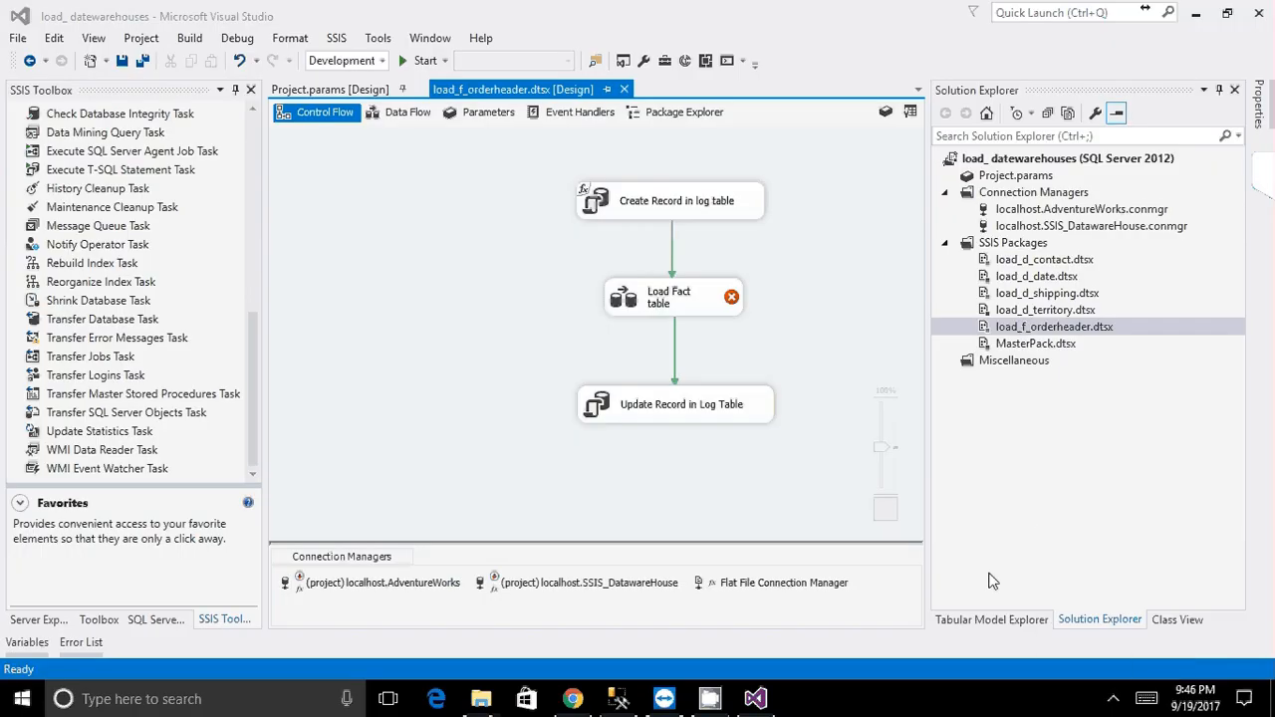